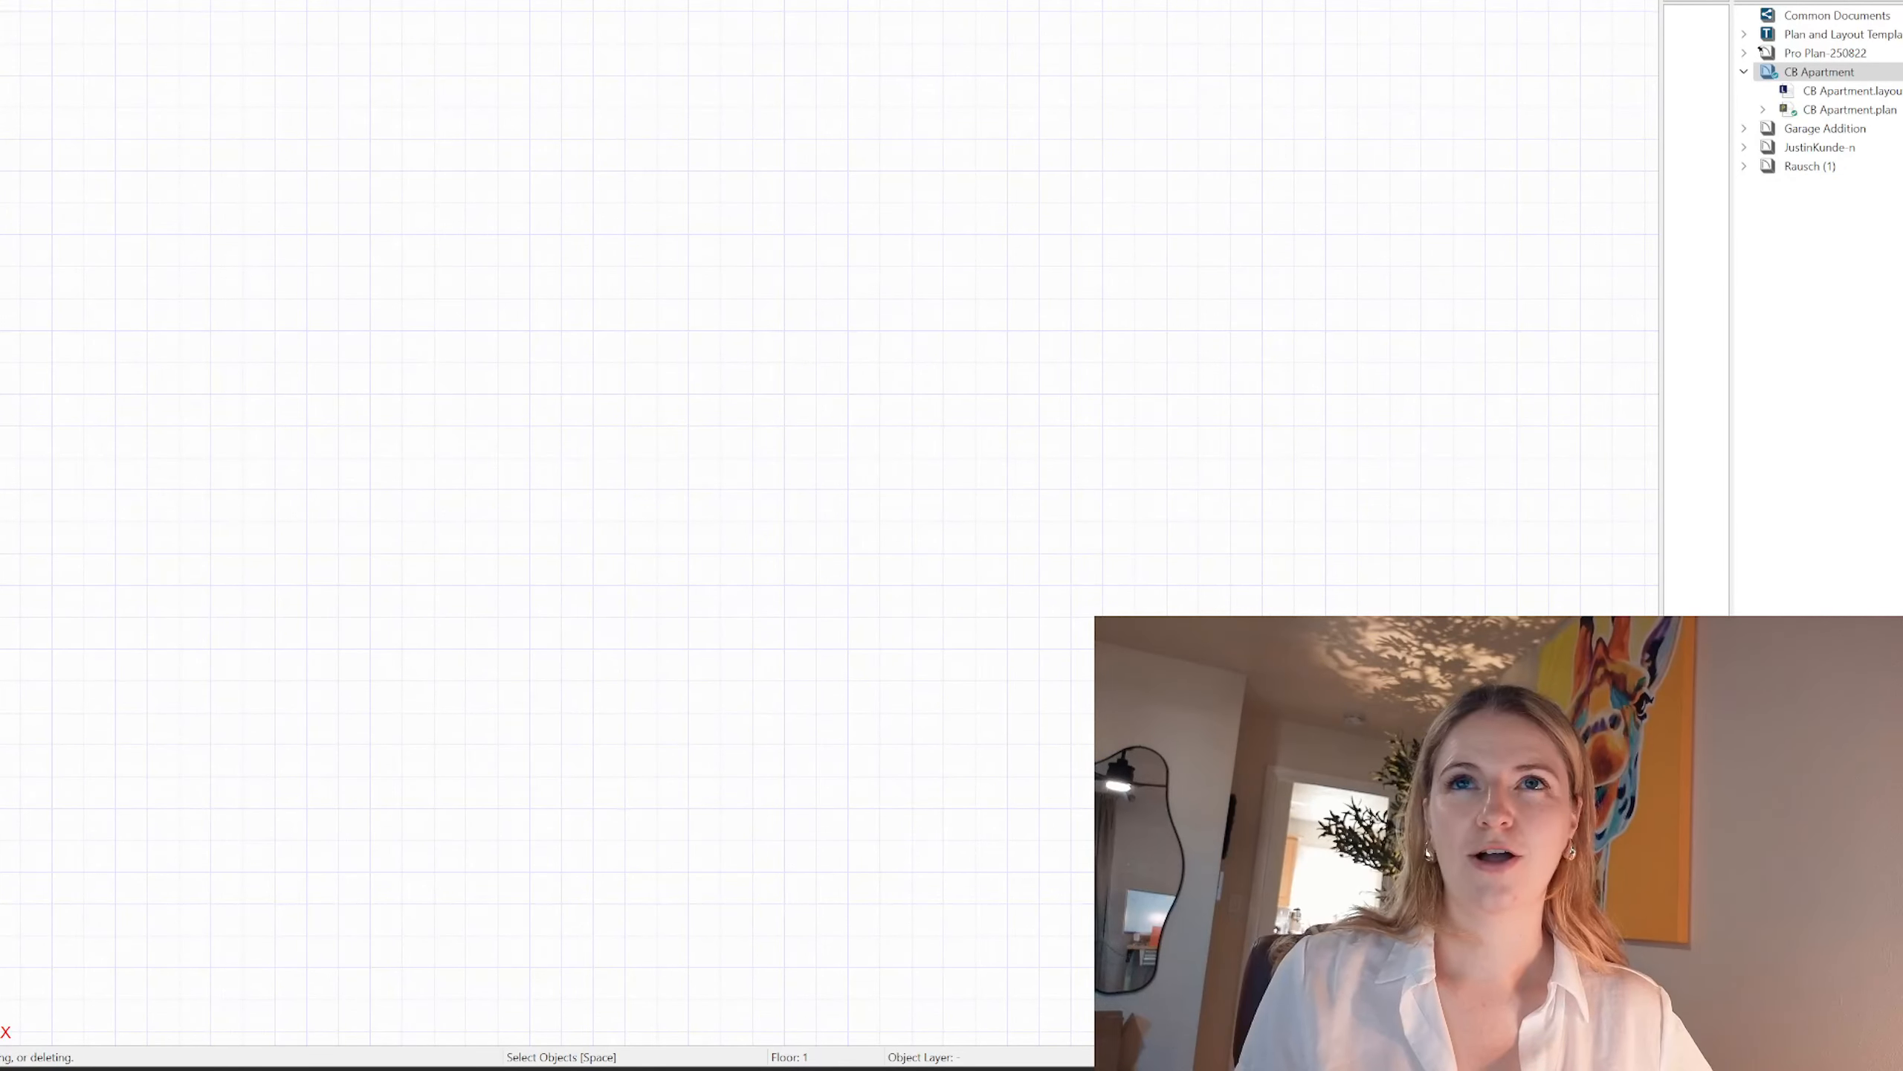
Step: Import the Carrie Bradshaw's Apartment floor plan picture into the blank plan and dismiss the project management notice
left_click(0, 0)
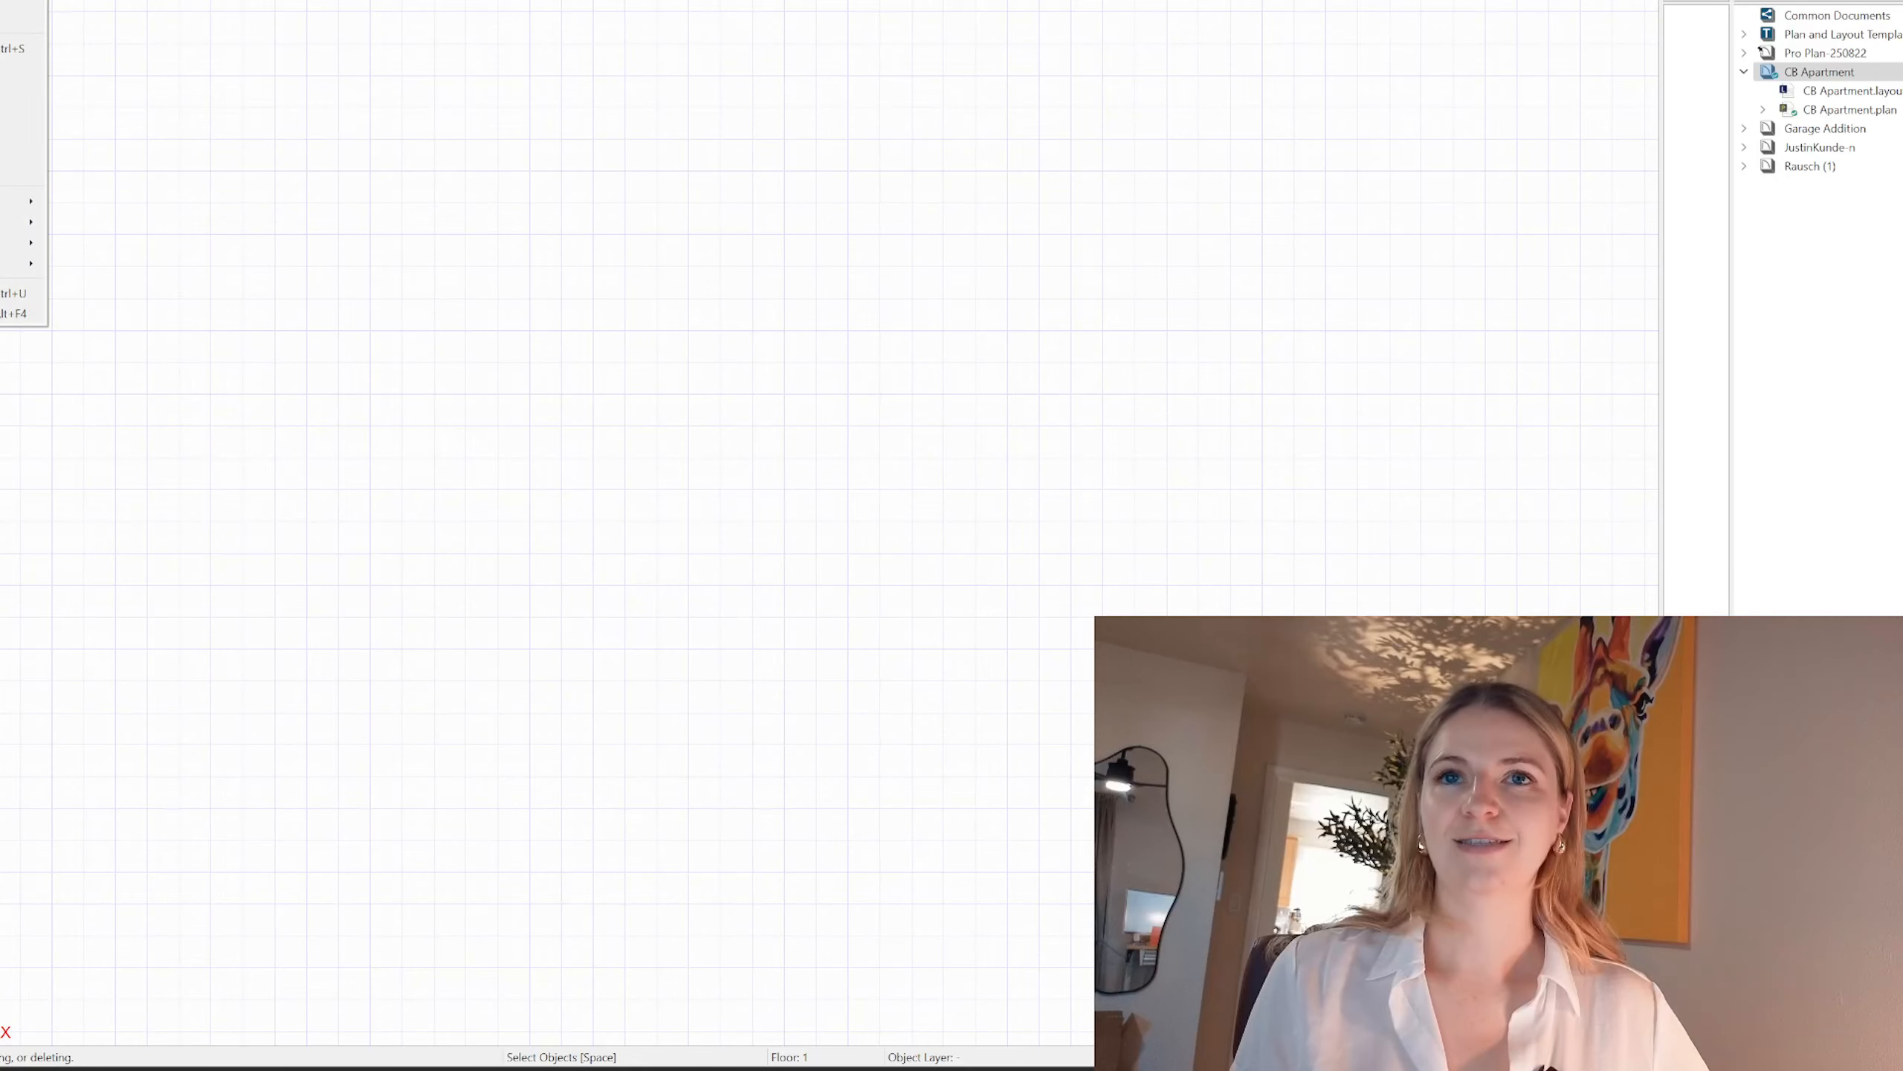
mouse_move(1, 225)
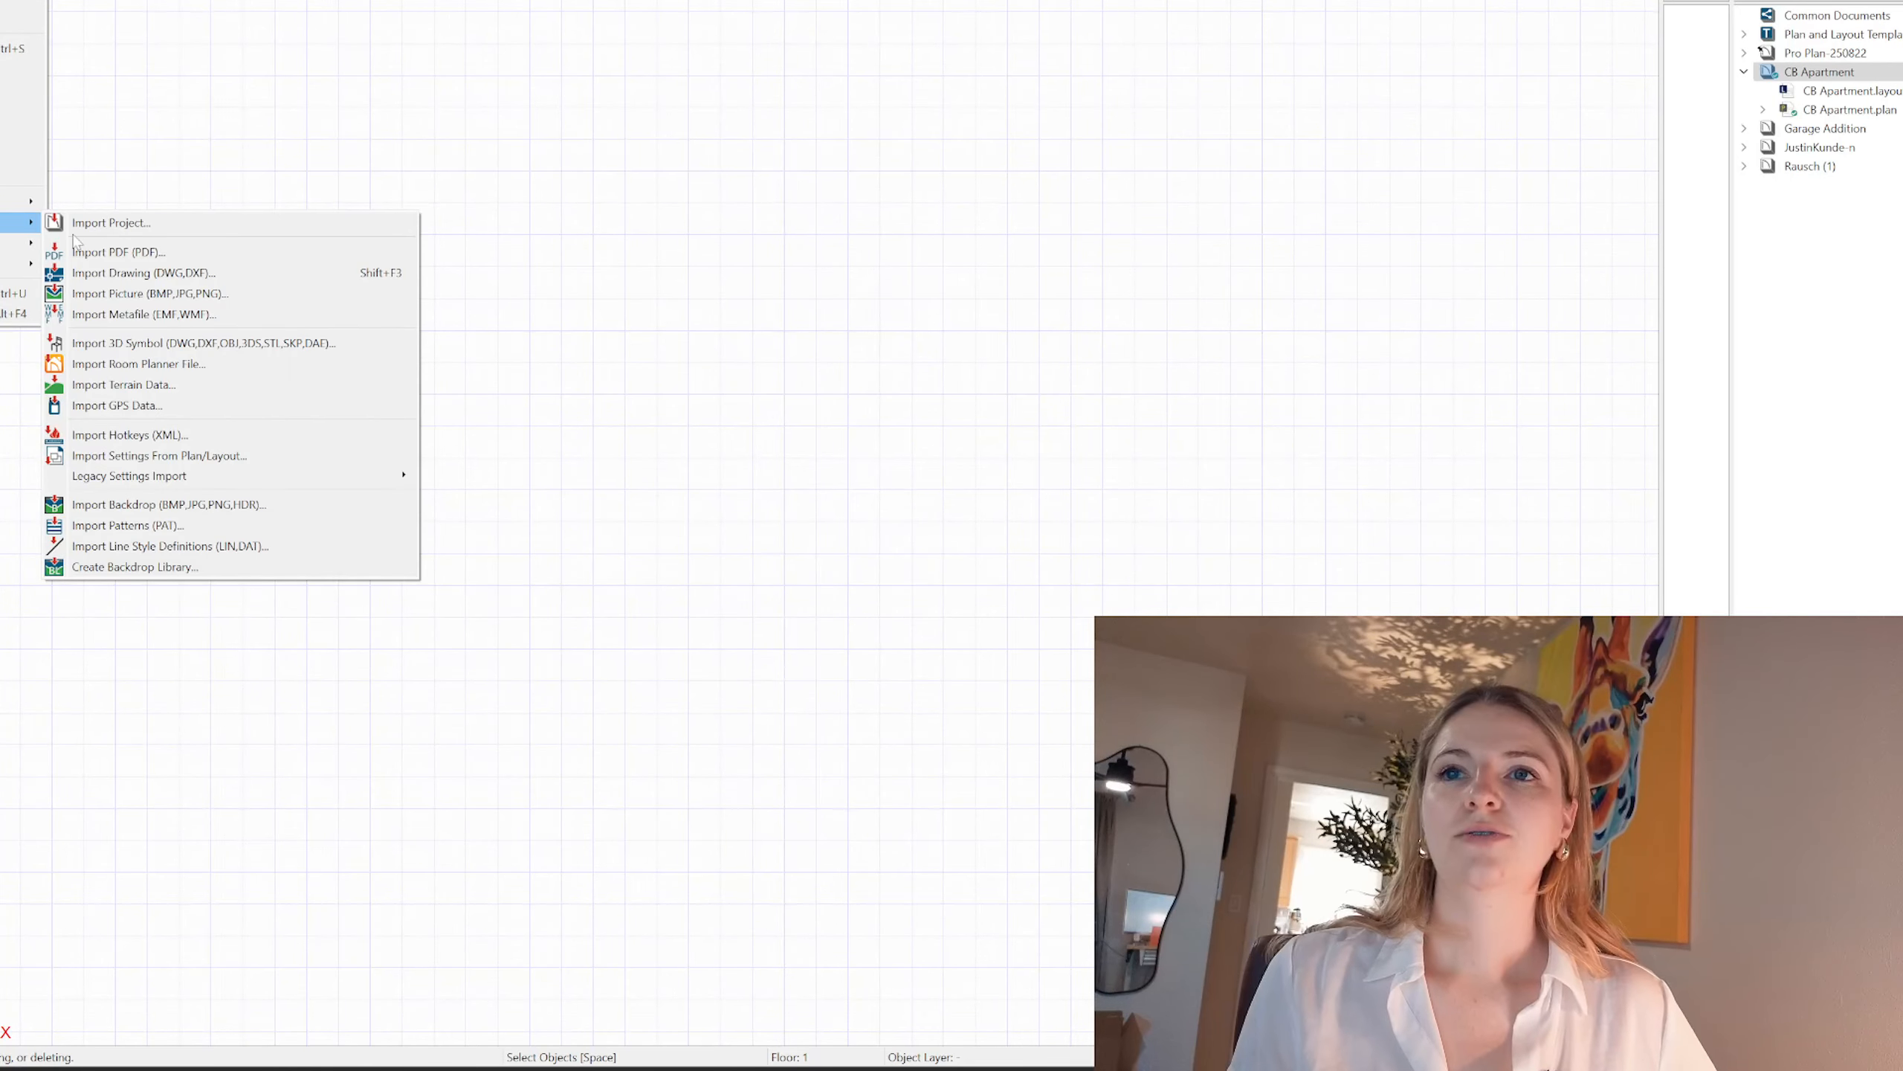
left_click(129, 312)
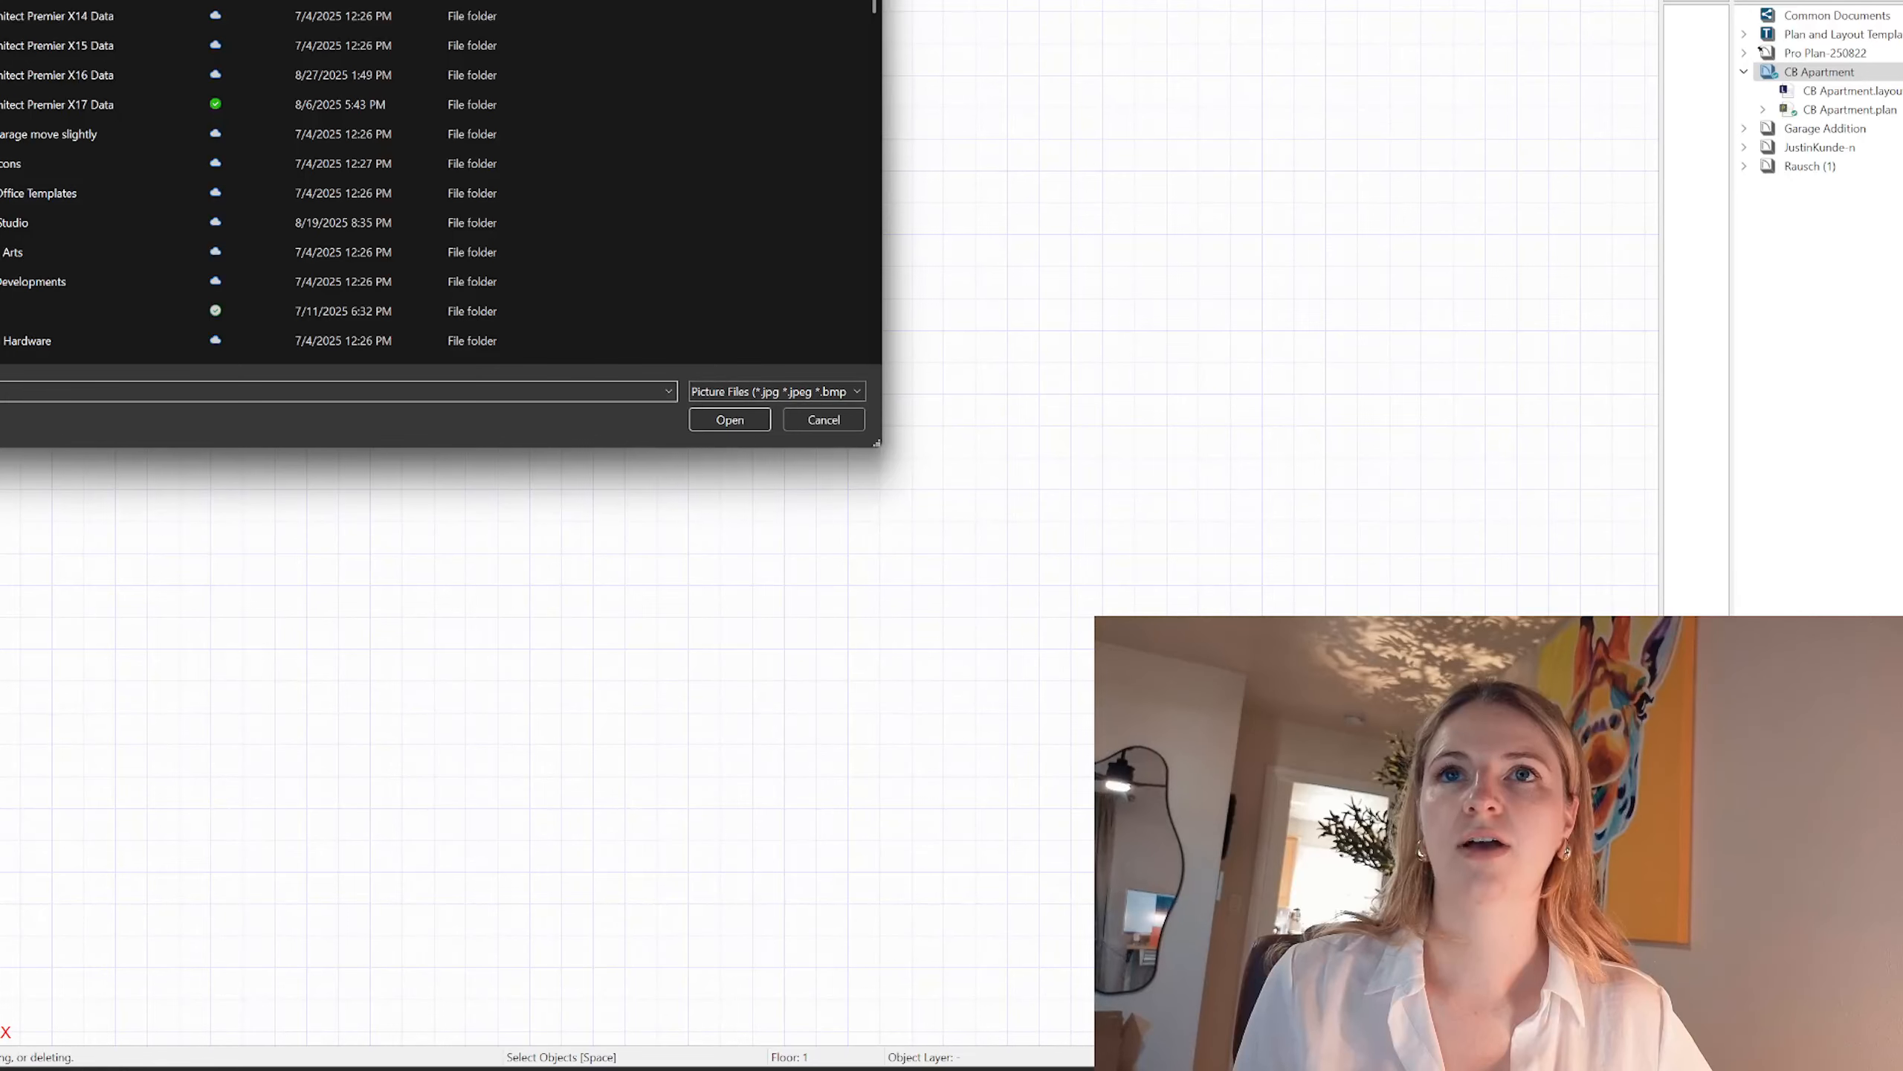
left_click(0, 15)
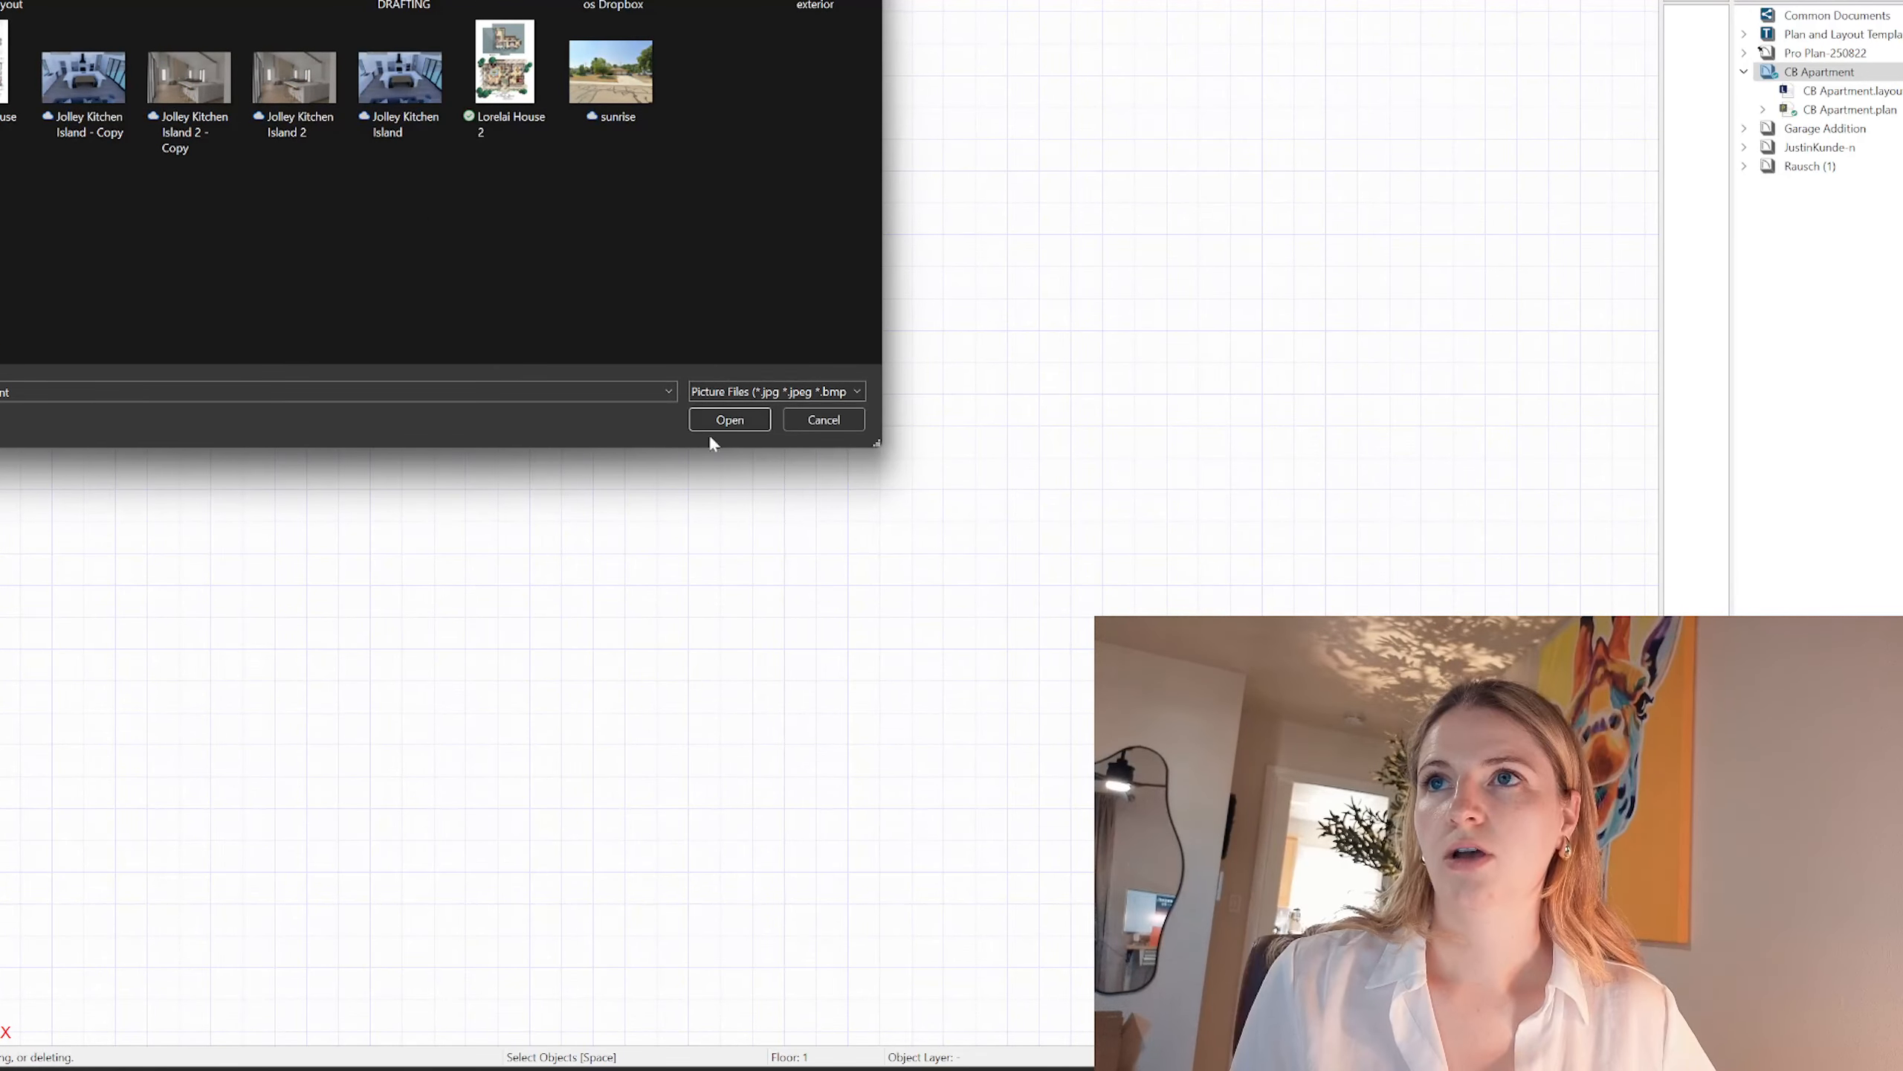
left_click(710, 413)
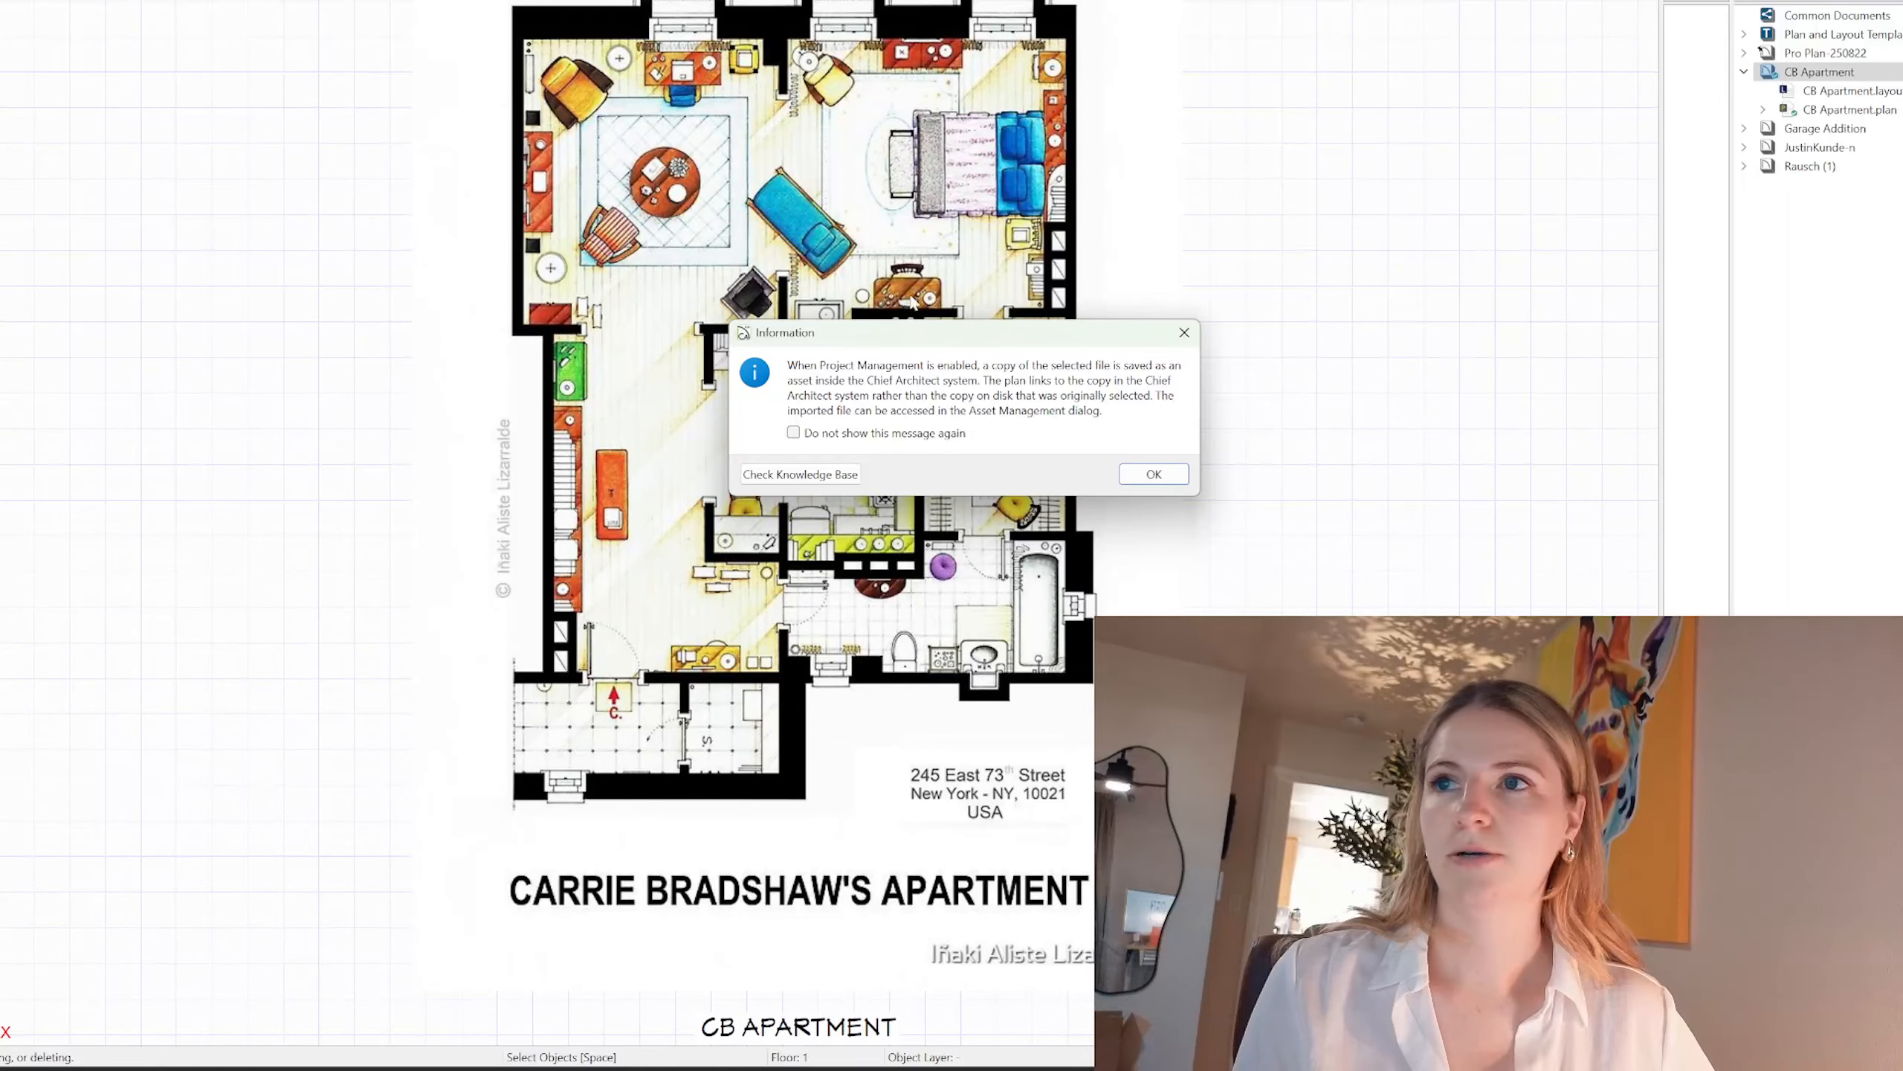
left_click(1153, 473)
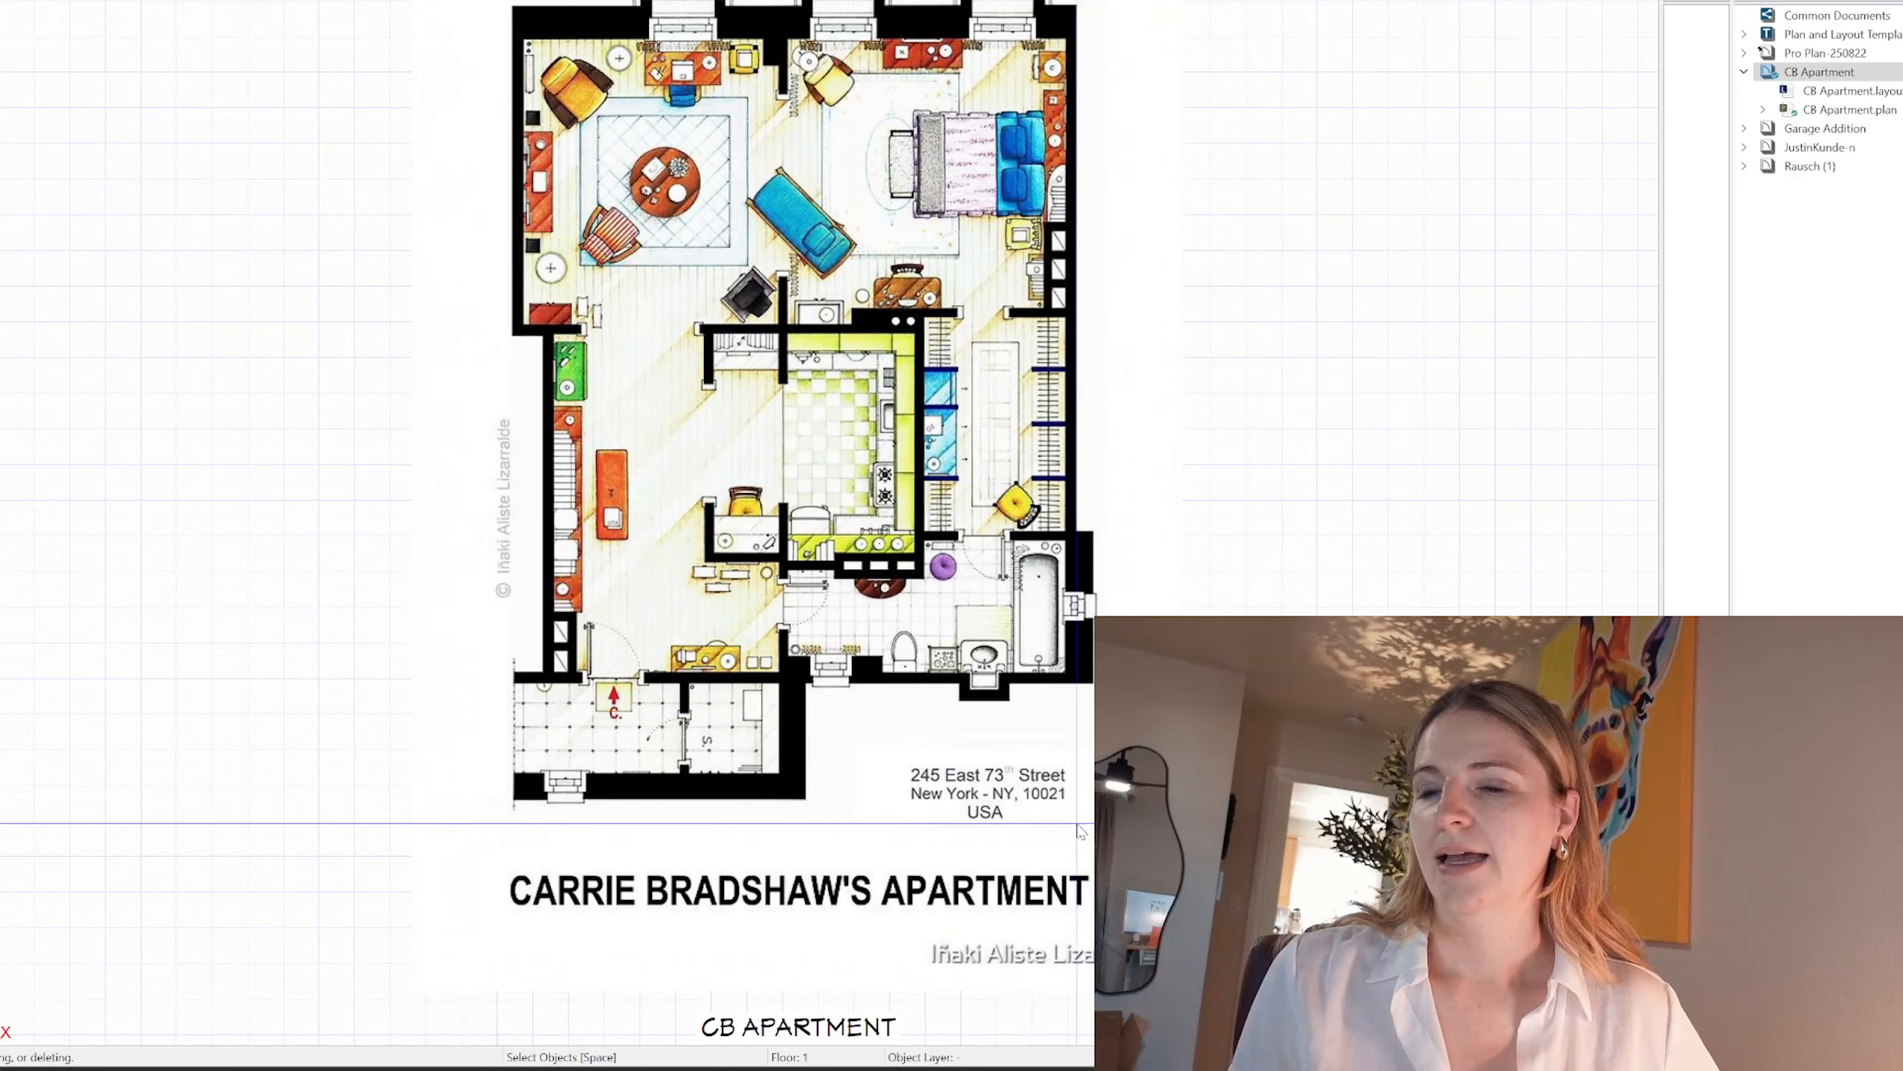
Step: Draw a vertical CAD line about 5'-3" long beside the floor plan picture and move it about 2'-7" clear of the picture's edge
scroll(770, 613, "down", 2)
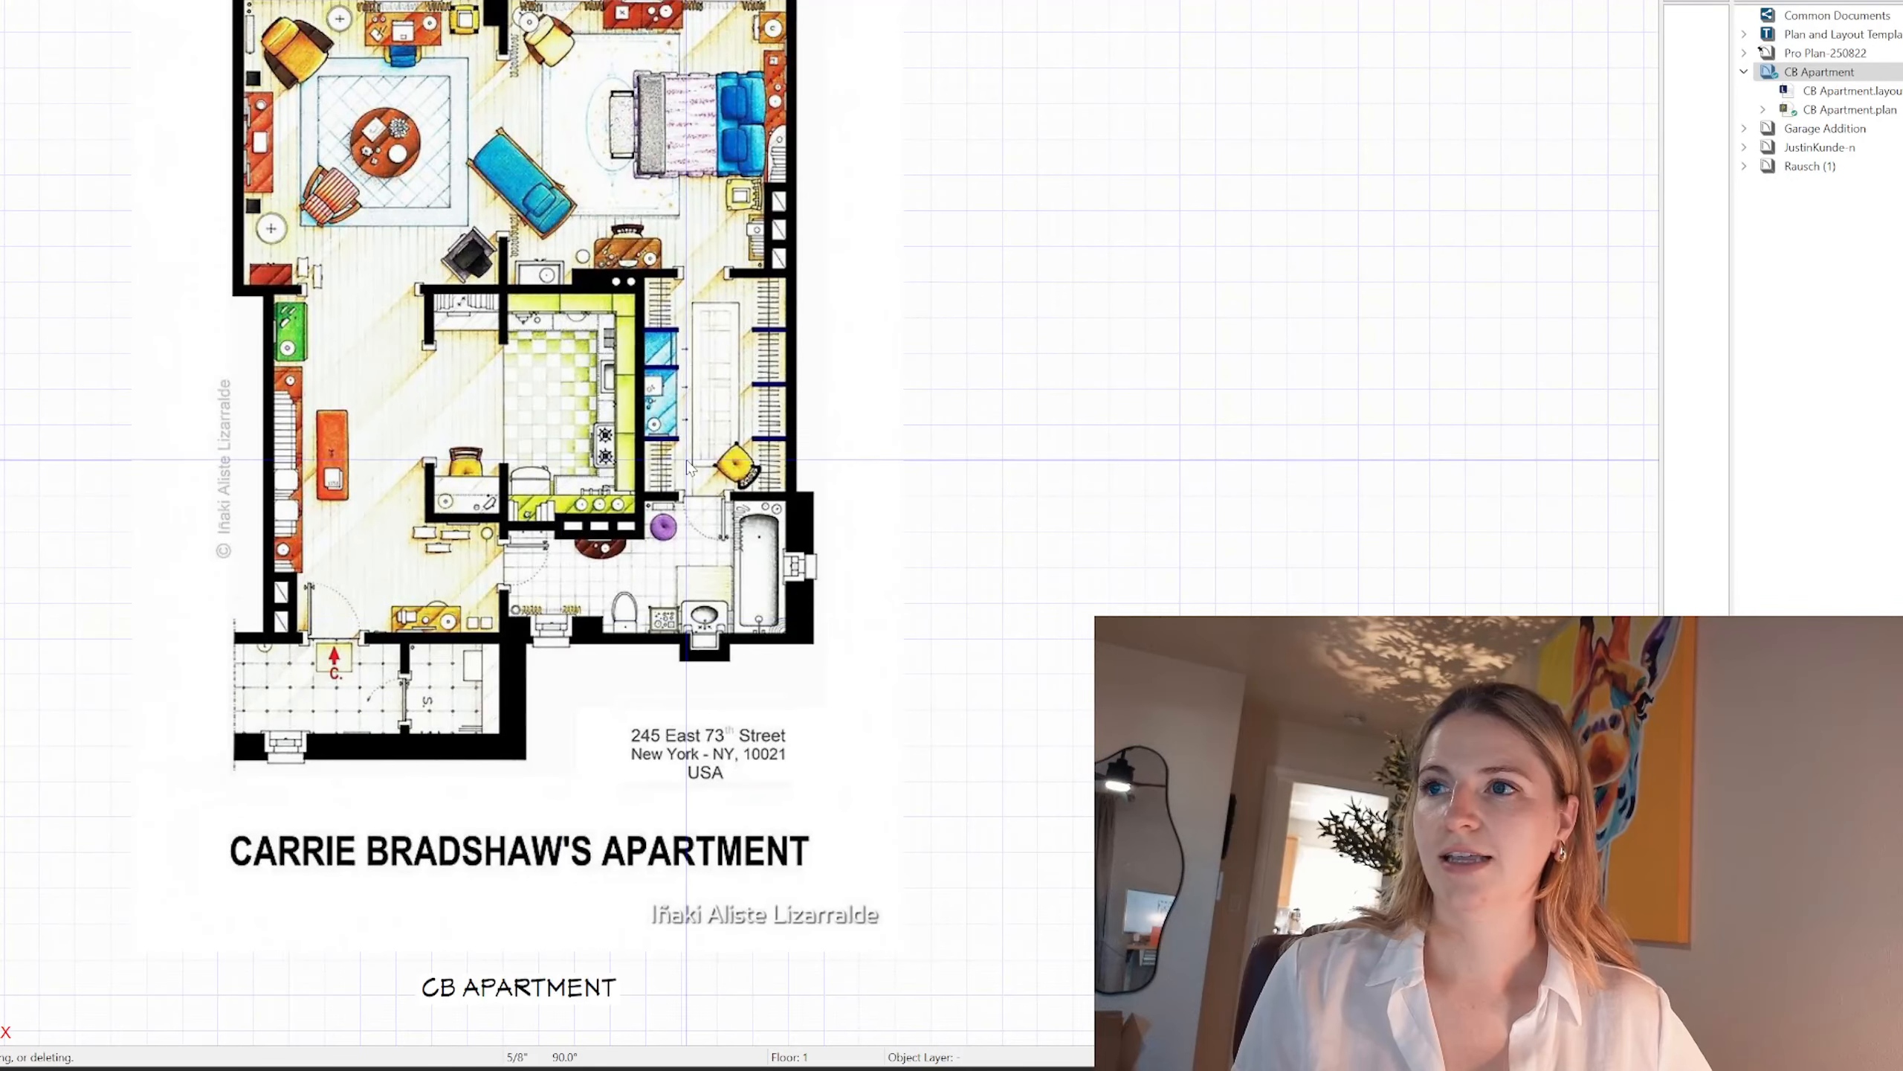
scroll(689, 526, "down", 2)
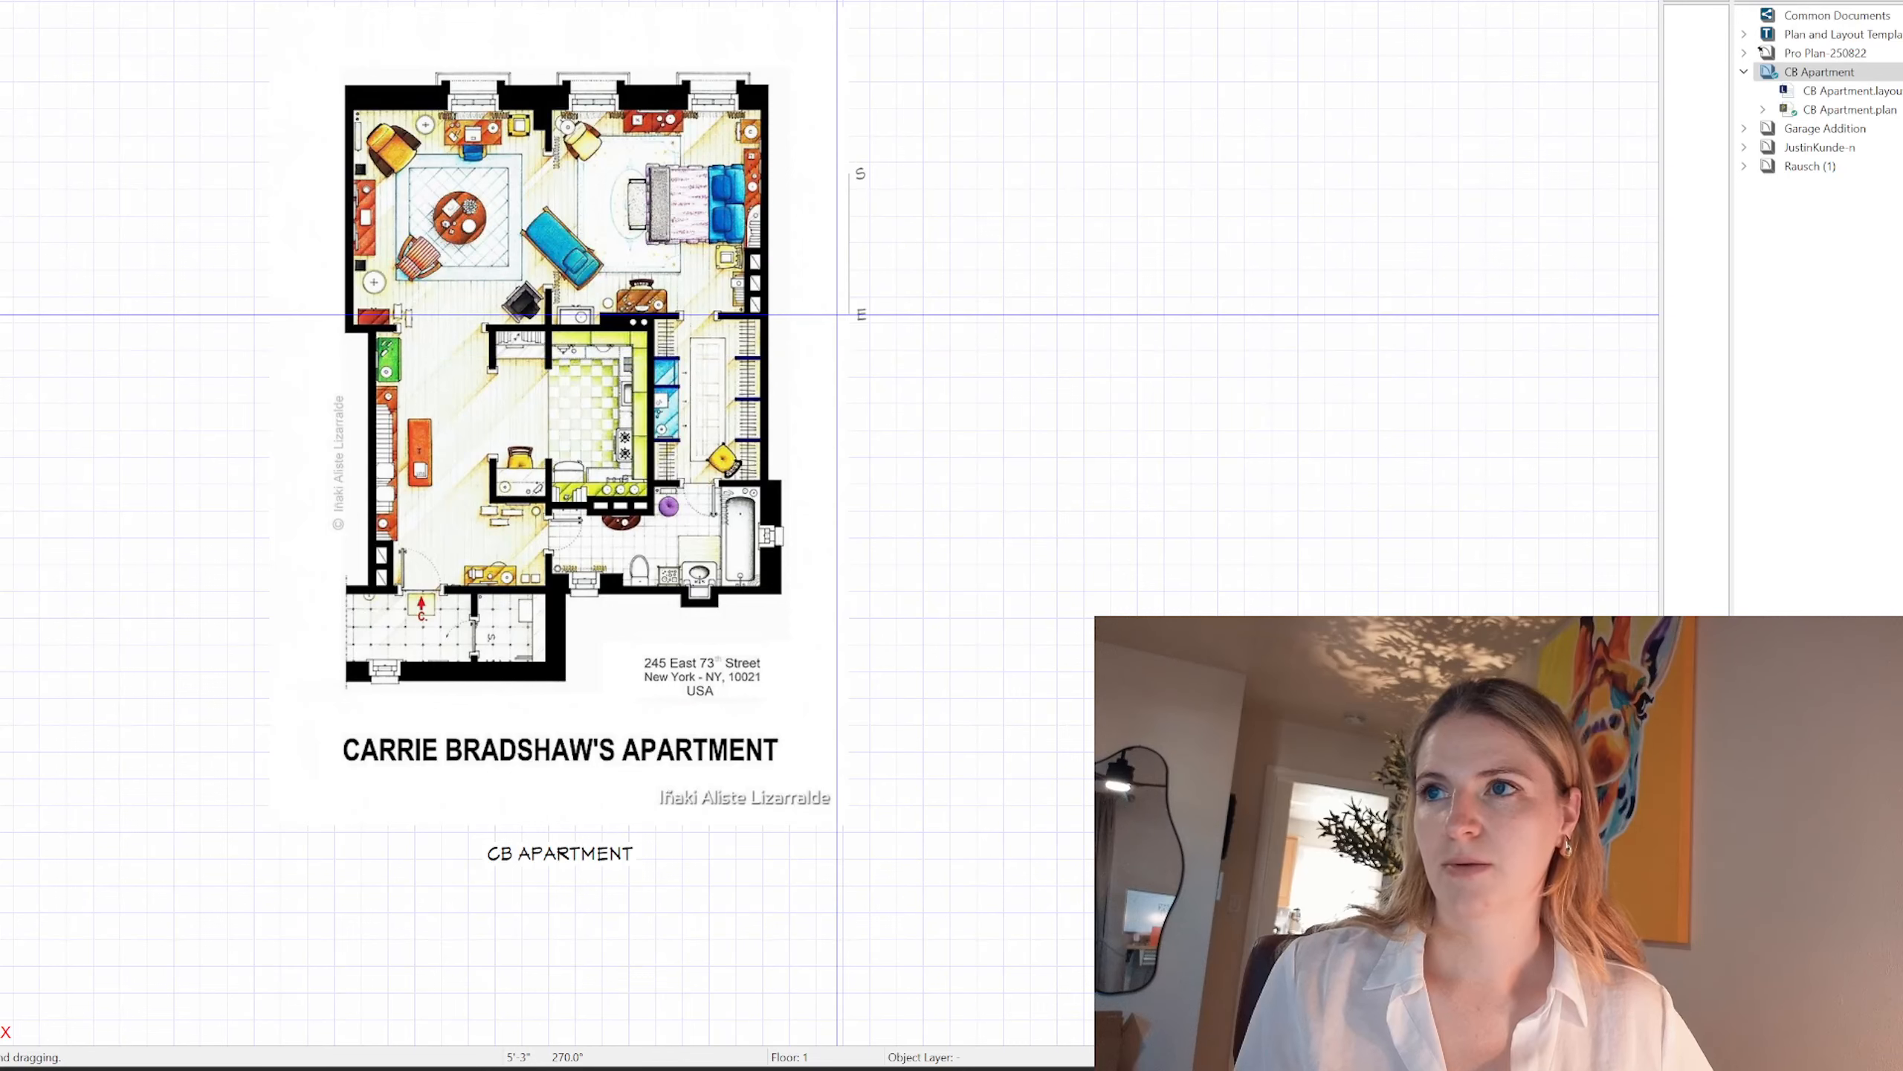
left_click(848, 247)
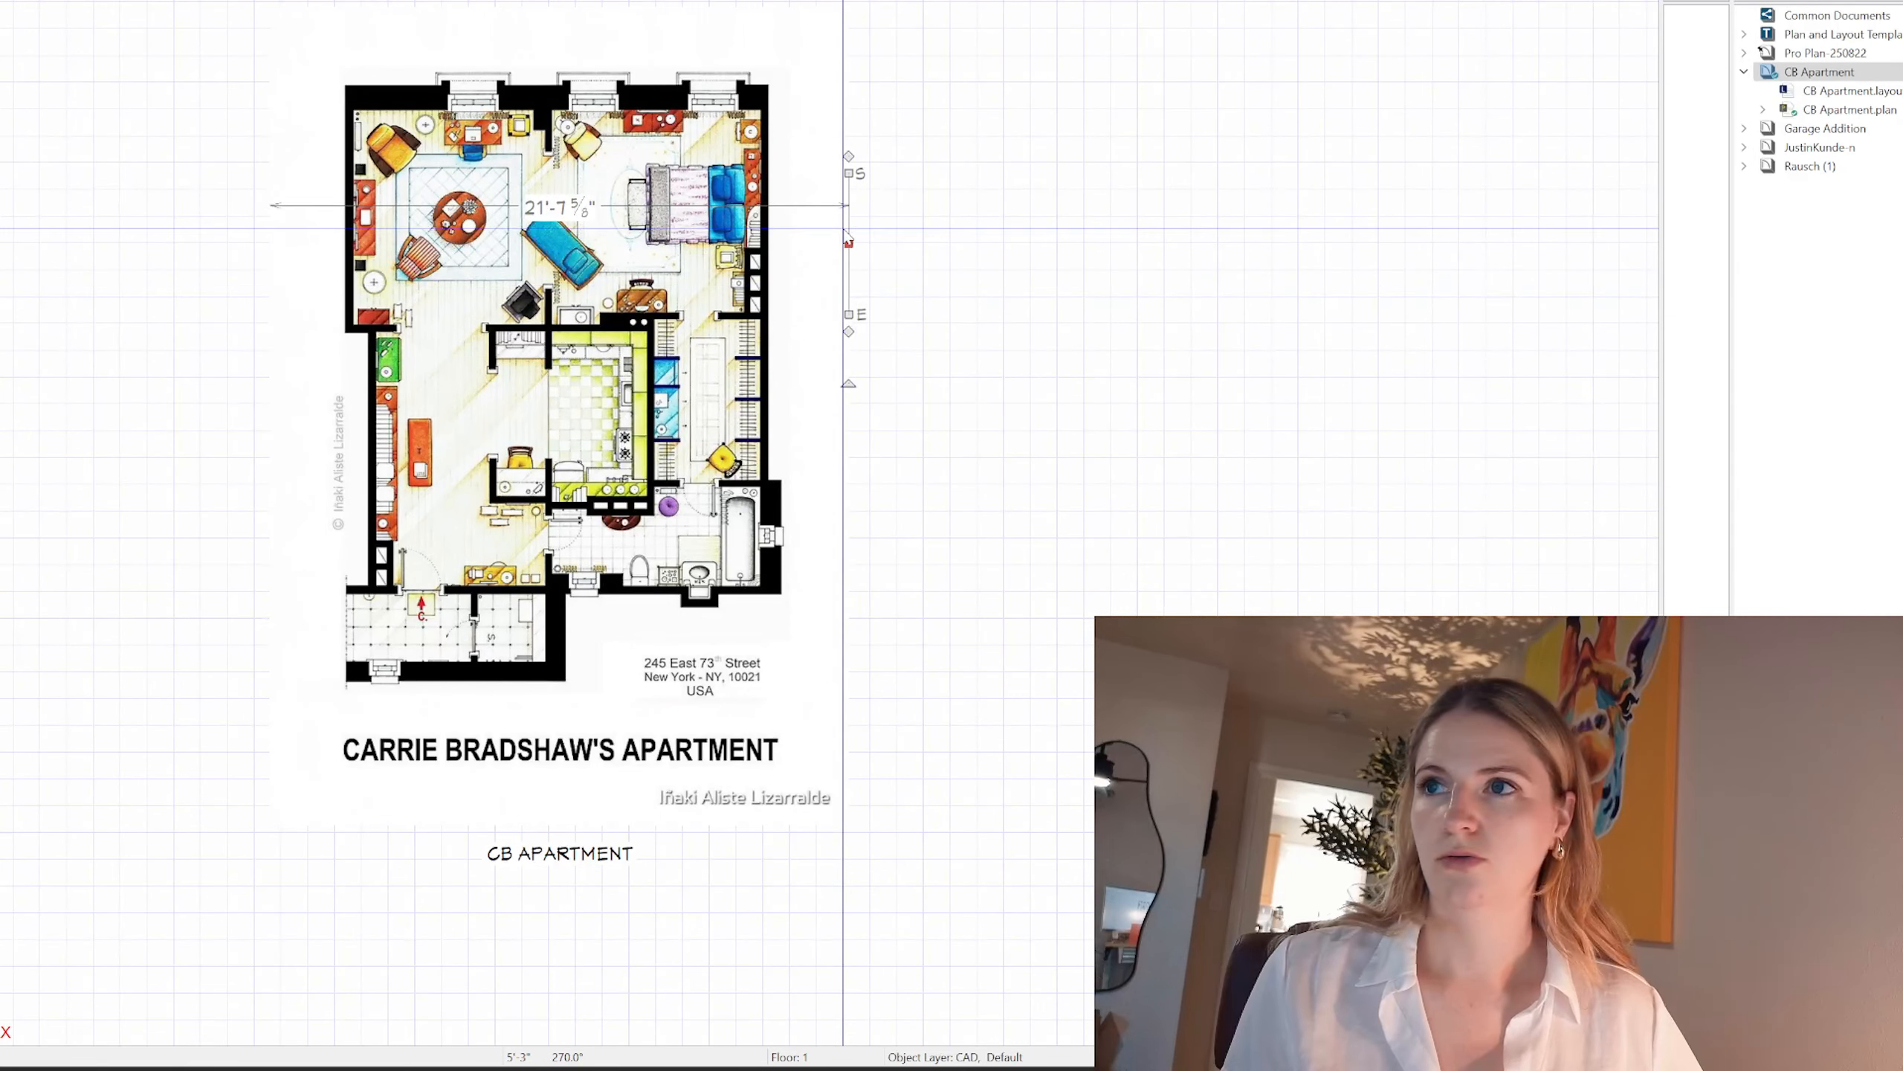
left_click_drag(868, 256, 930, 258)
Step: Set the vertical CAD line's length to 72", keeping its start point locked
scroll(480, 589, "up", 3)
scroll(480, 591, "up", 2)
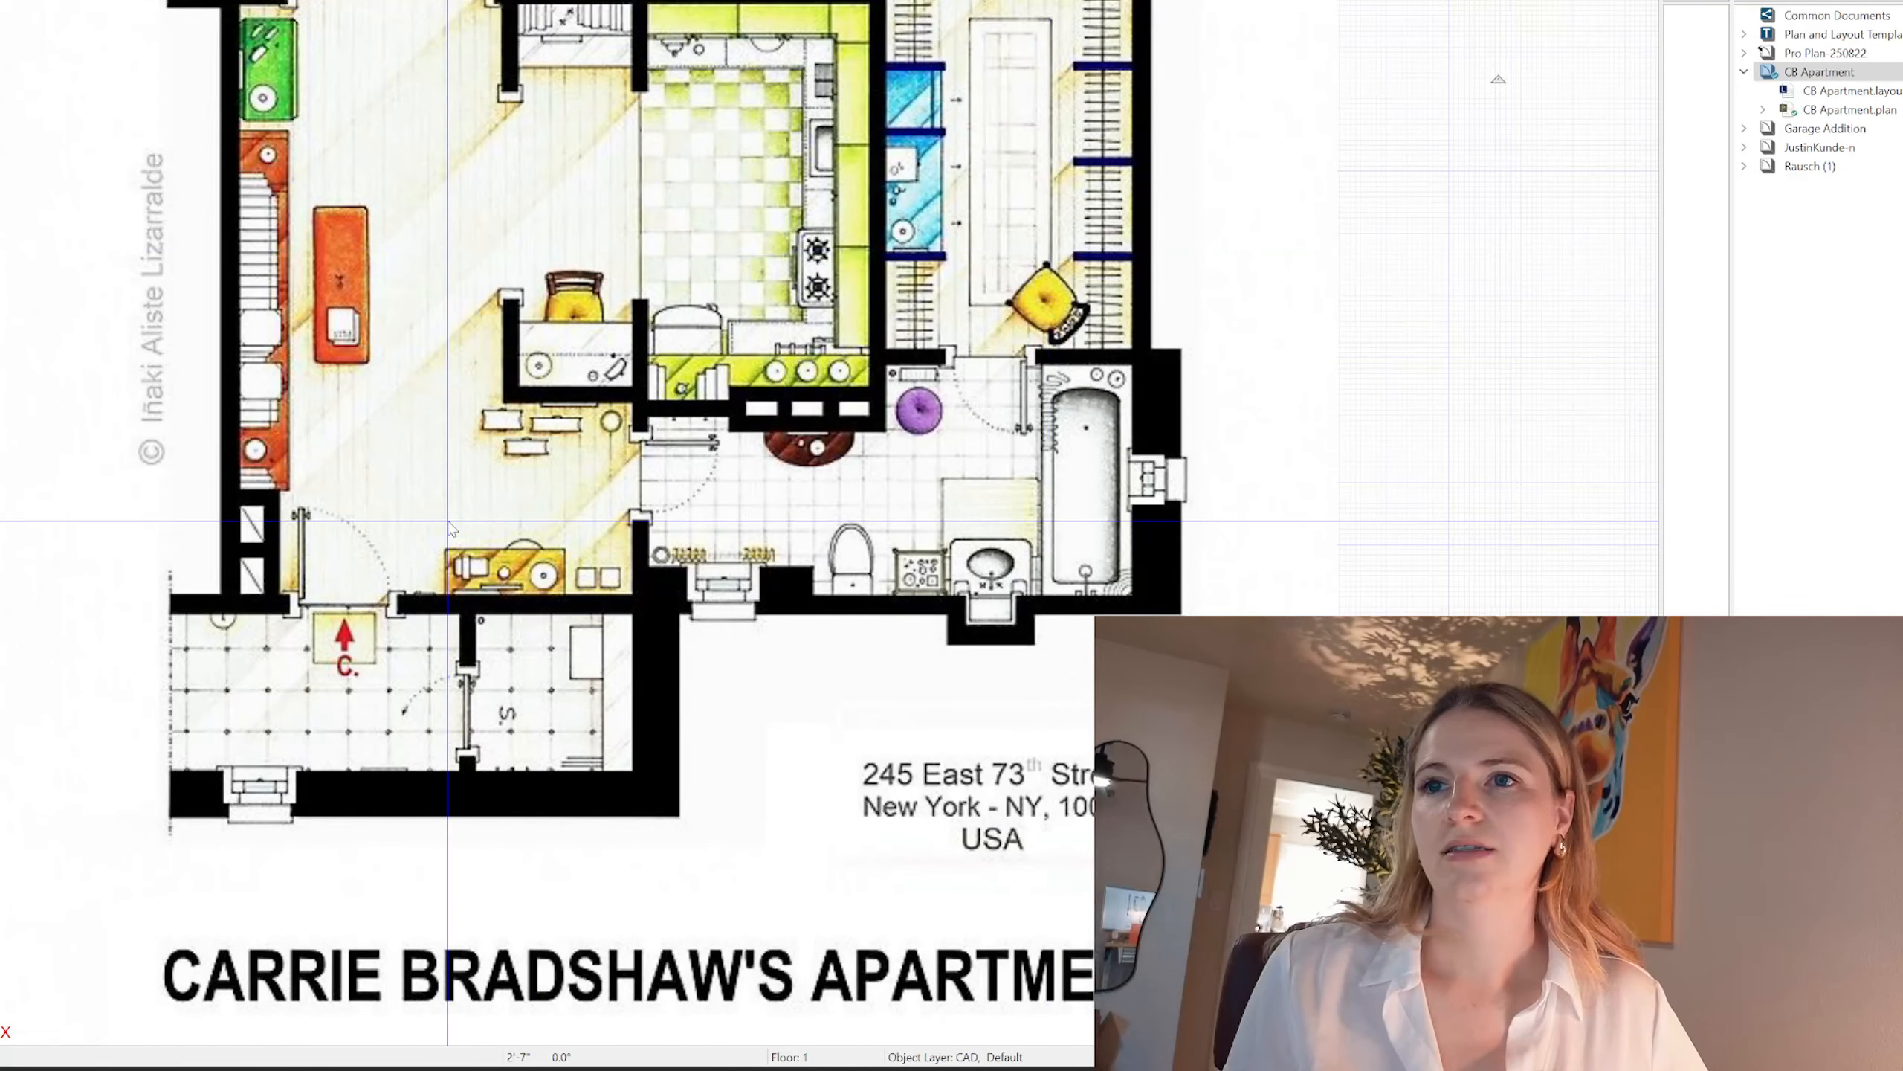
scroll(452, 528, "down", 1)
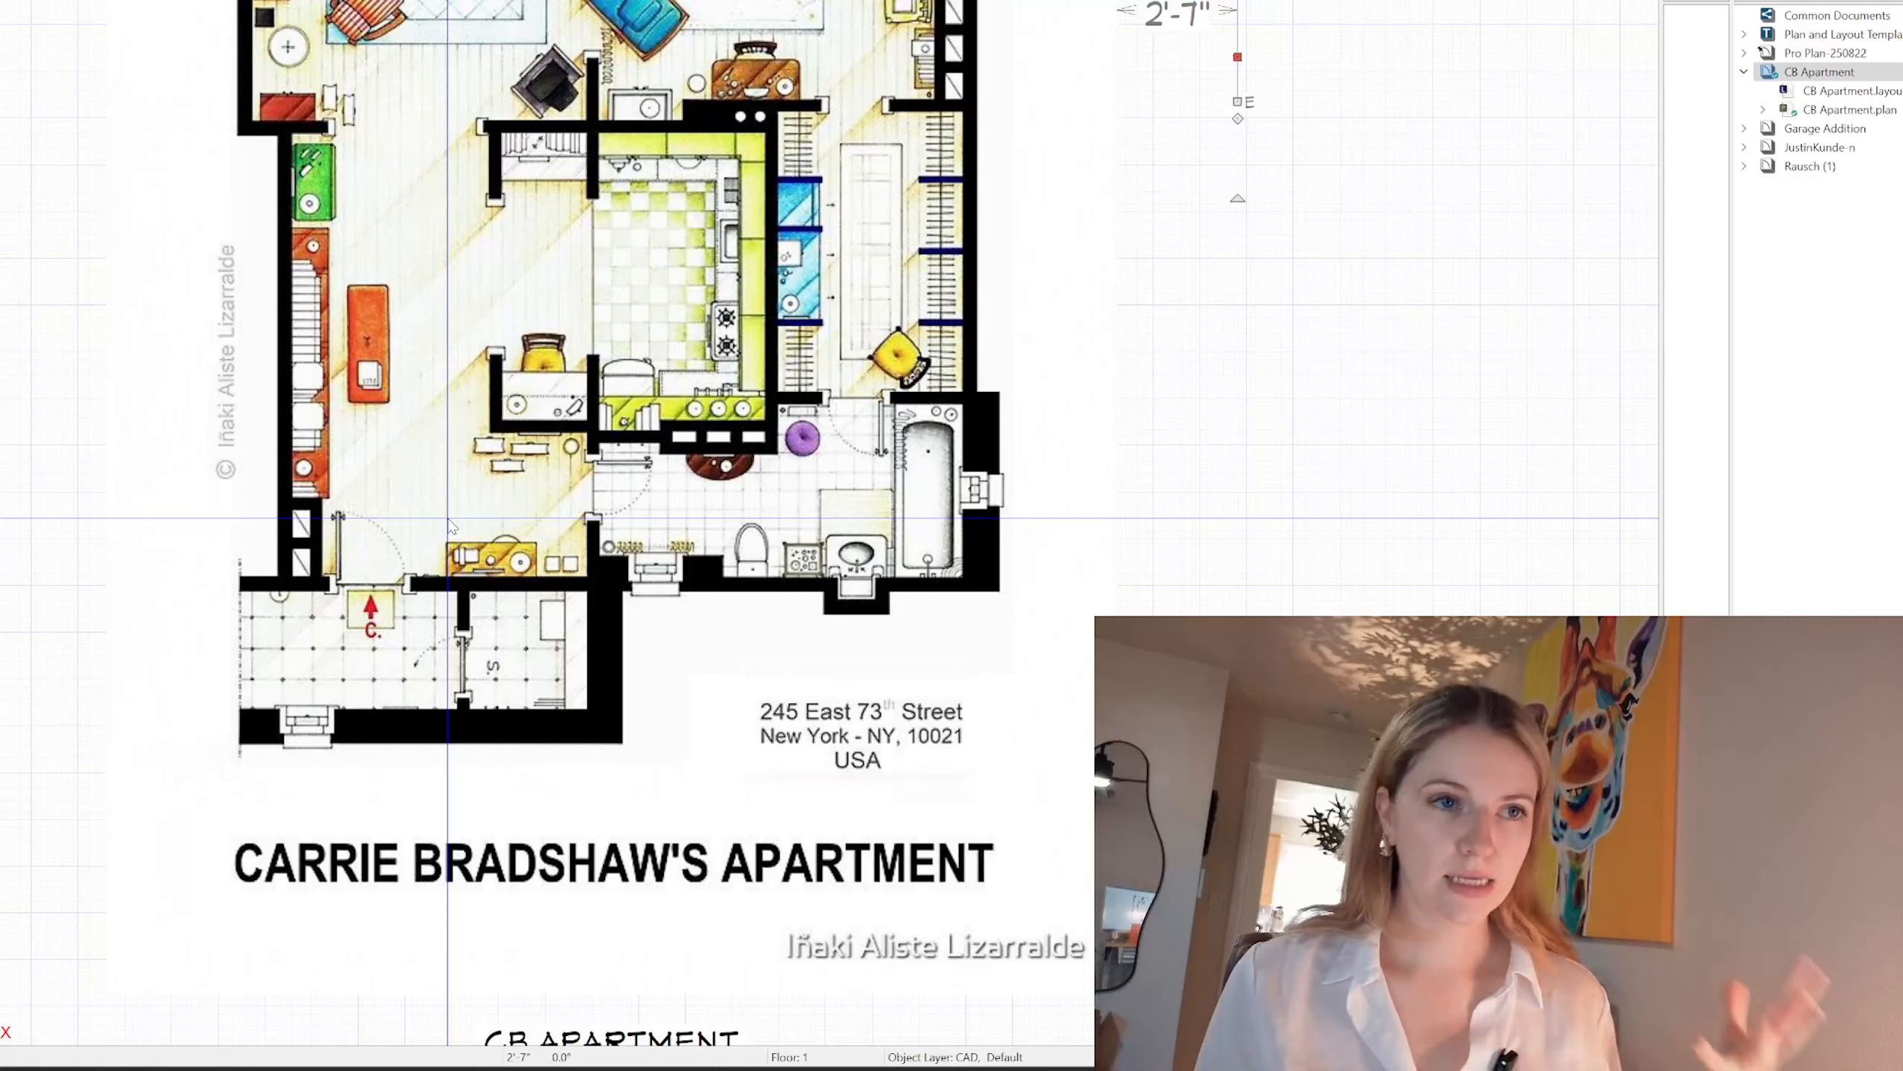
middle_click_drag(410, 322, 381, 520)
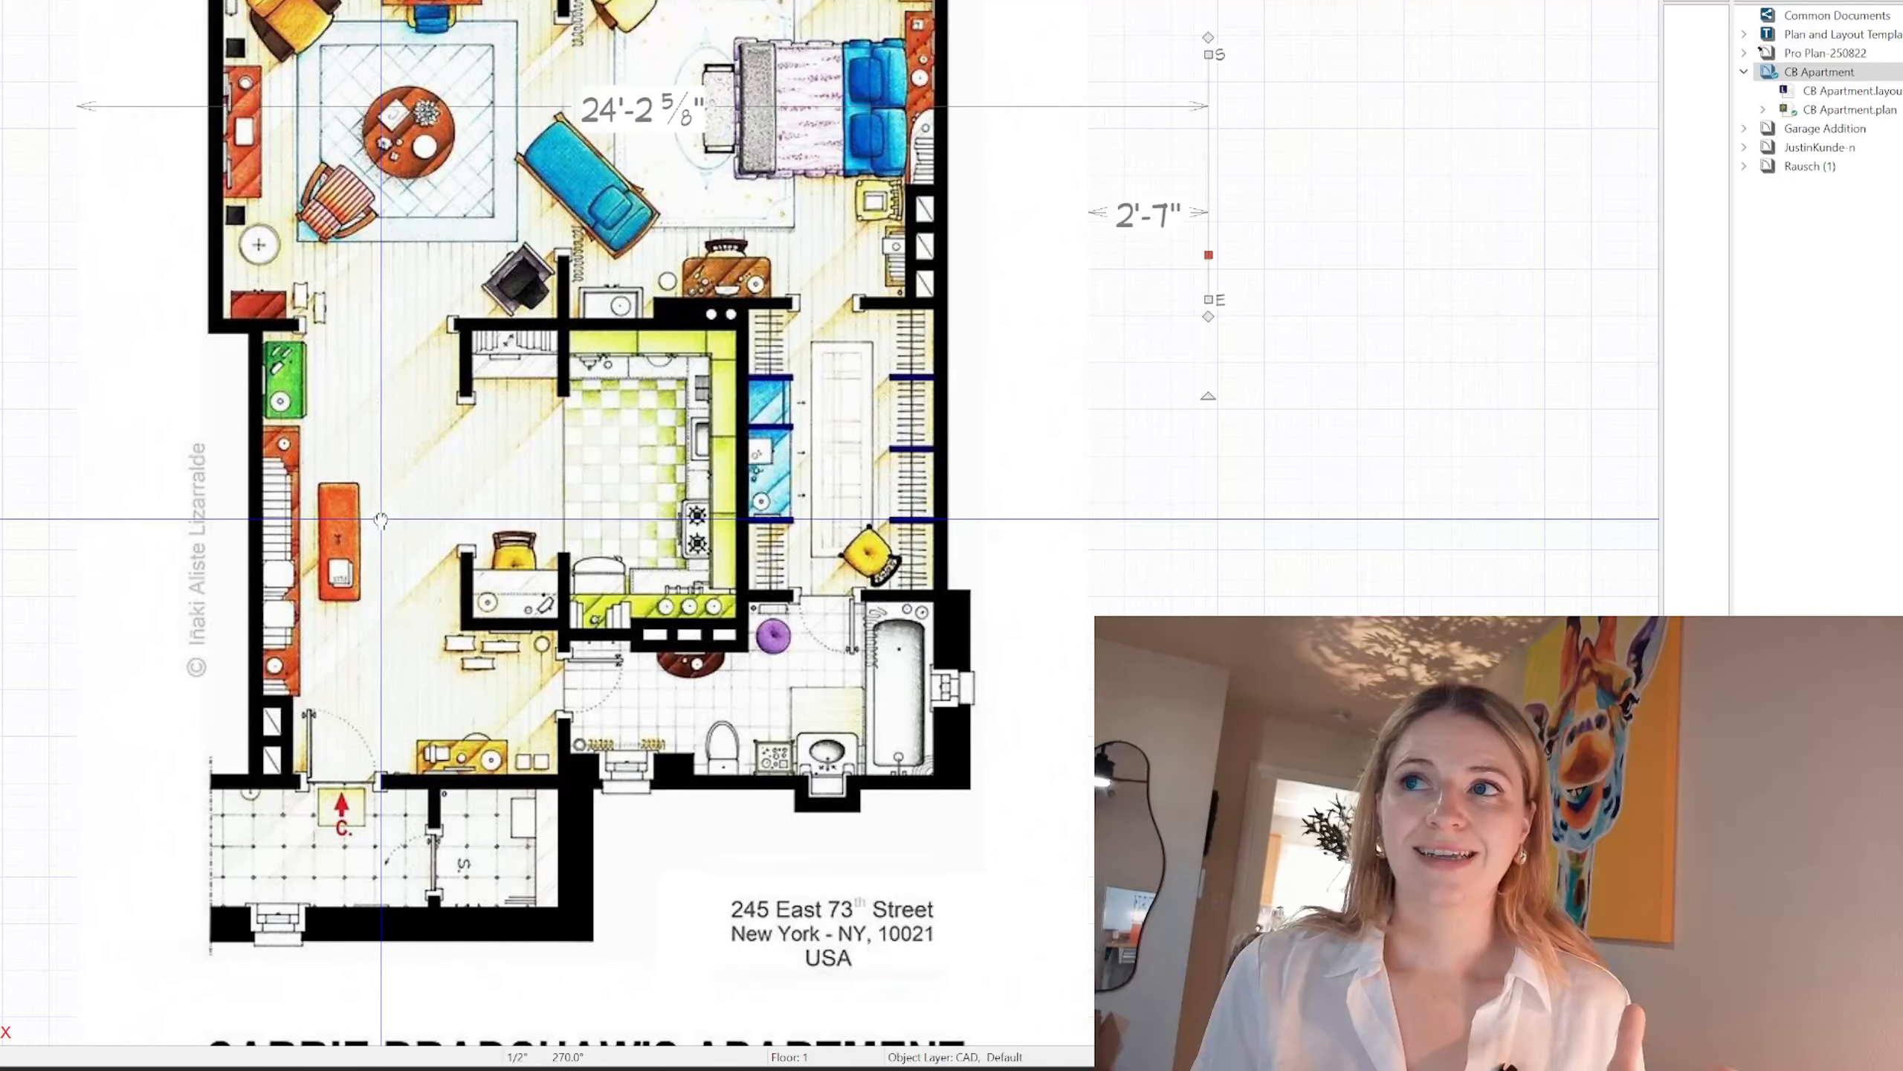
middle_click_drag(381, 305, 378, 418)
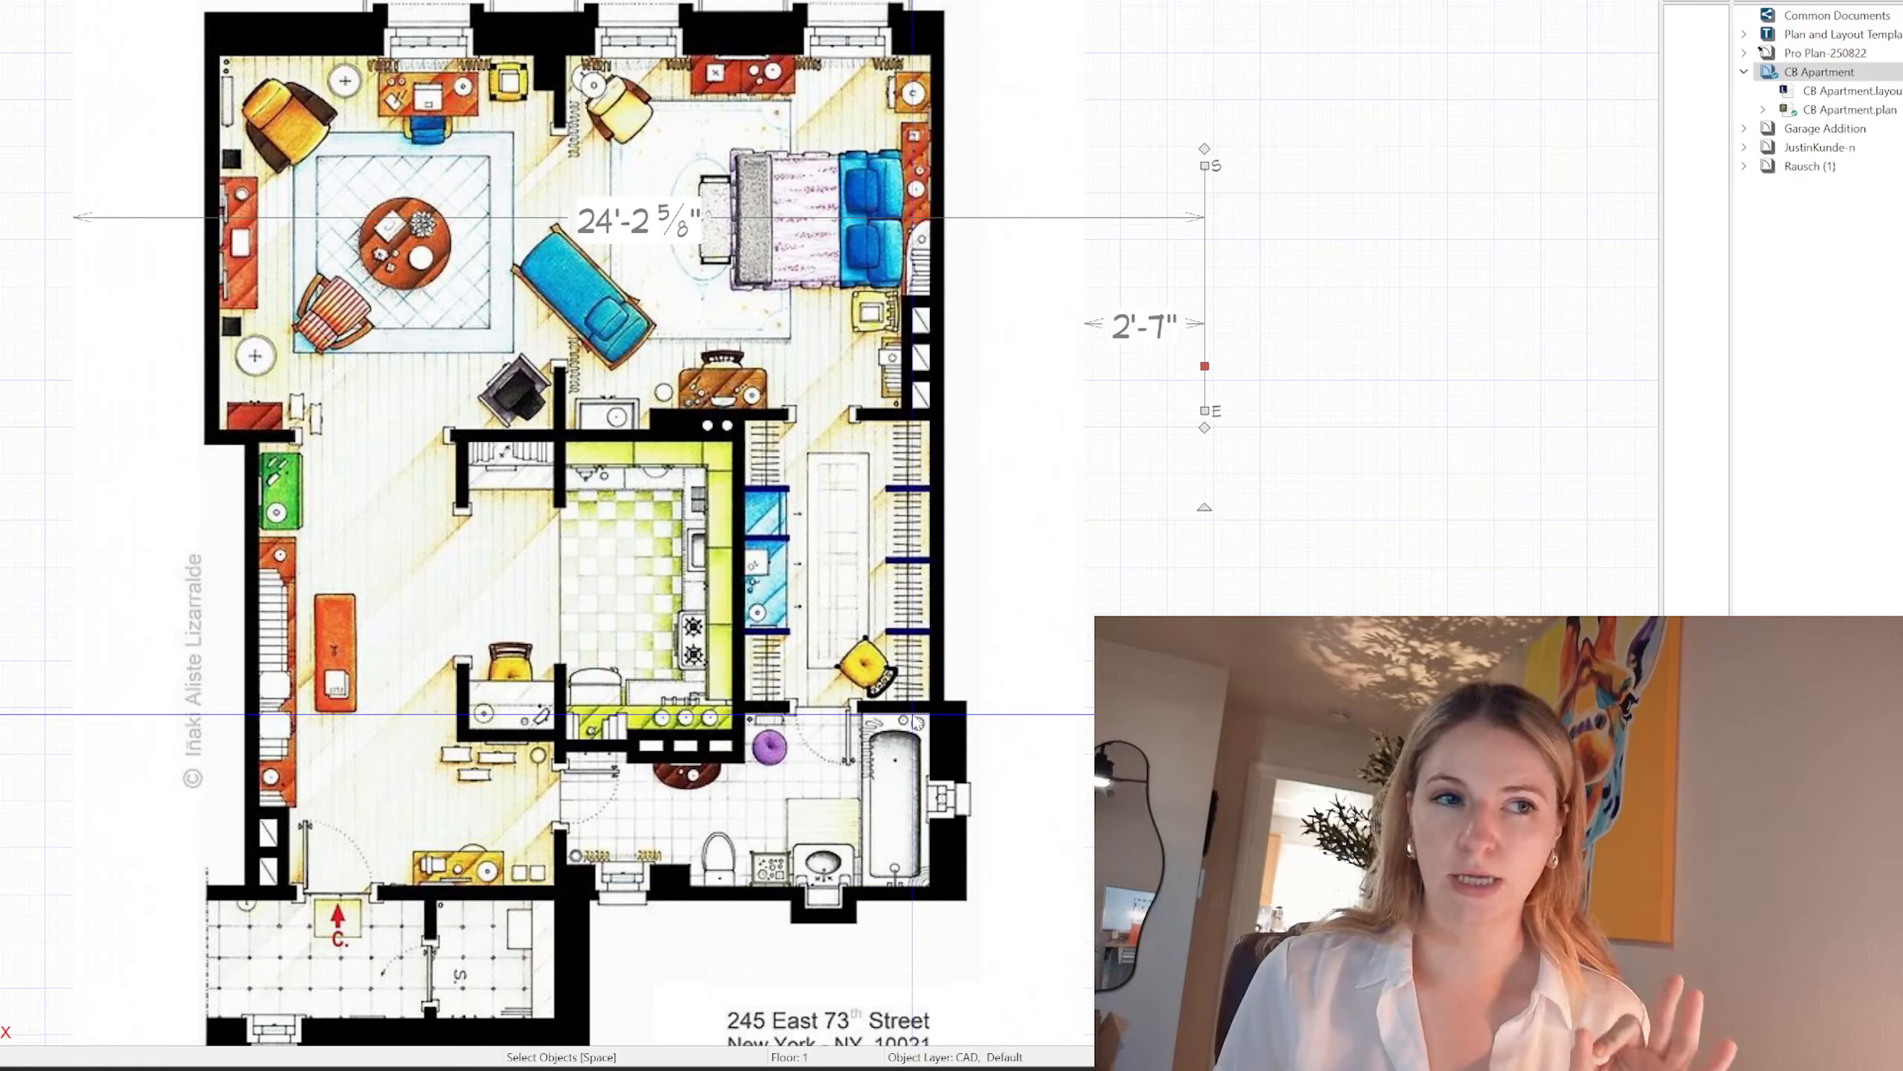
double_click(1202, 289)
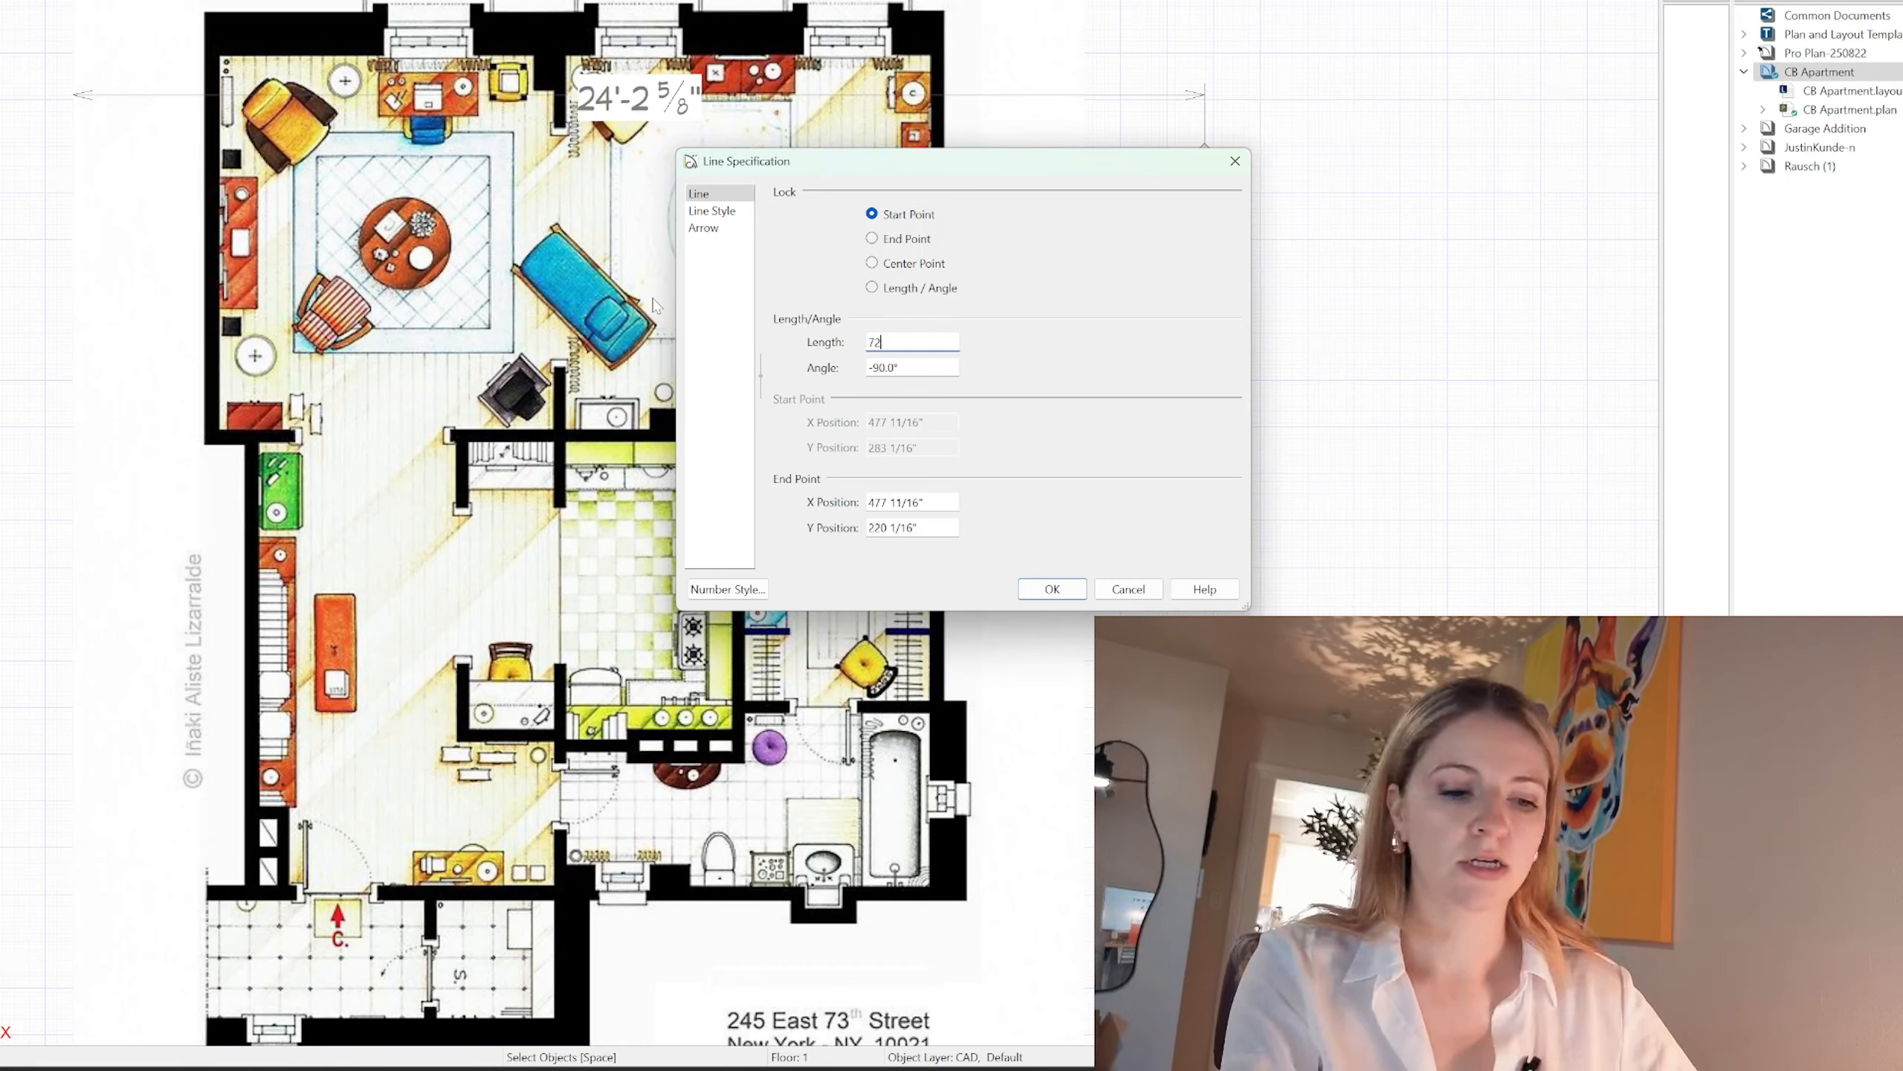
key("Return")
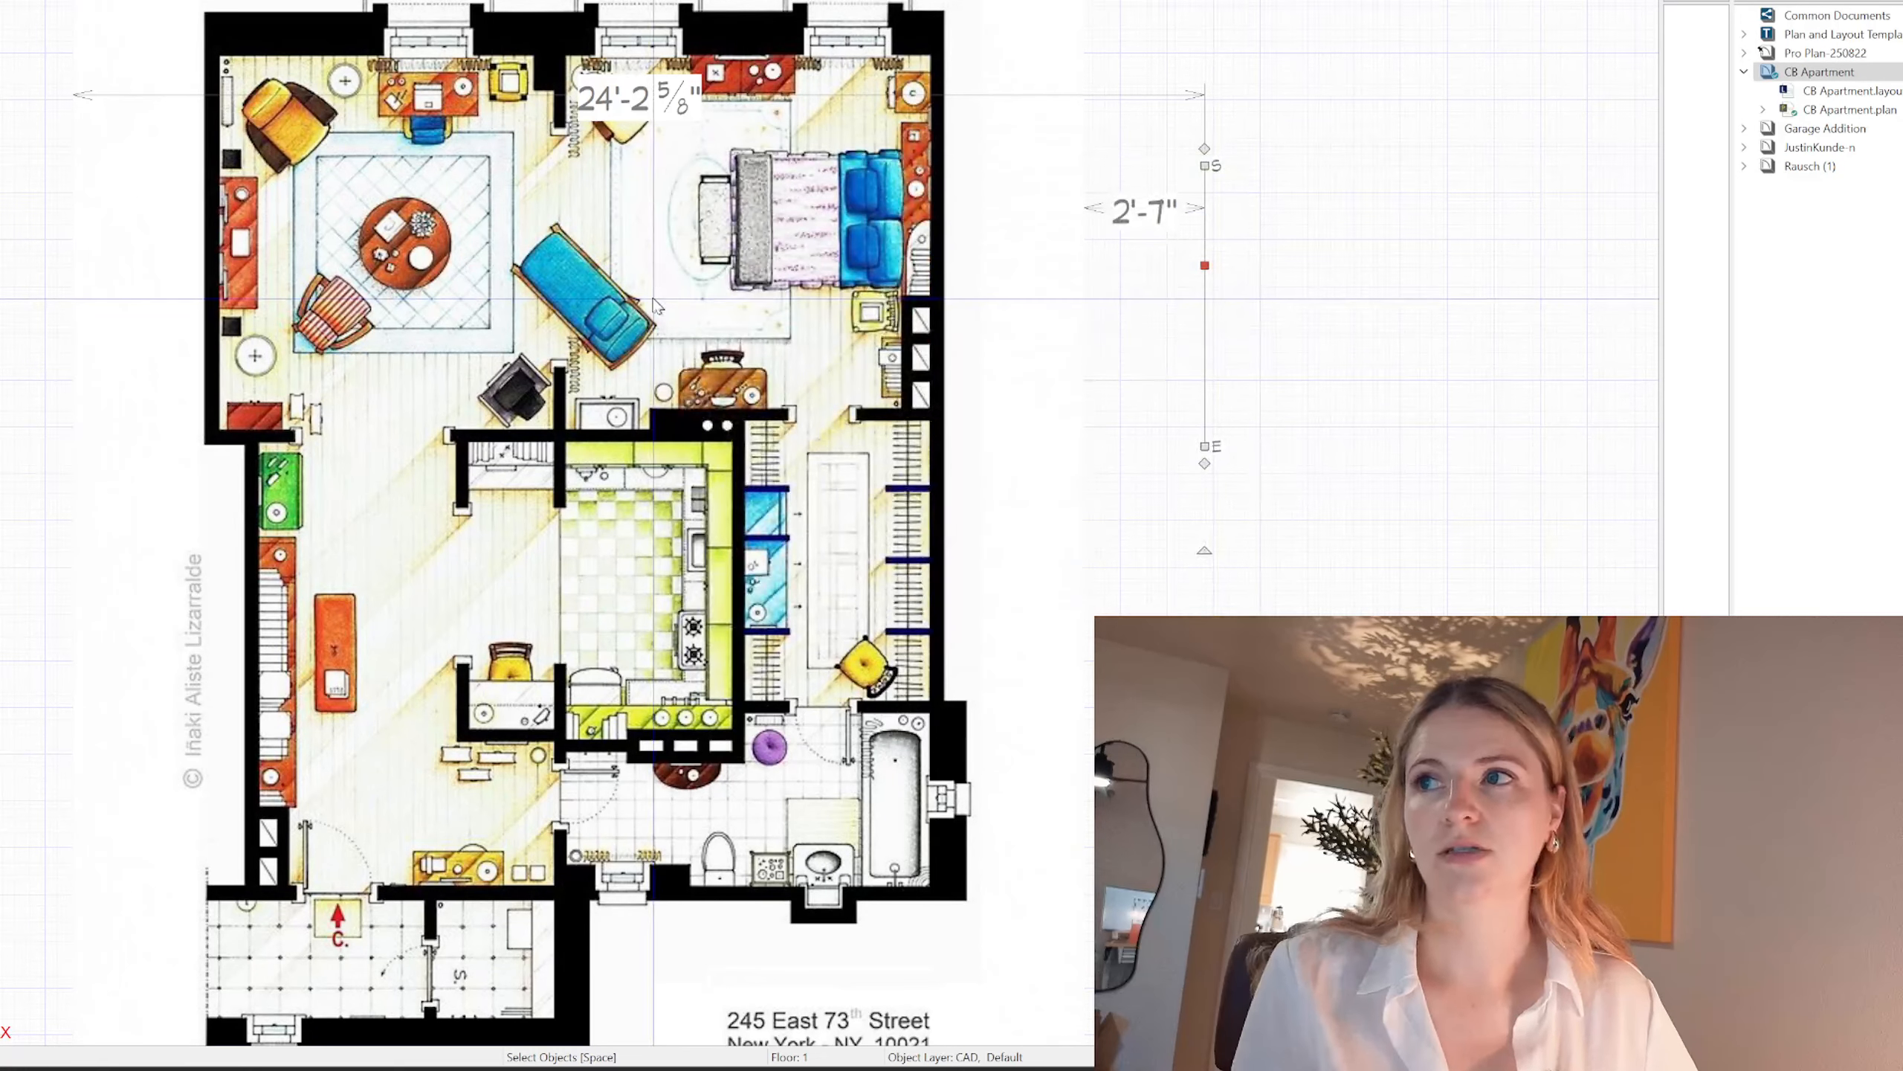
Step: Set the vertical CAD line's weight to 200
key("ctrl+f")
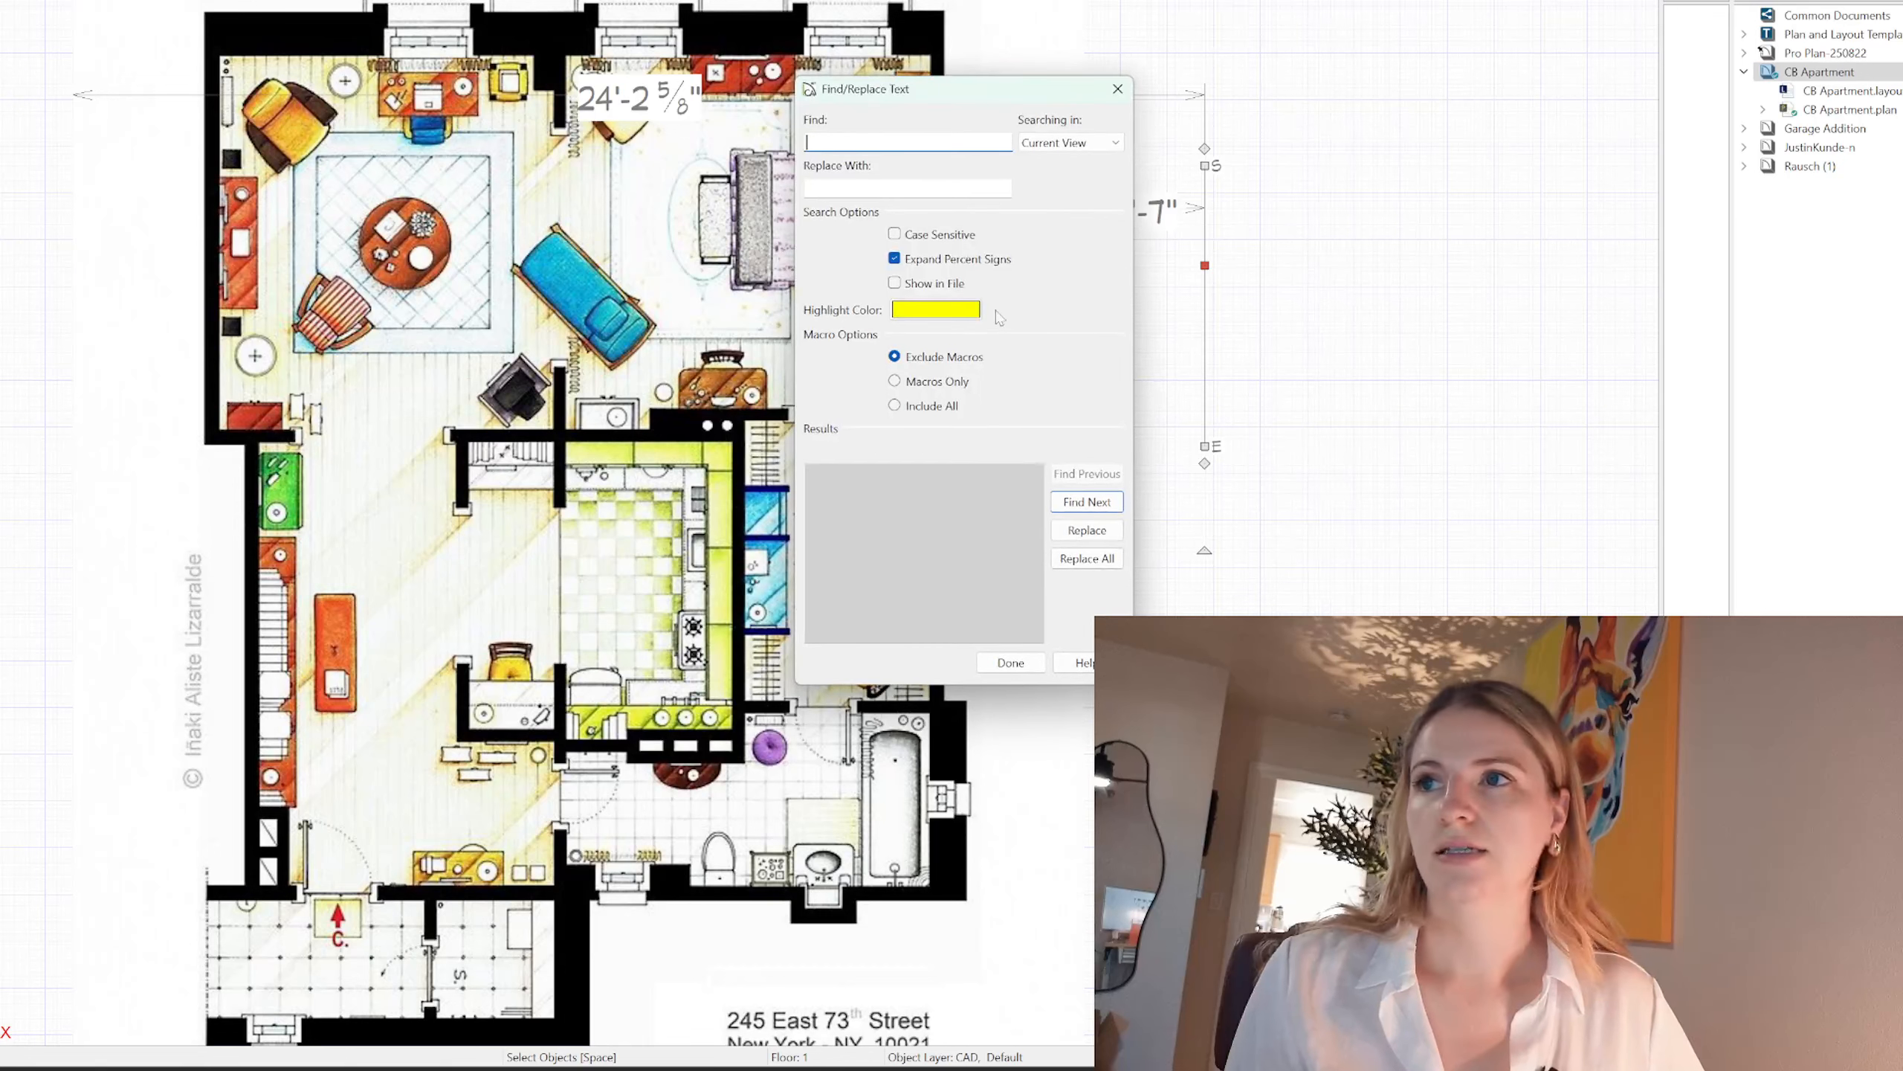
key("Escape")
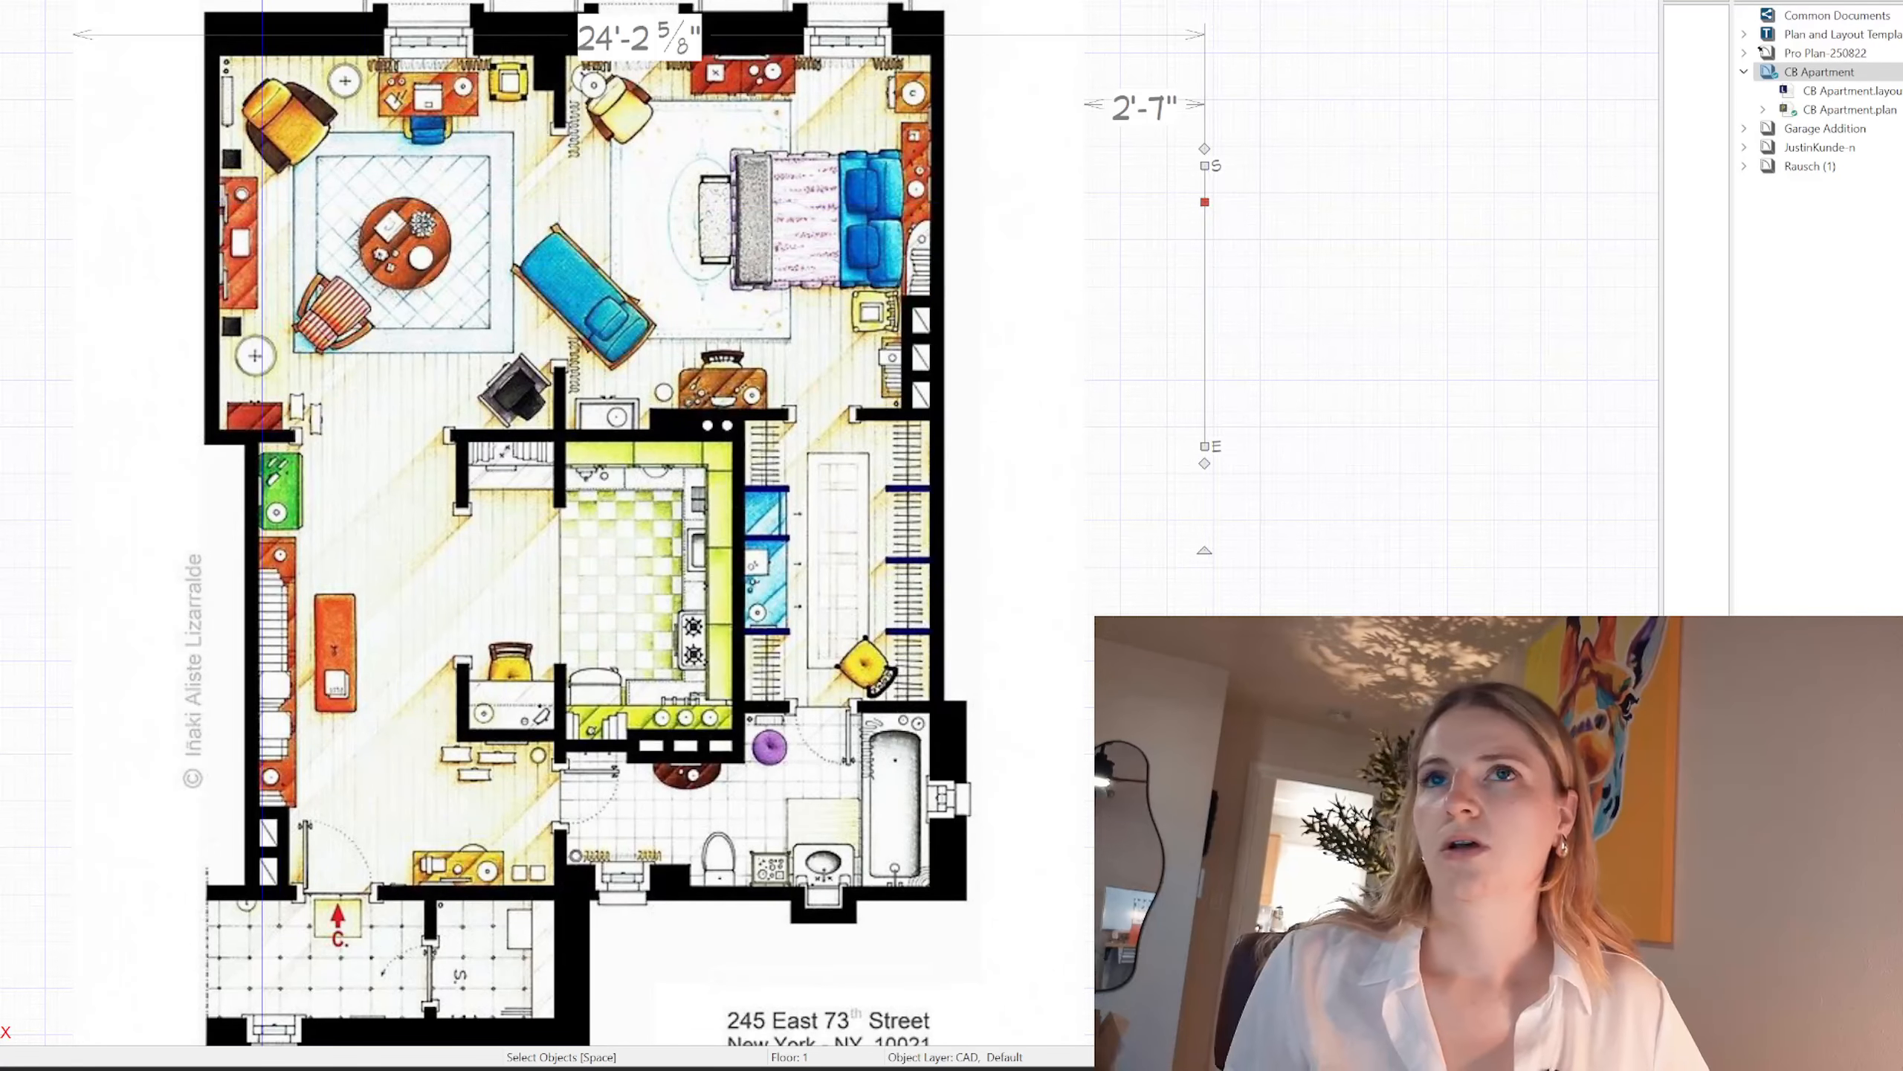
key("ctrl+e")
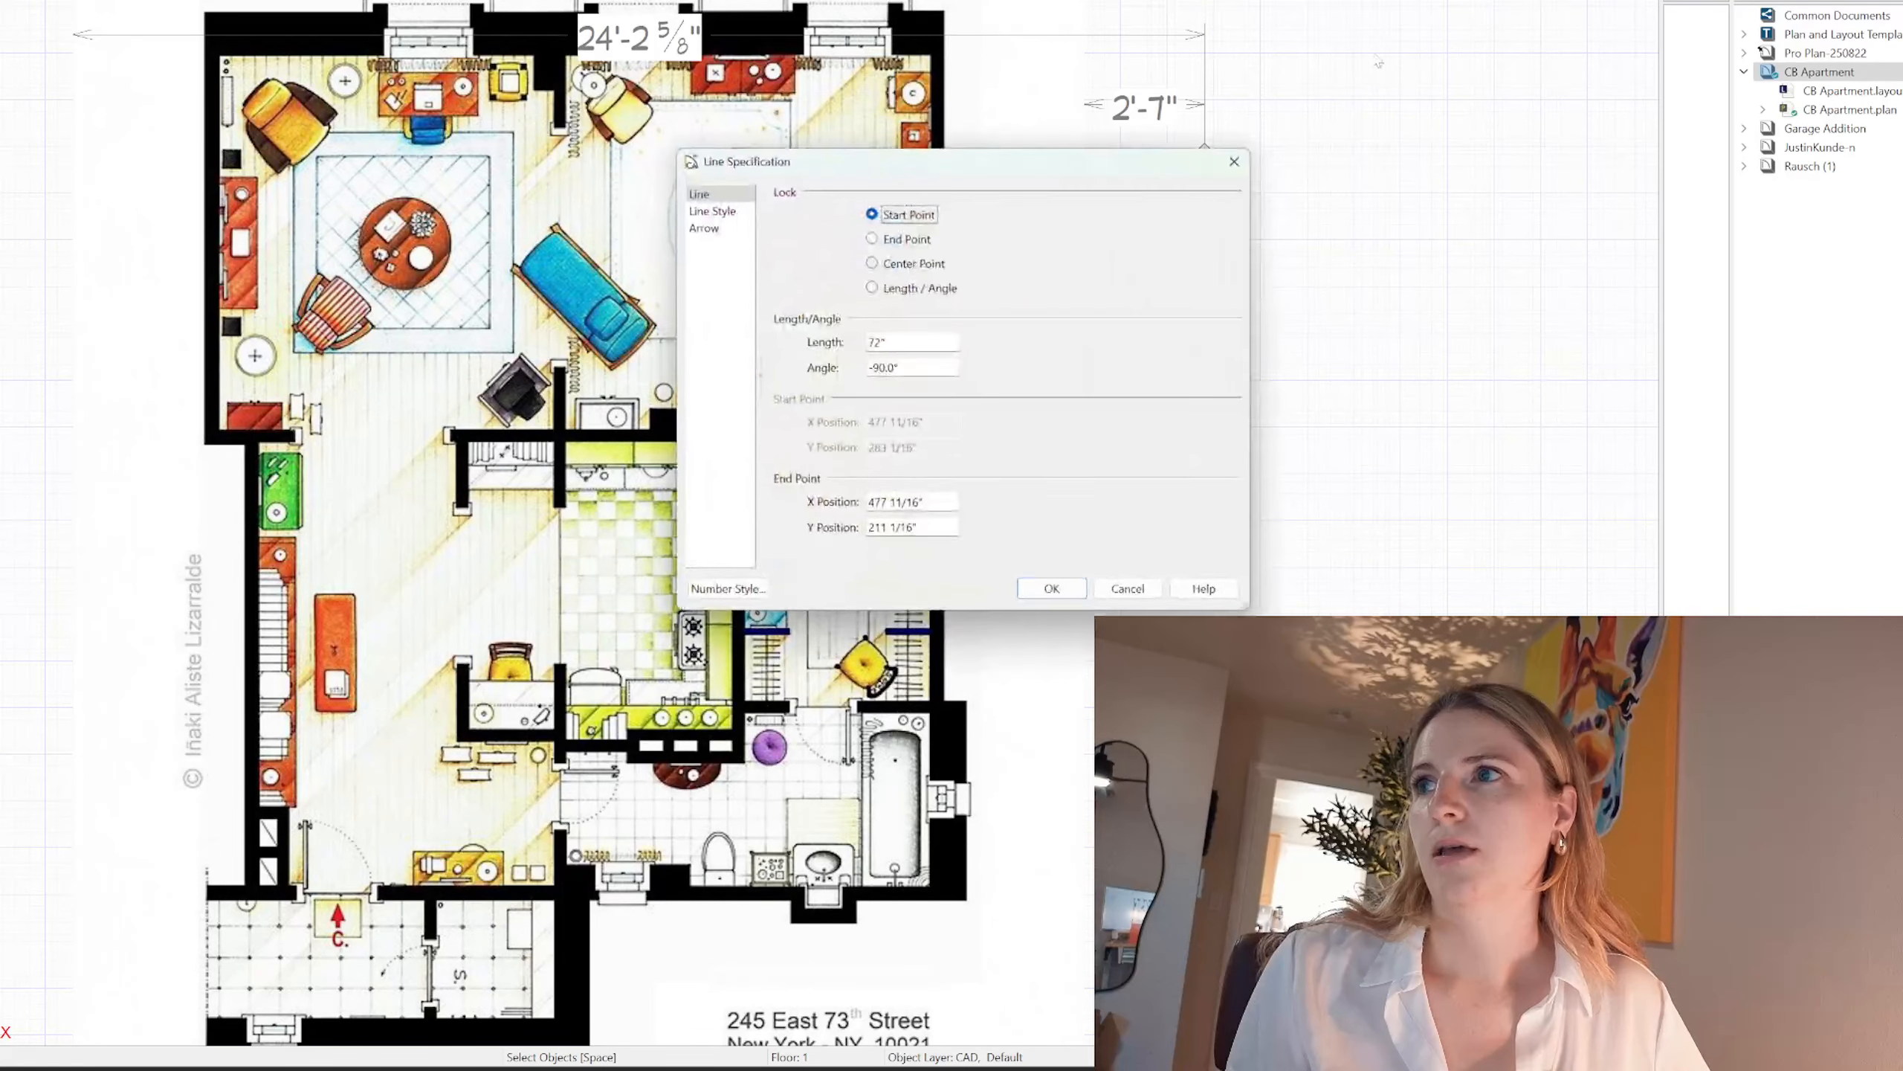
left_click(742, 212)
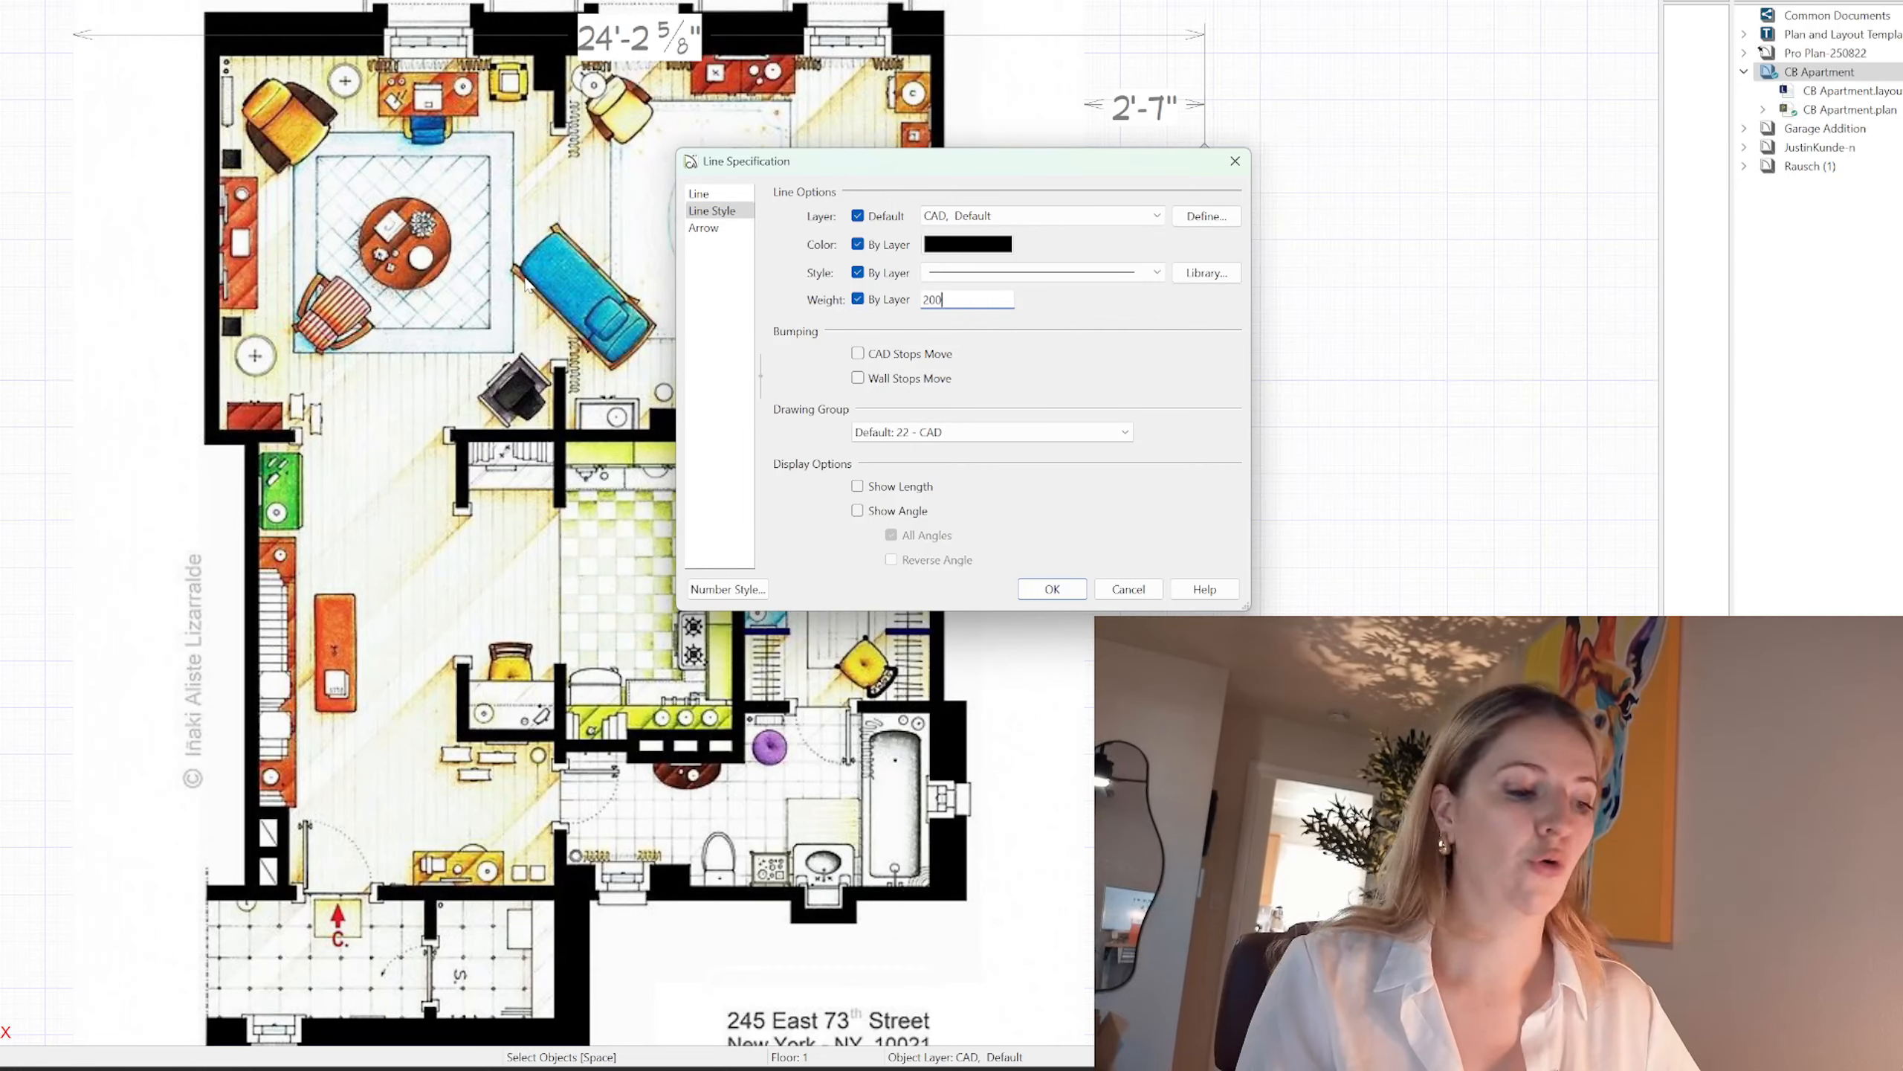
key("Tab")
left_click(1063, 595)
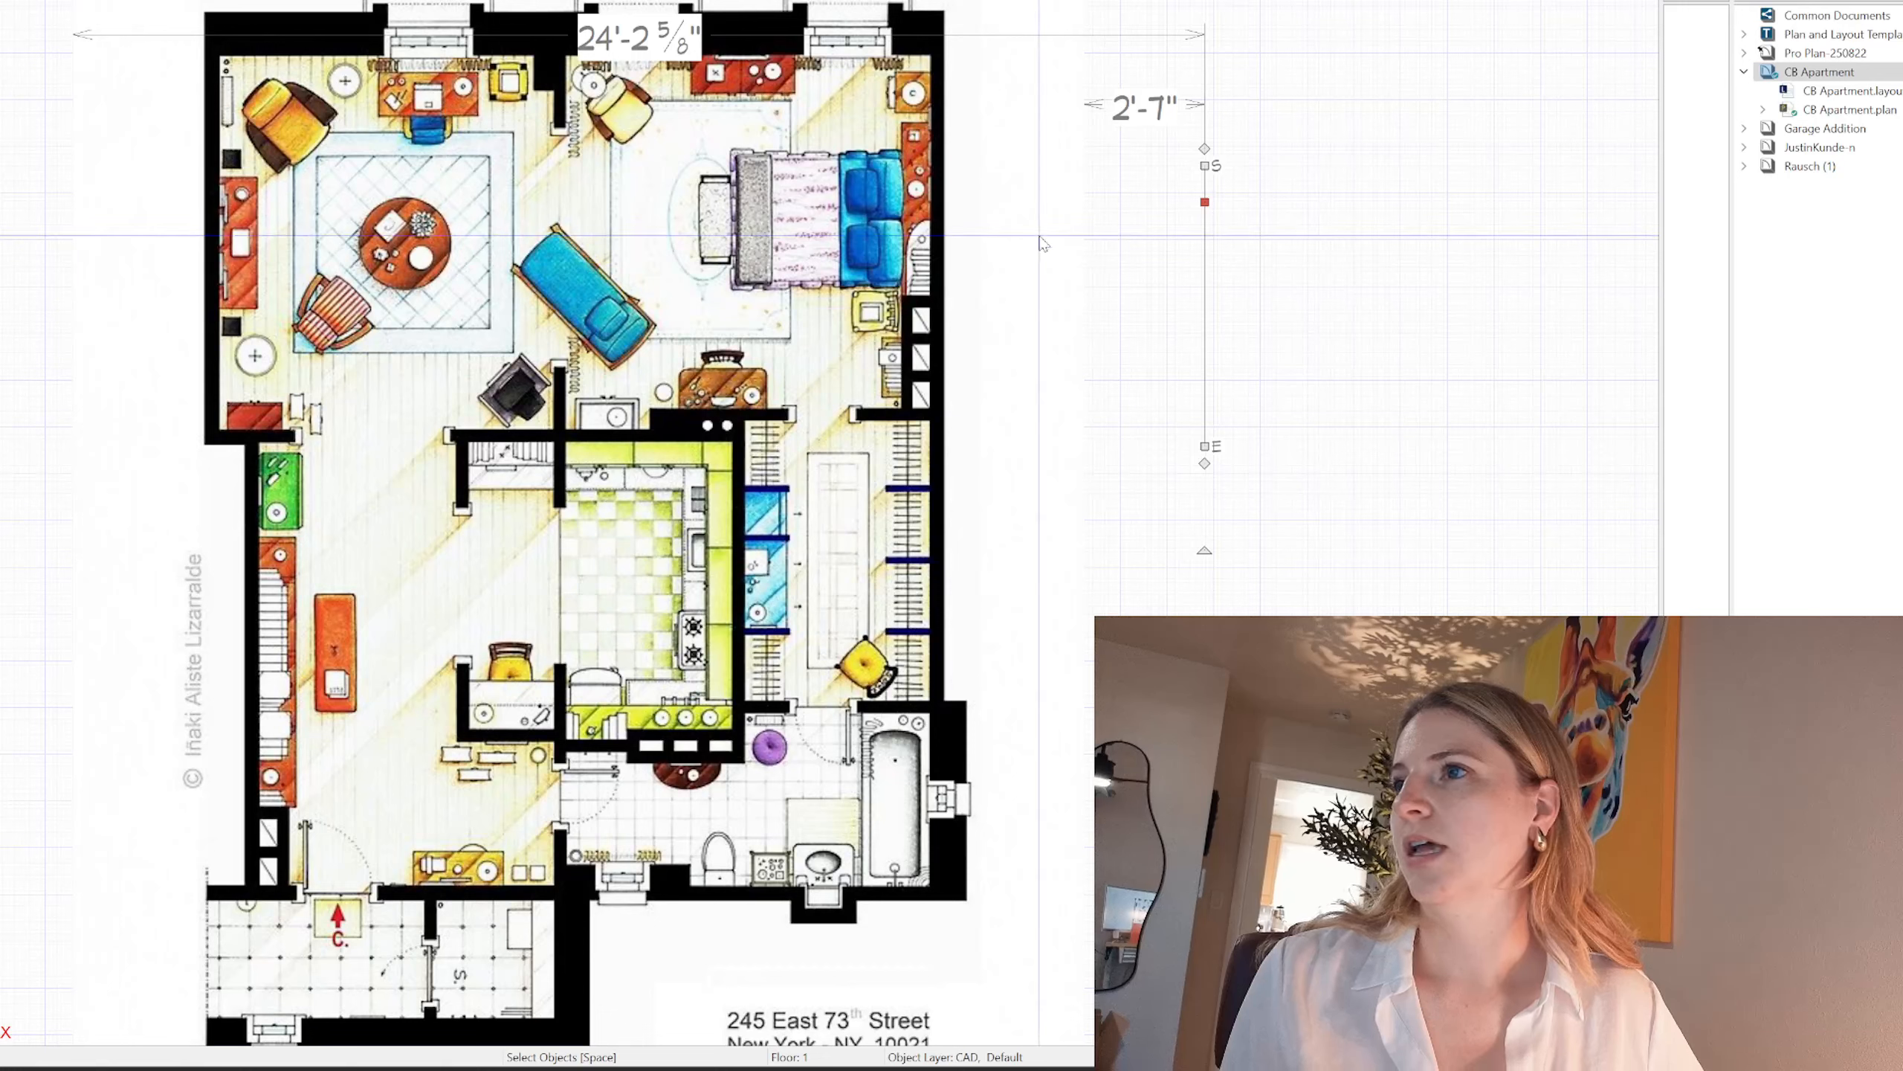
left_click(1241, 169)
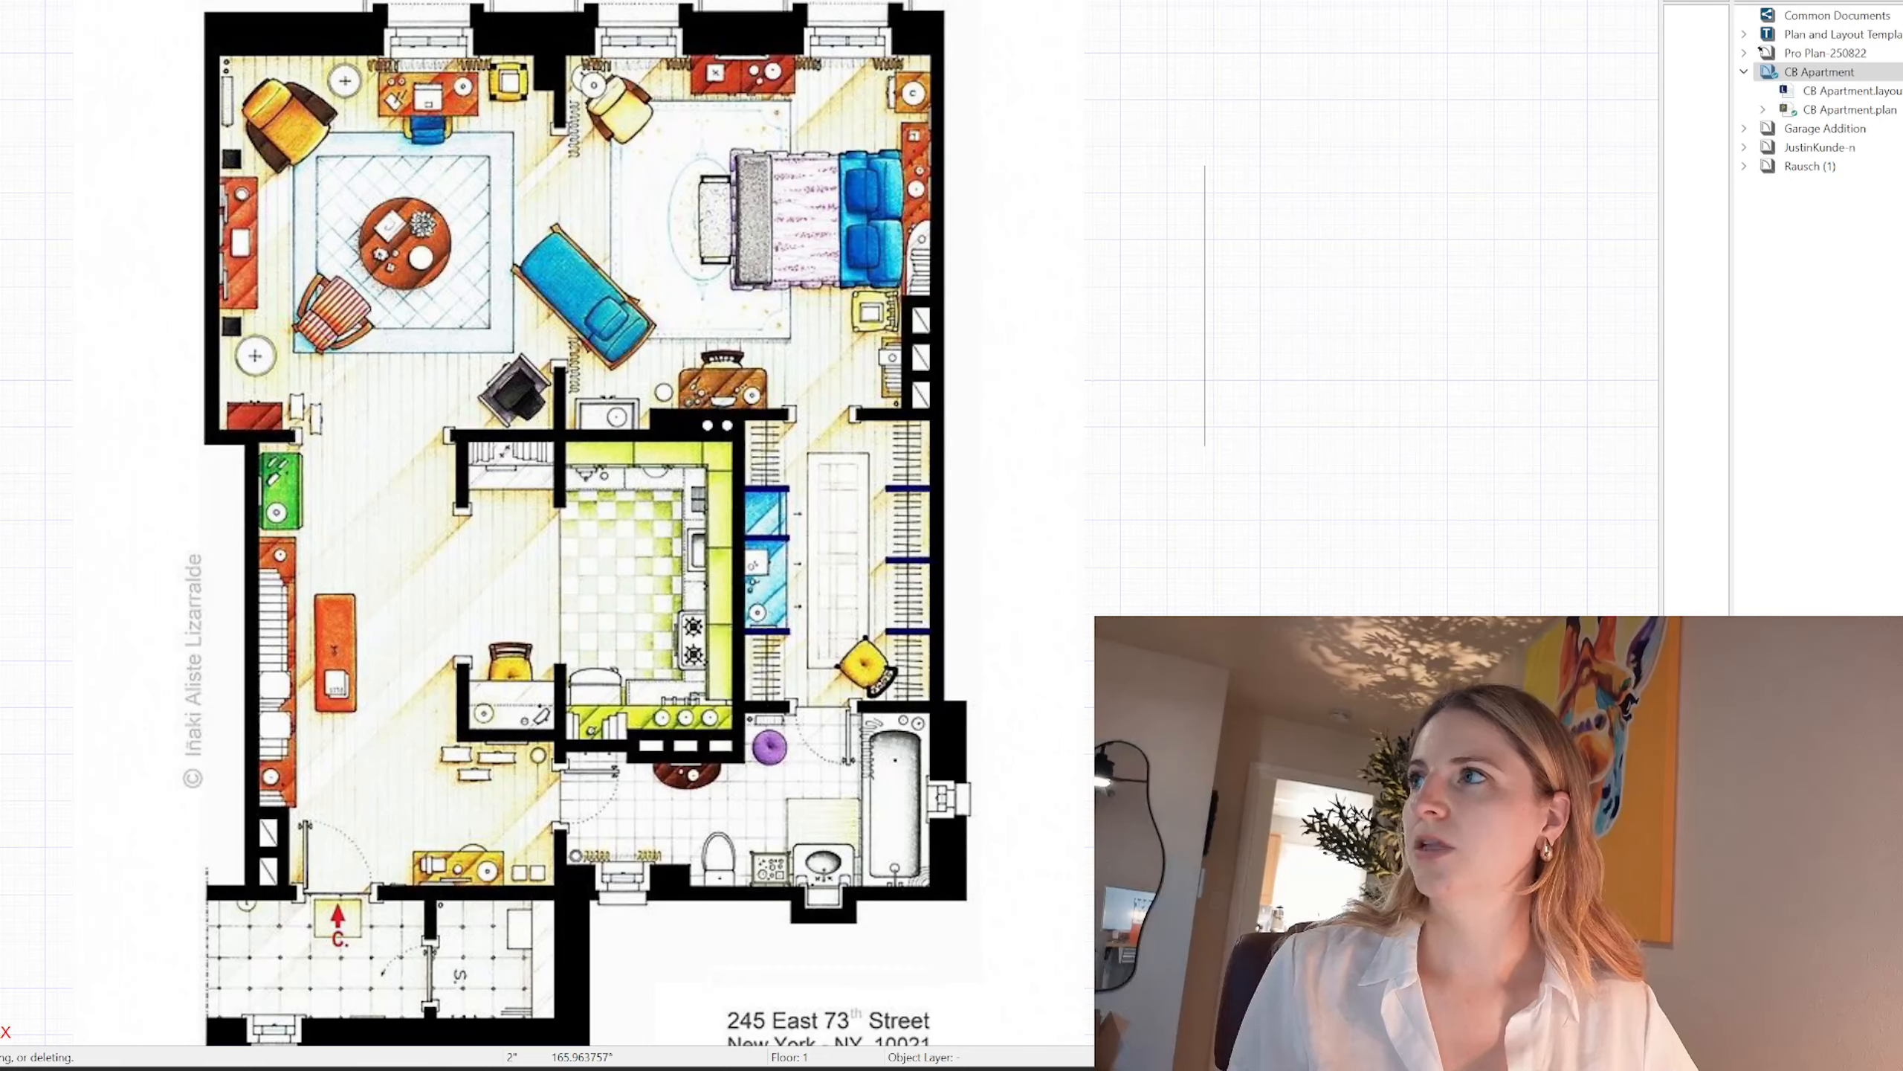
left_click_drag(1371, 2, 1175, 6)
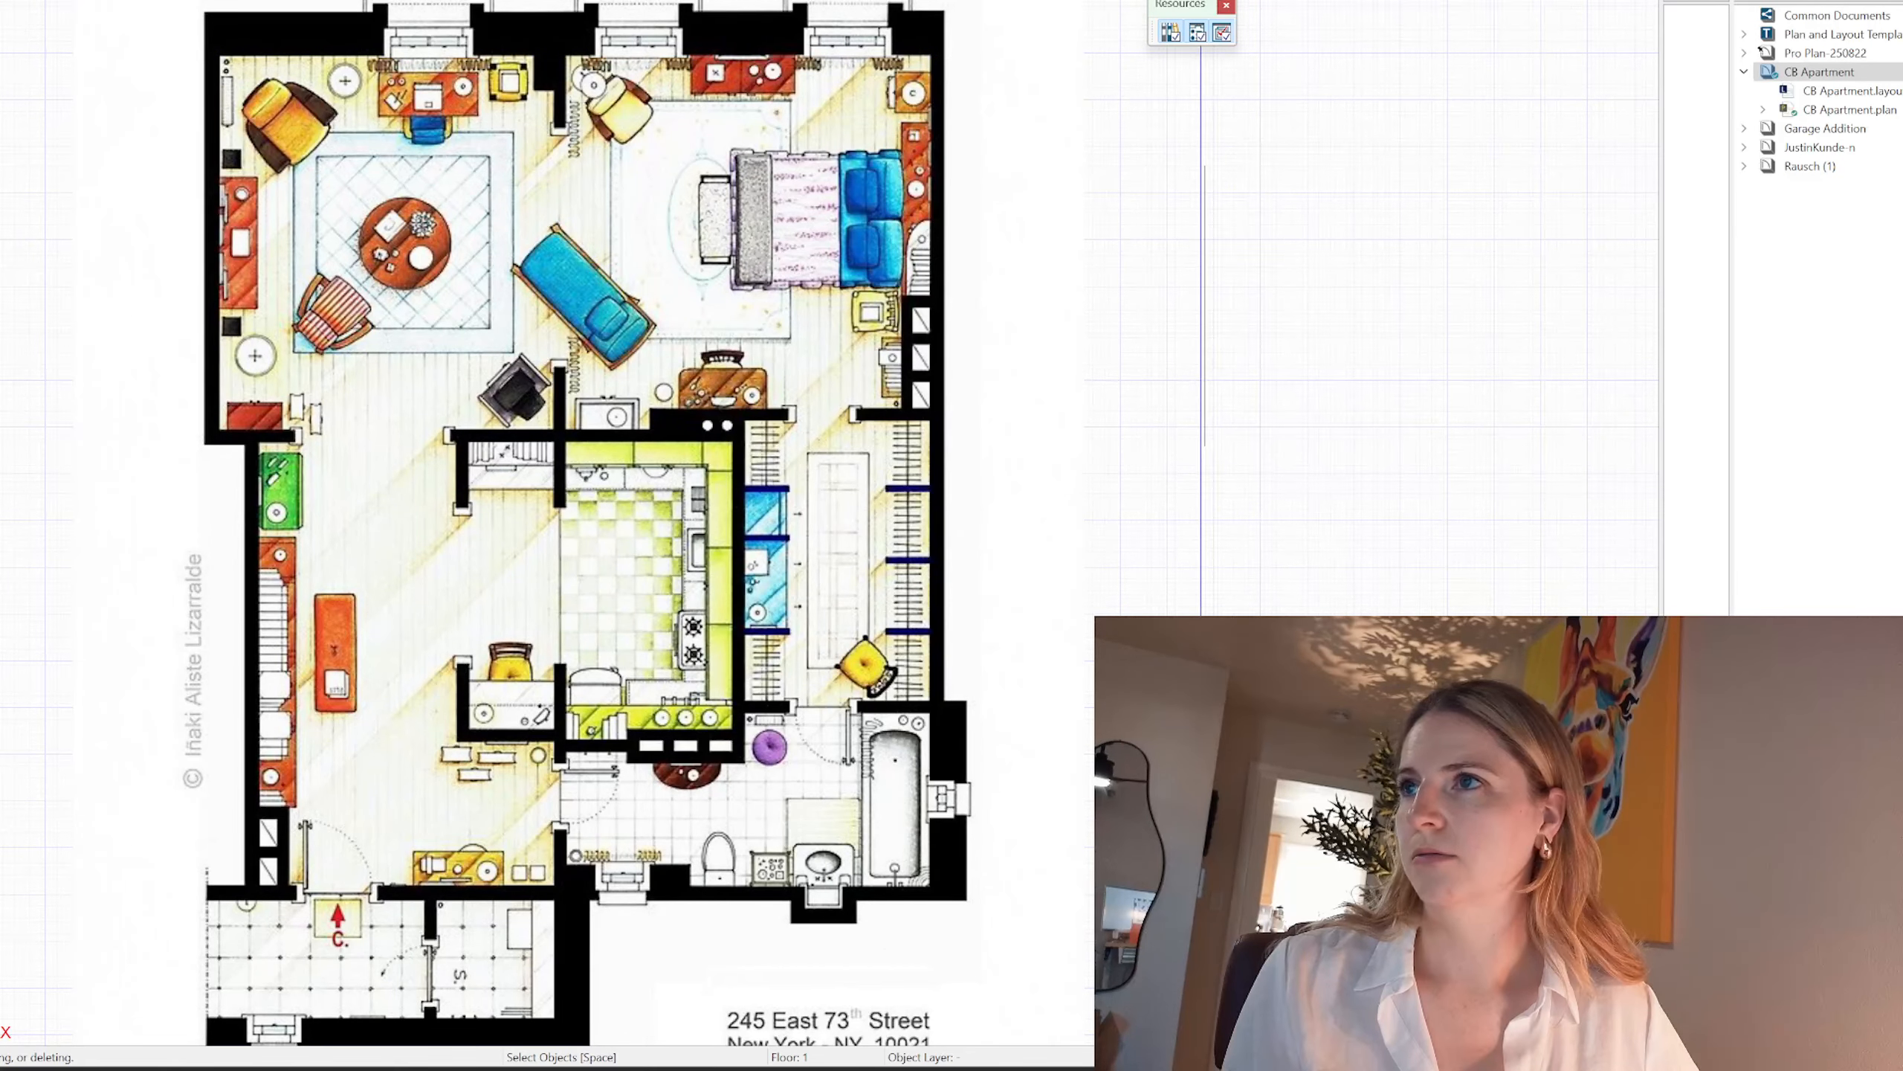
left_click_drag(1210, 3, 1208, 0)
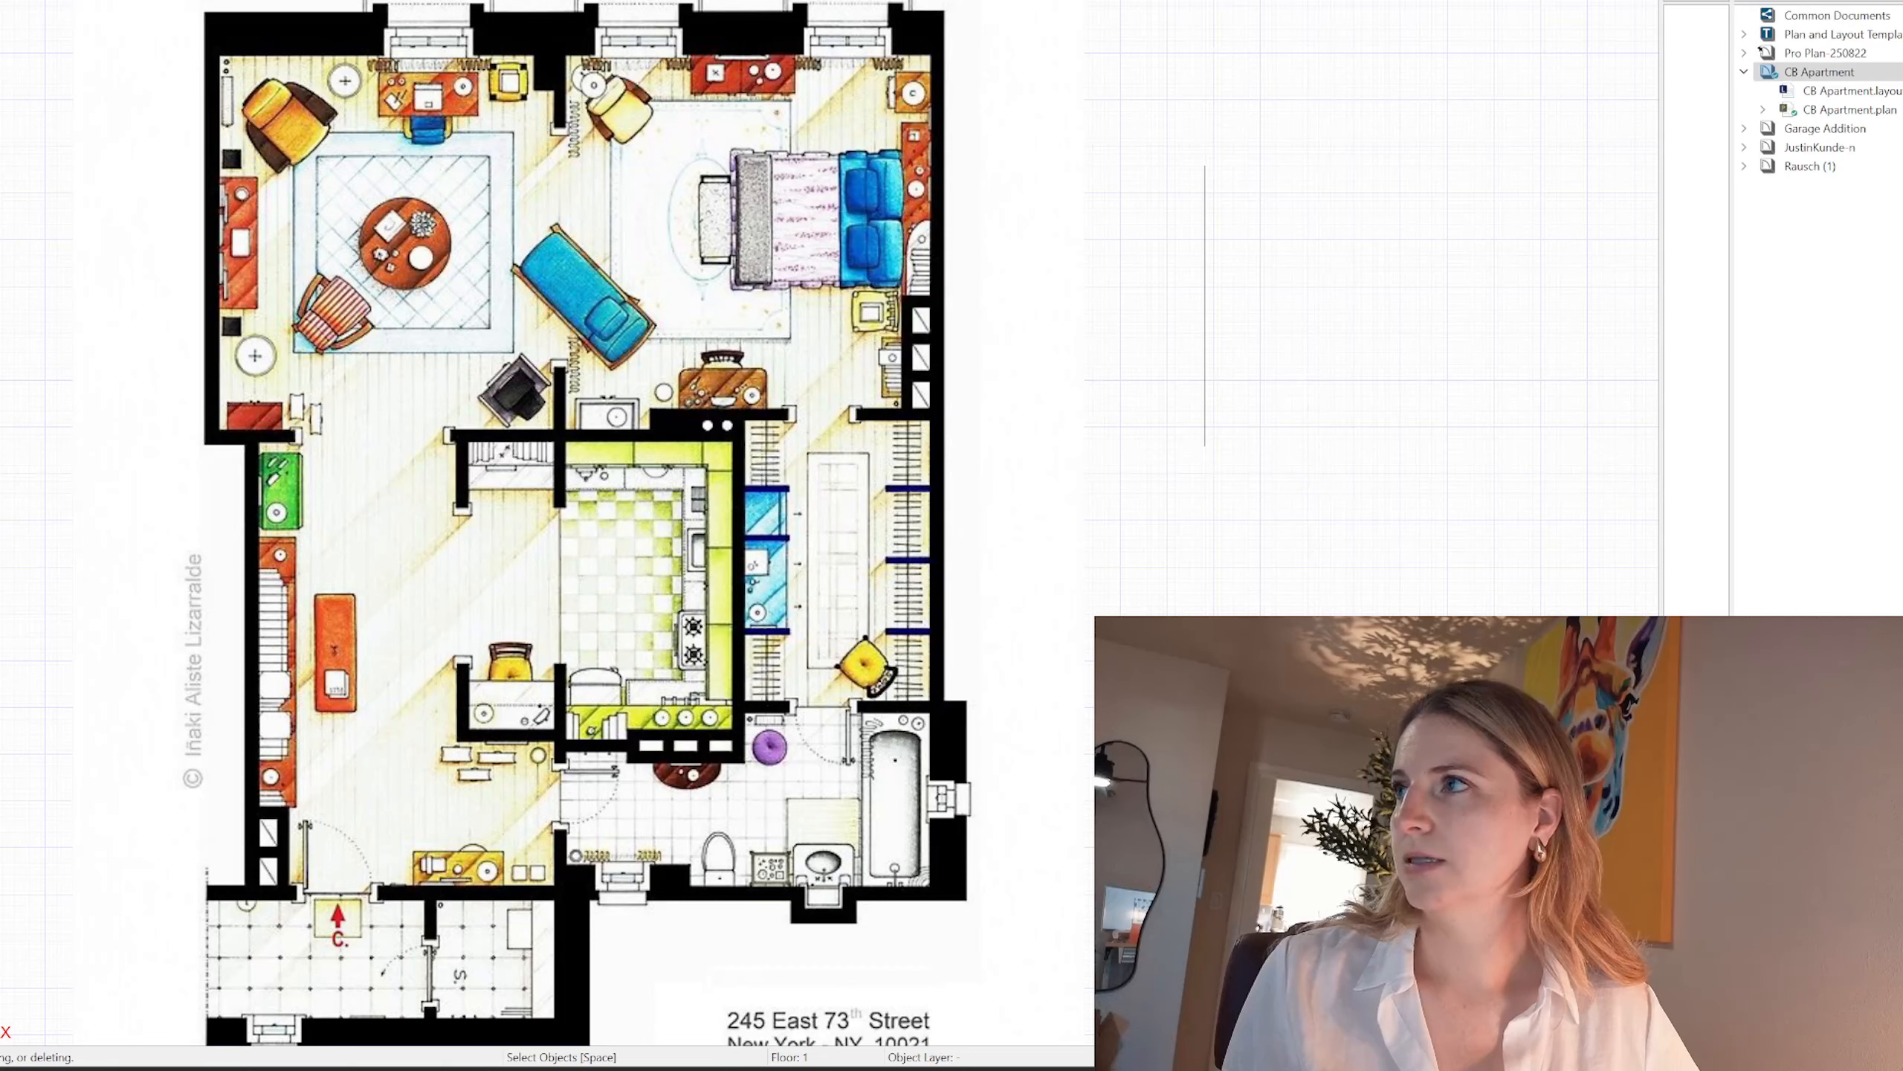
left_click_drag(1522, 0, 1372, 25)
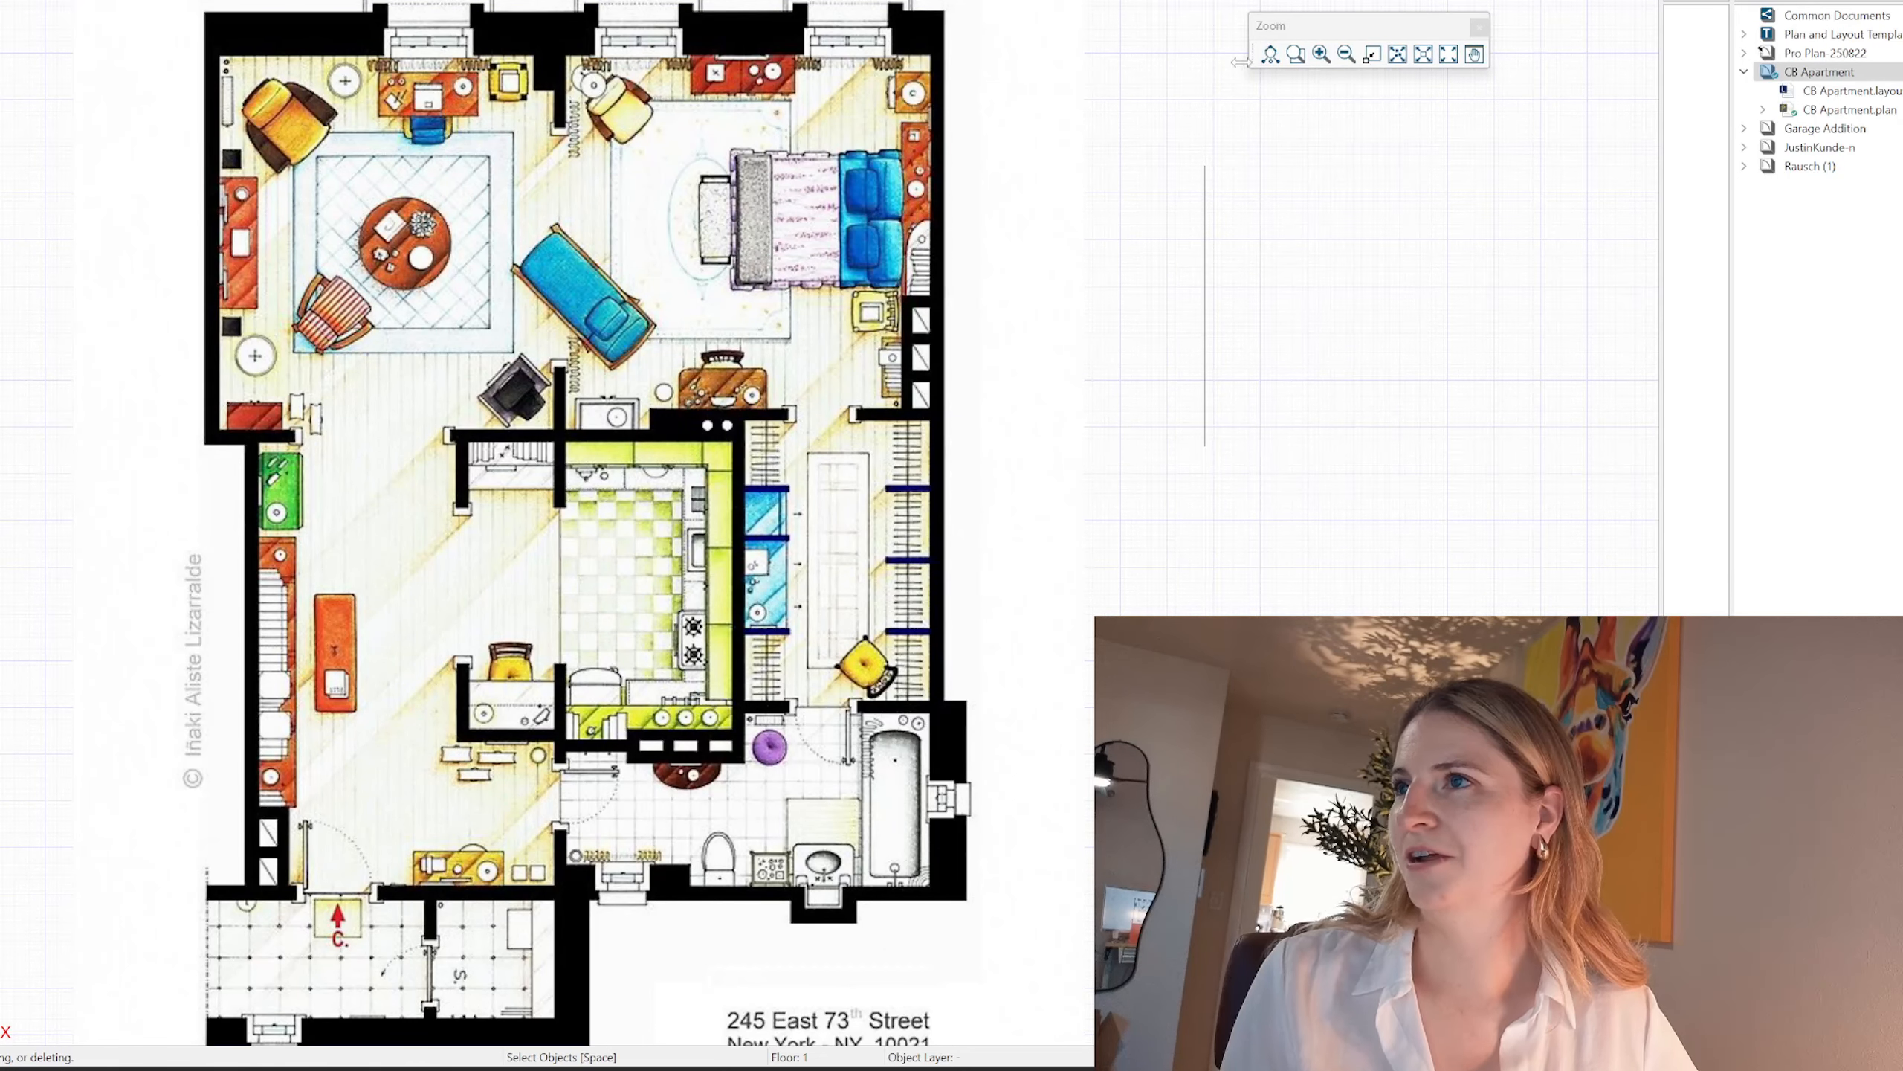
left_click_drag(1252, 43, 1249, 0)
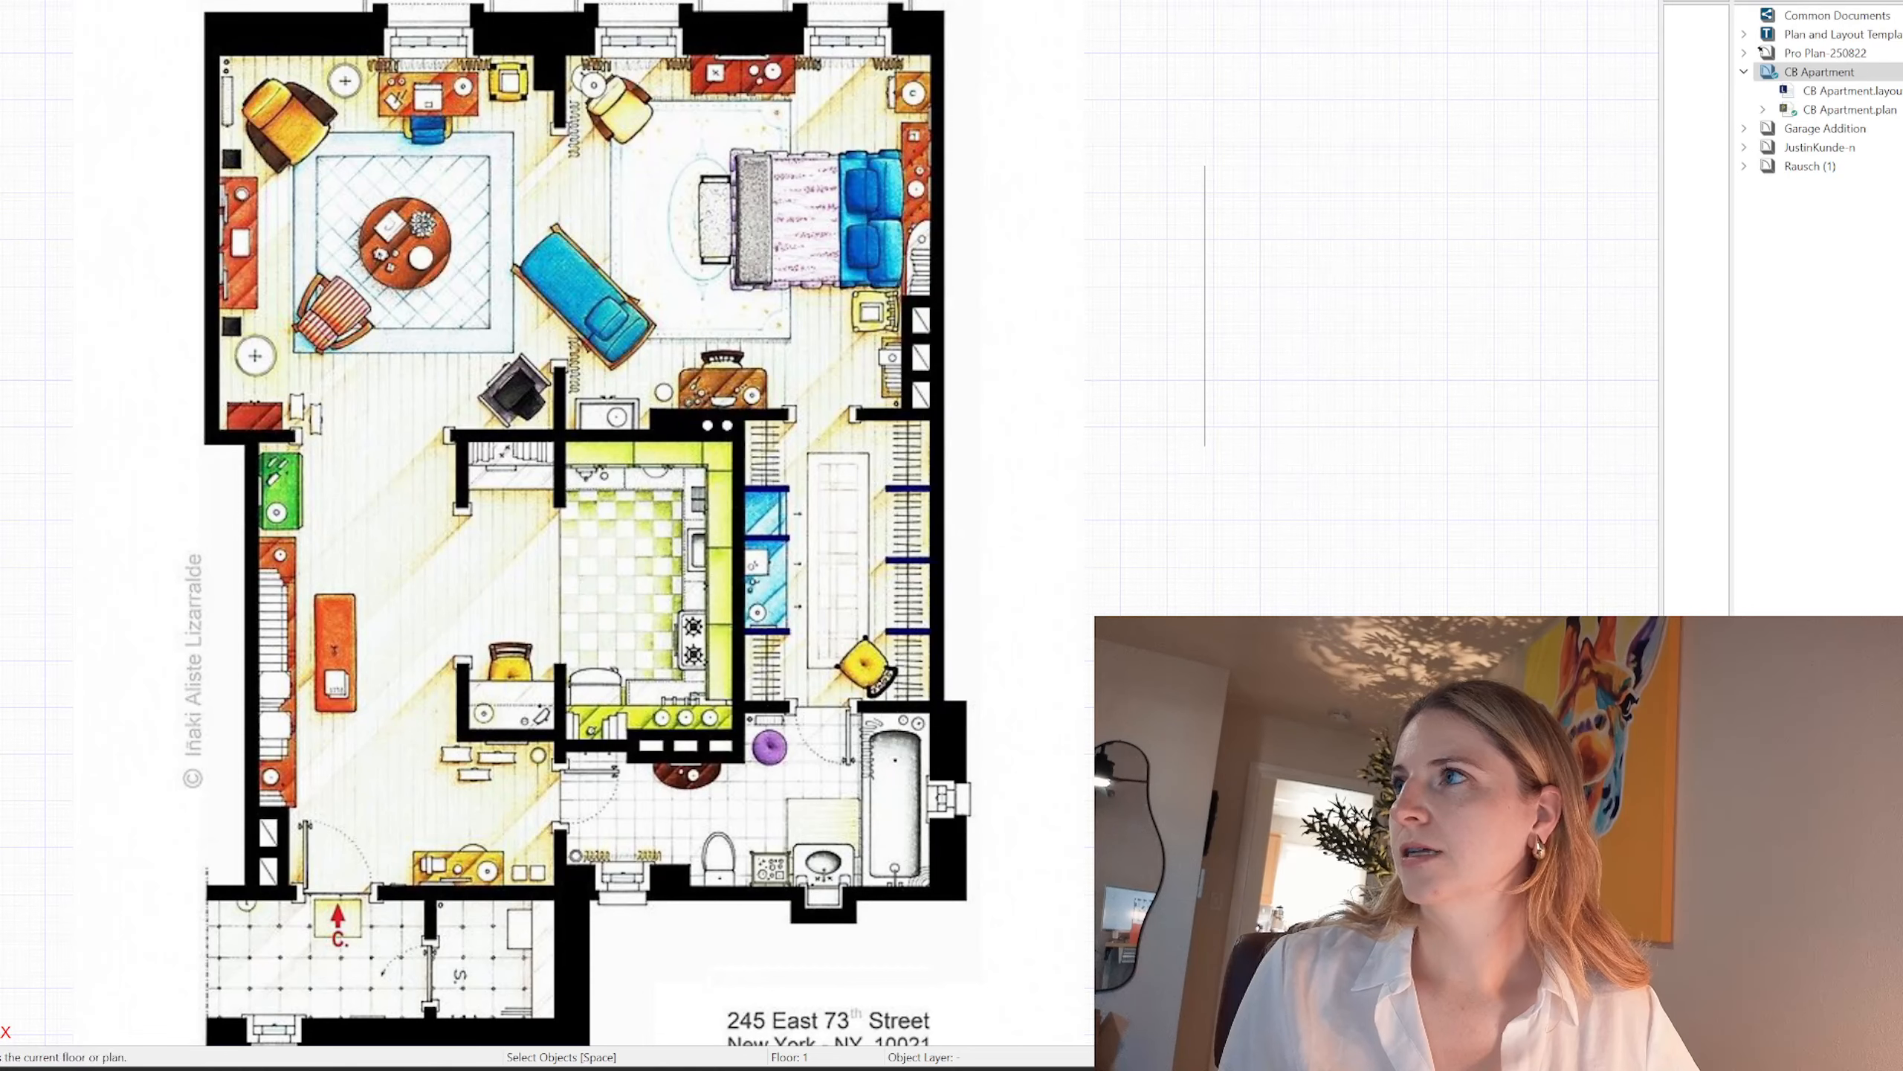
Step: Undock the Toggle Modes toolbar over the drawing and turn on the display of line weights
left_click_drag(1630, 18, 1307, 60)
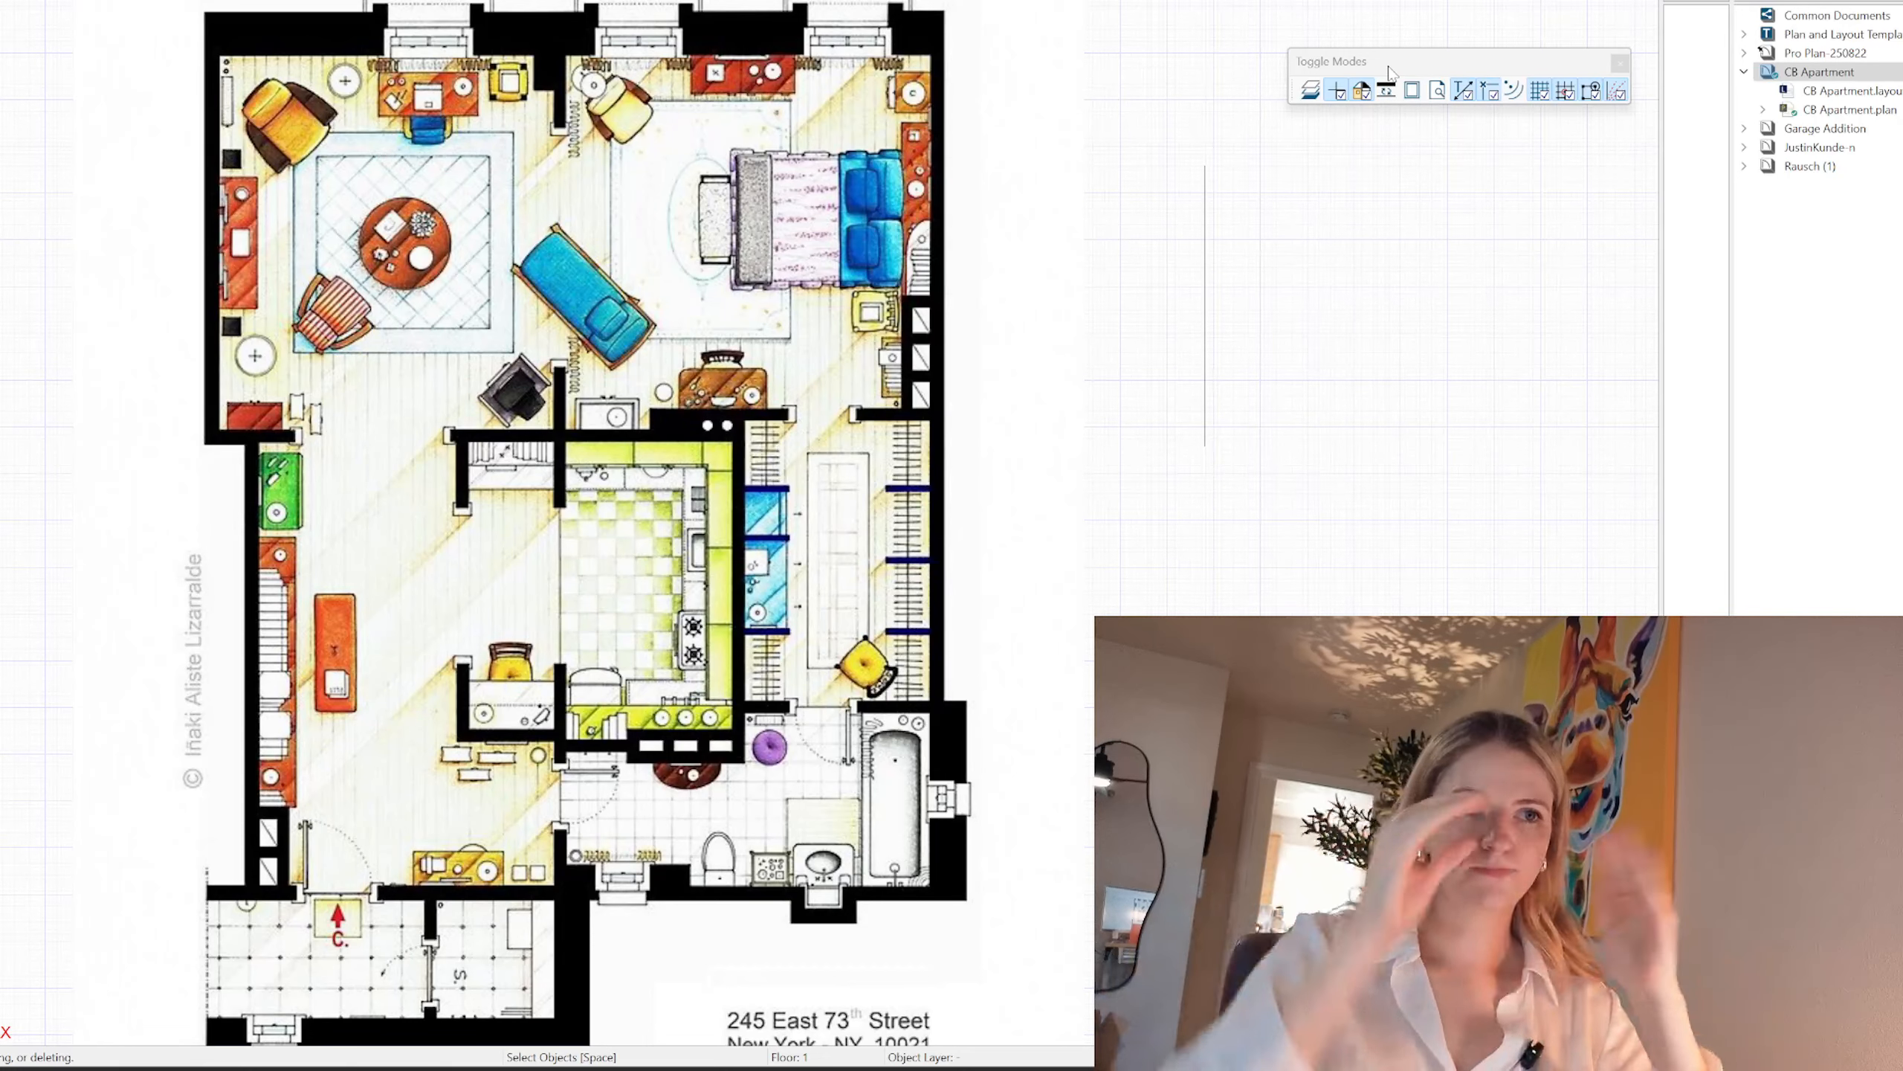
left_click(1387, 91)
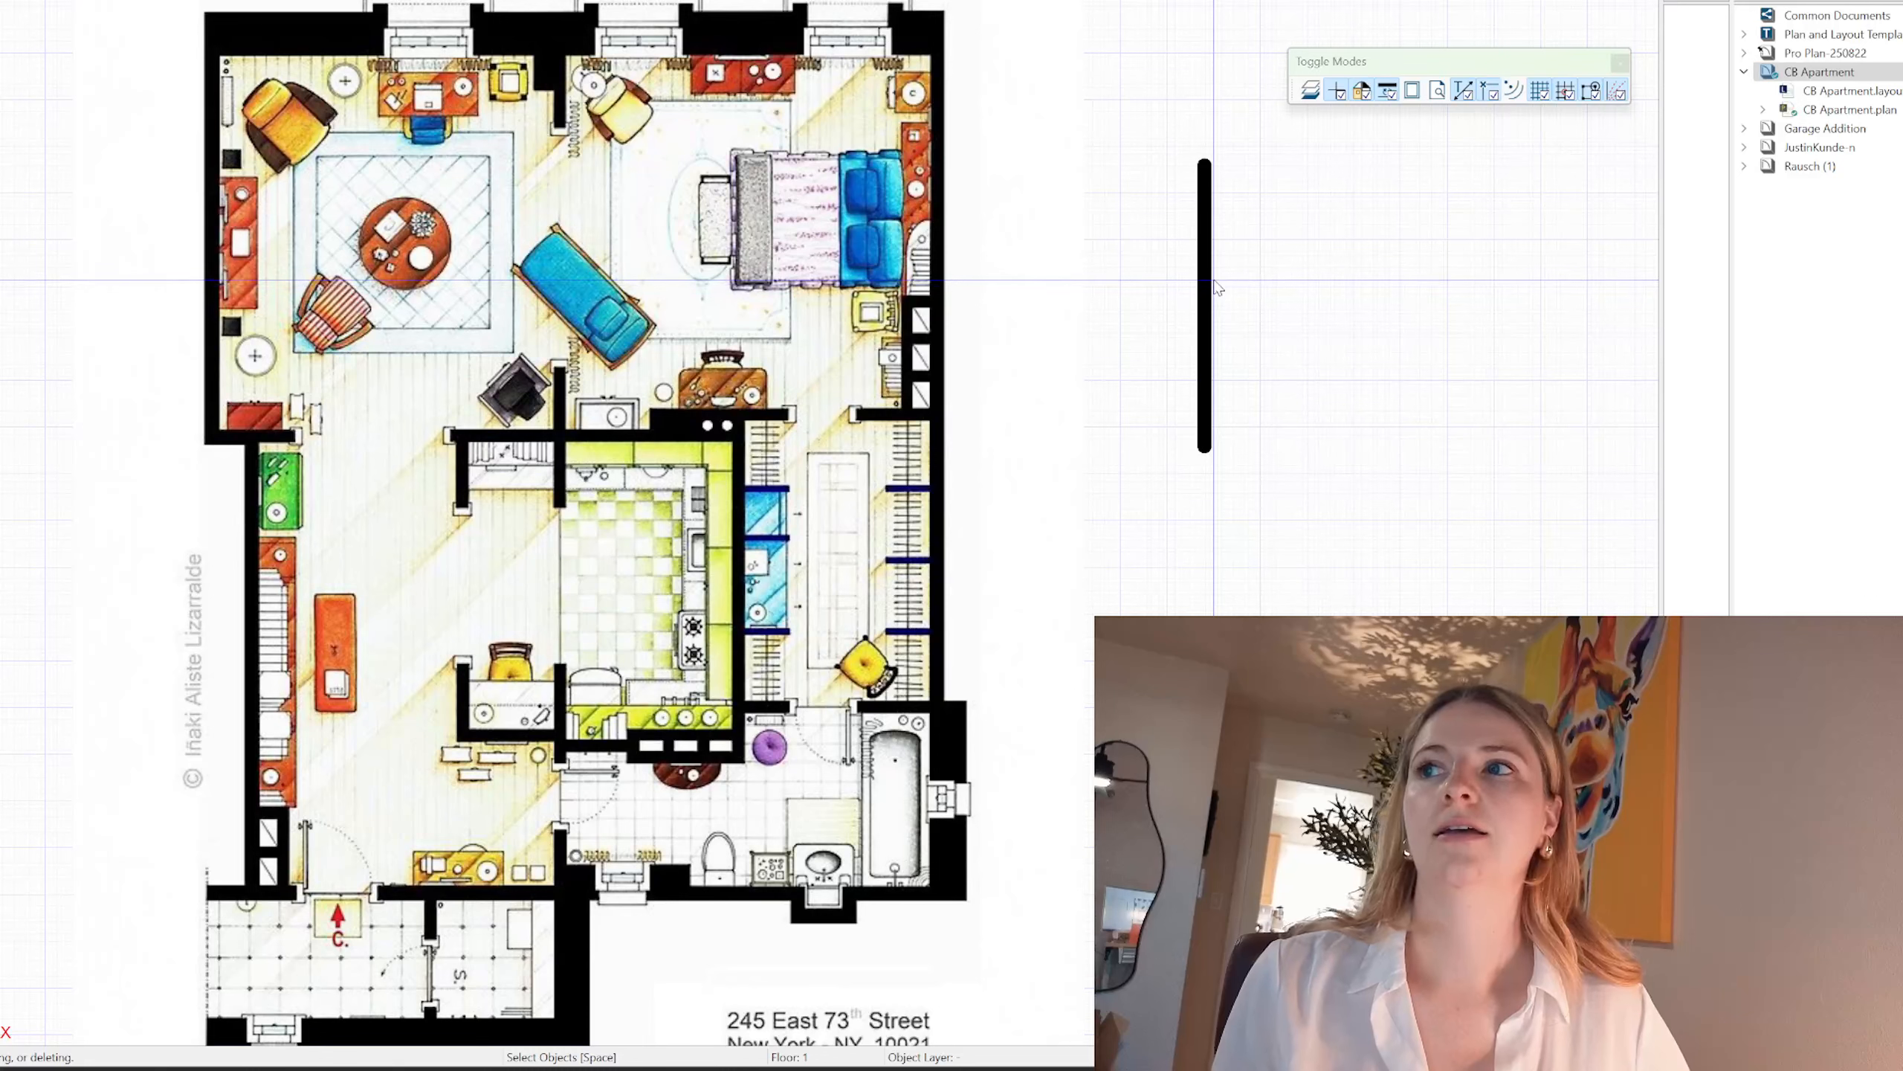
Step: Reduce the vertical CAD line's weight to 100 and deselect it
double_click(1214, 289)
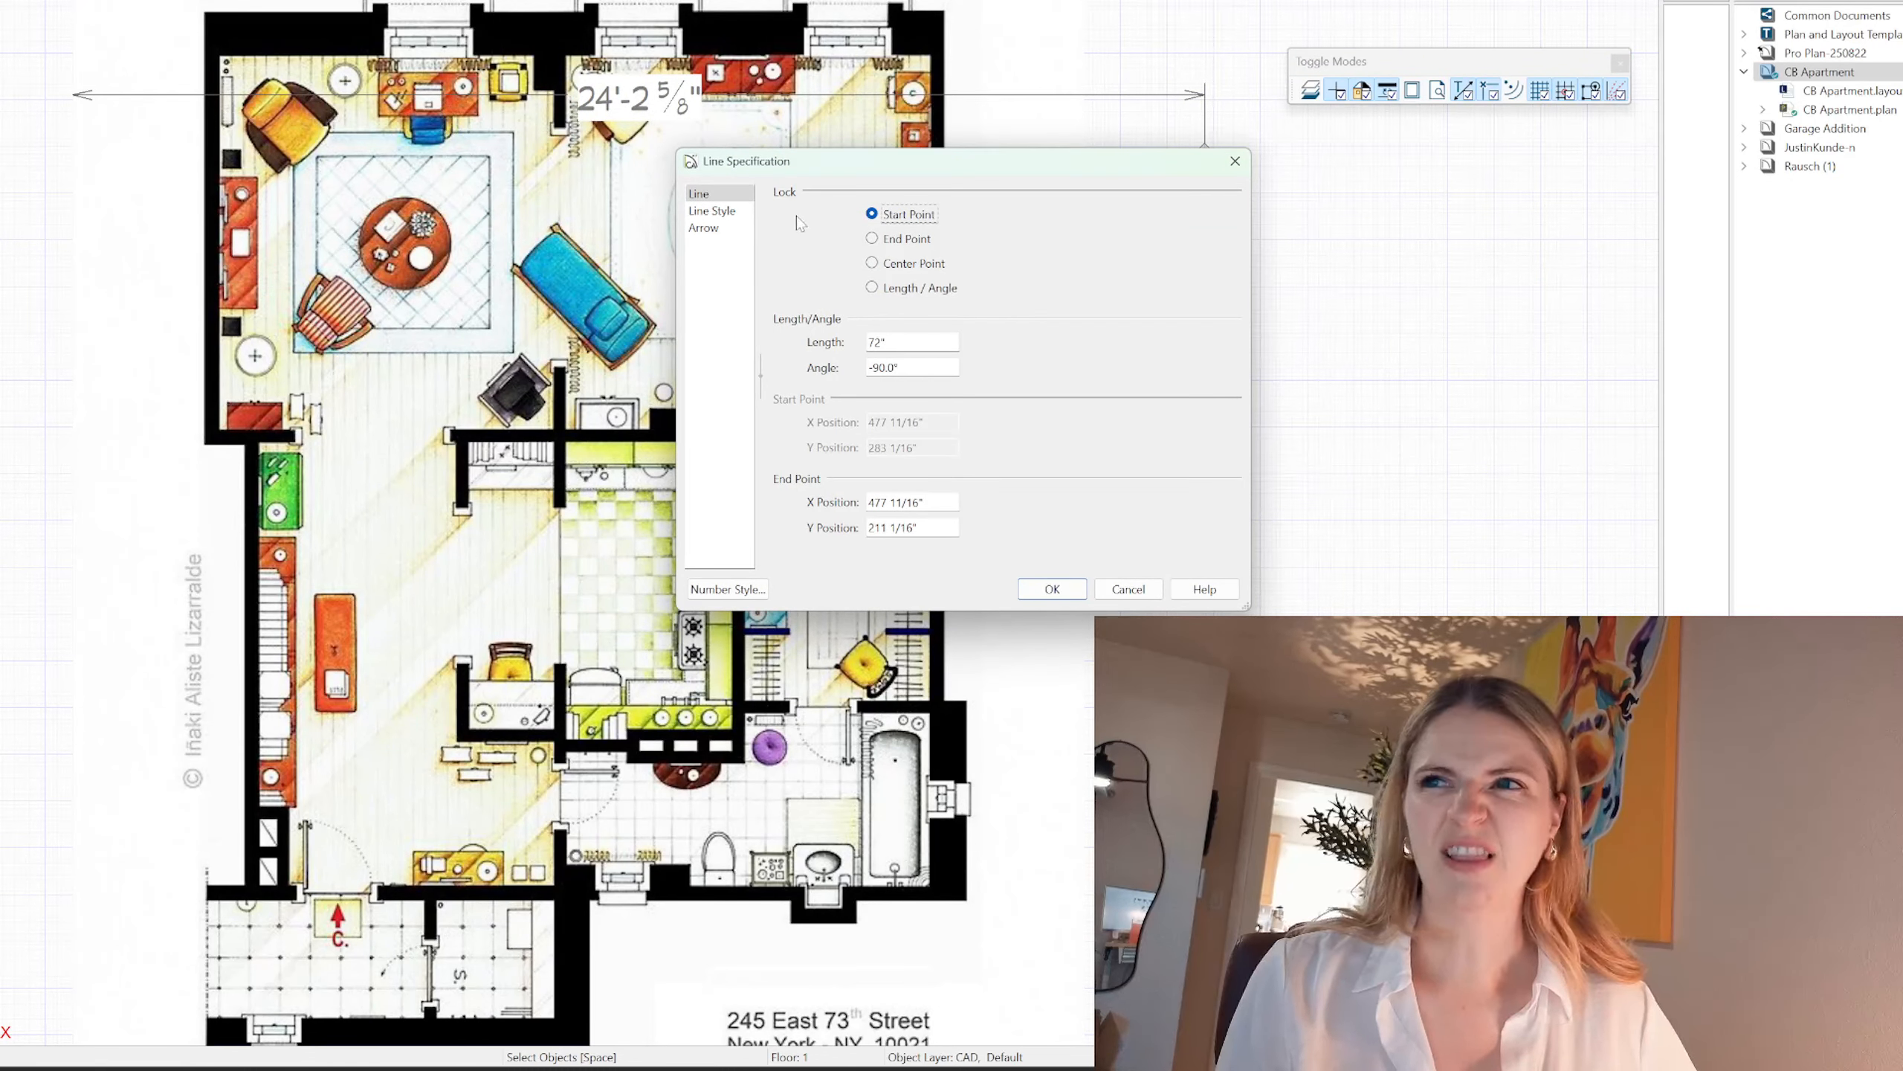
left_click(712, 210)
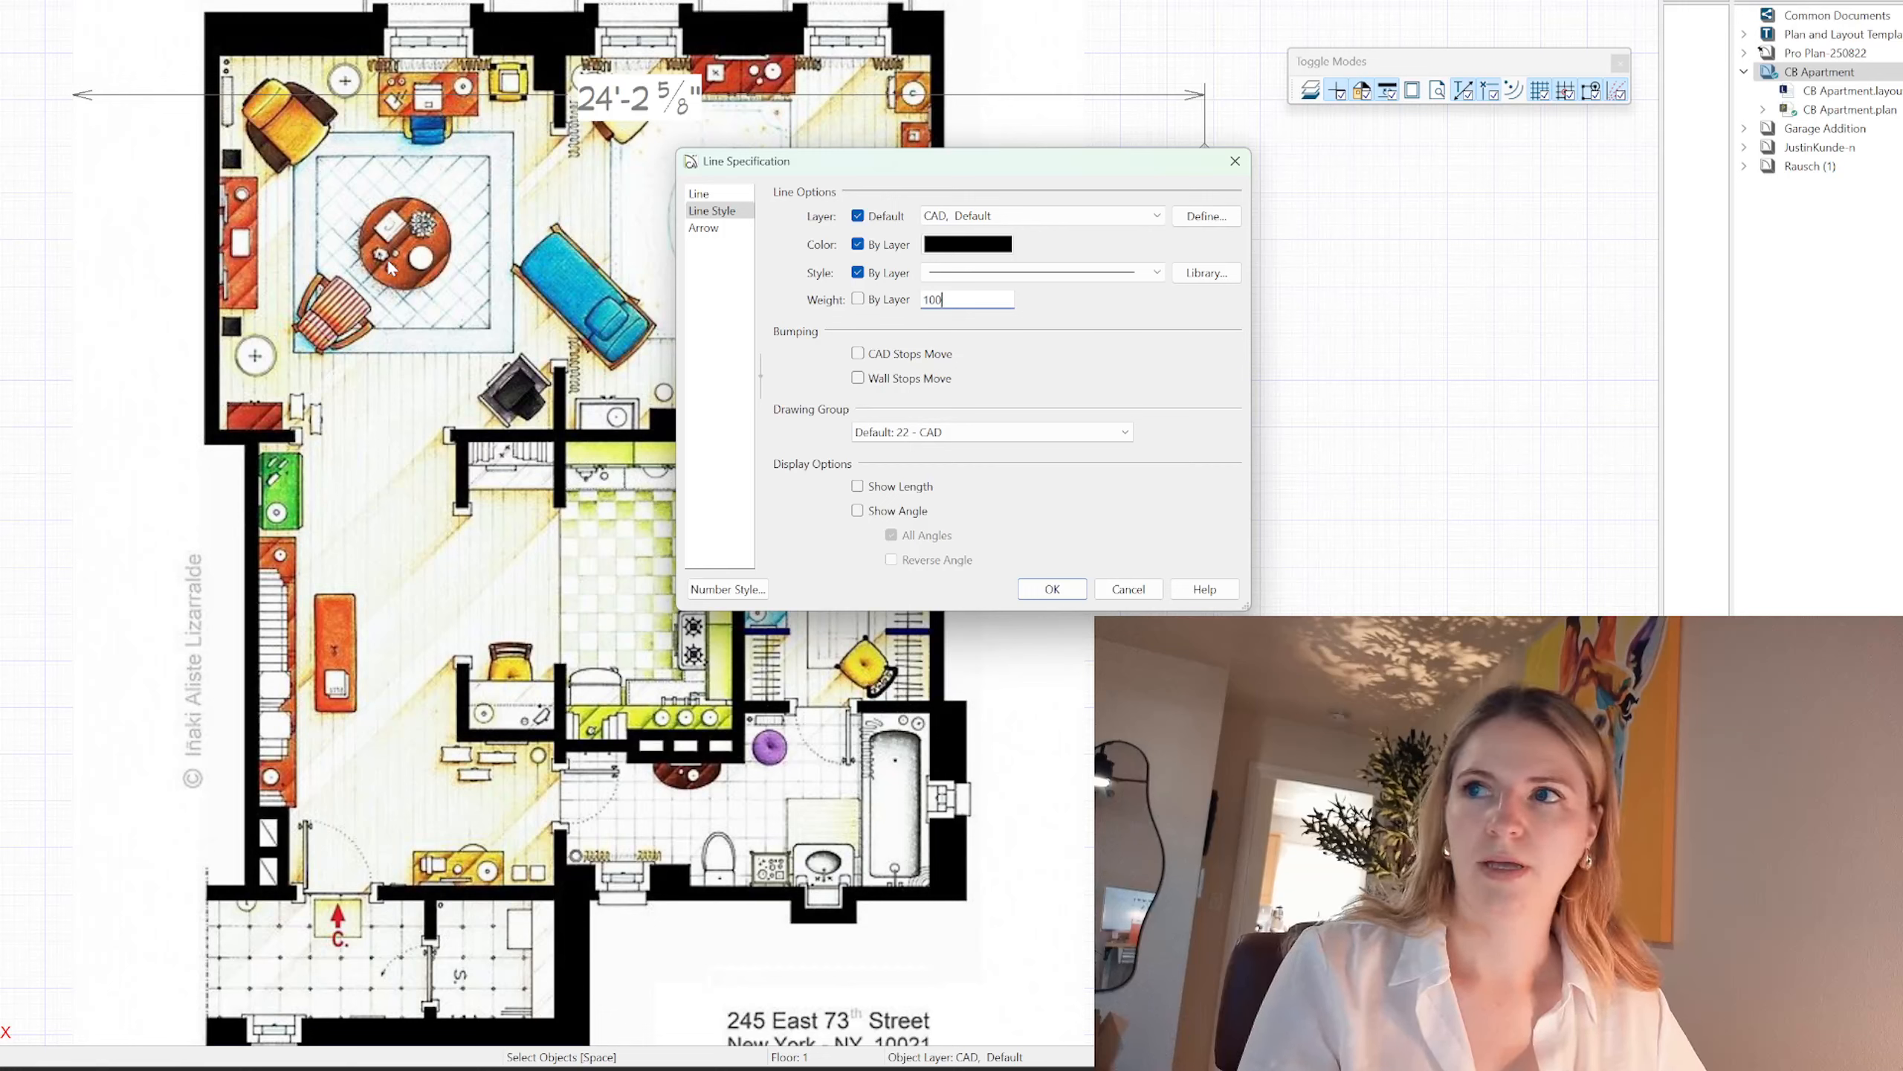
key("Return")
left_click(1079, 385)
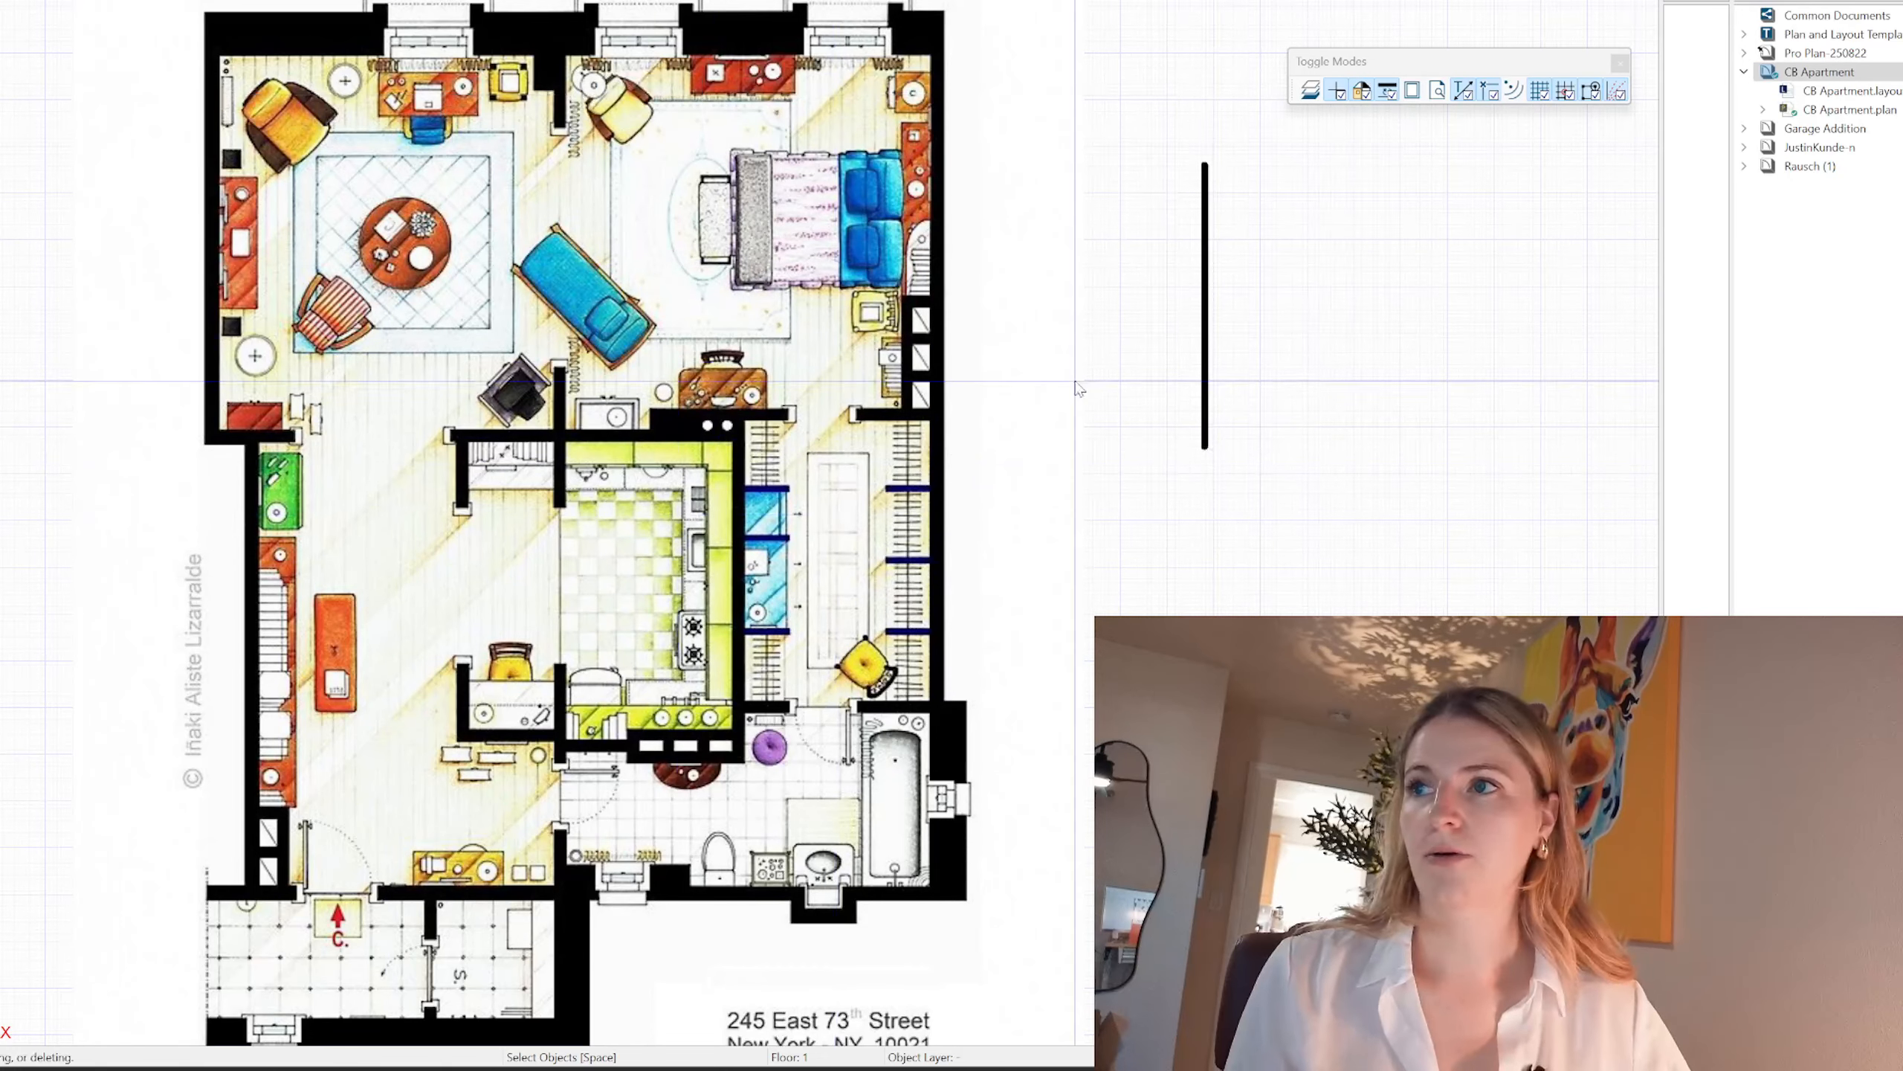
Step: Move the vertical 72" line point to point so its lower end sits at the wall corner by the foot of the bathtub
left_click(1207, 178)
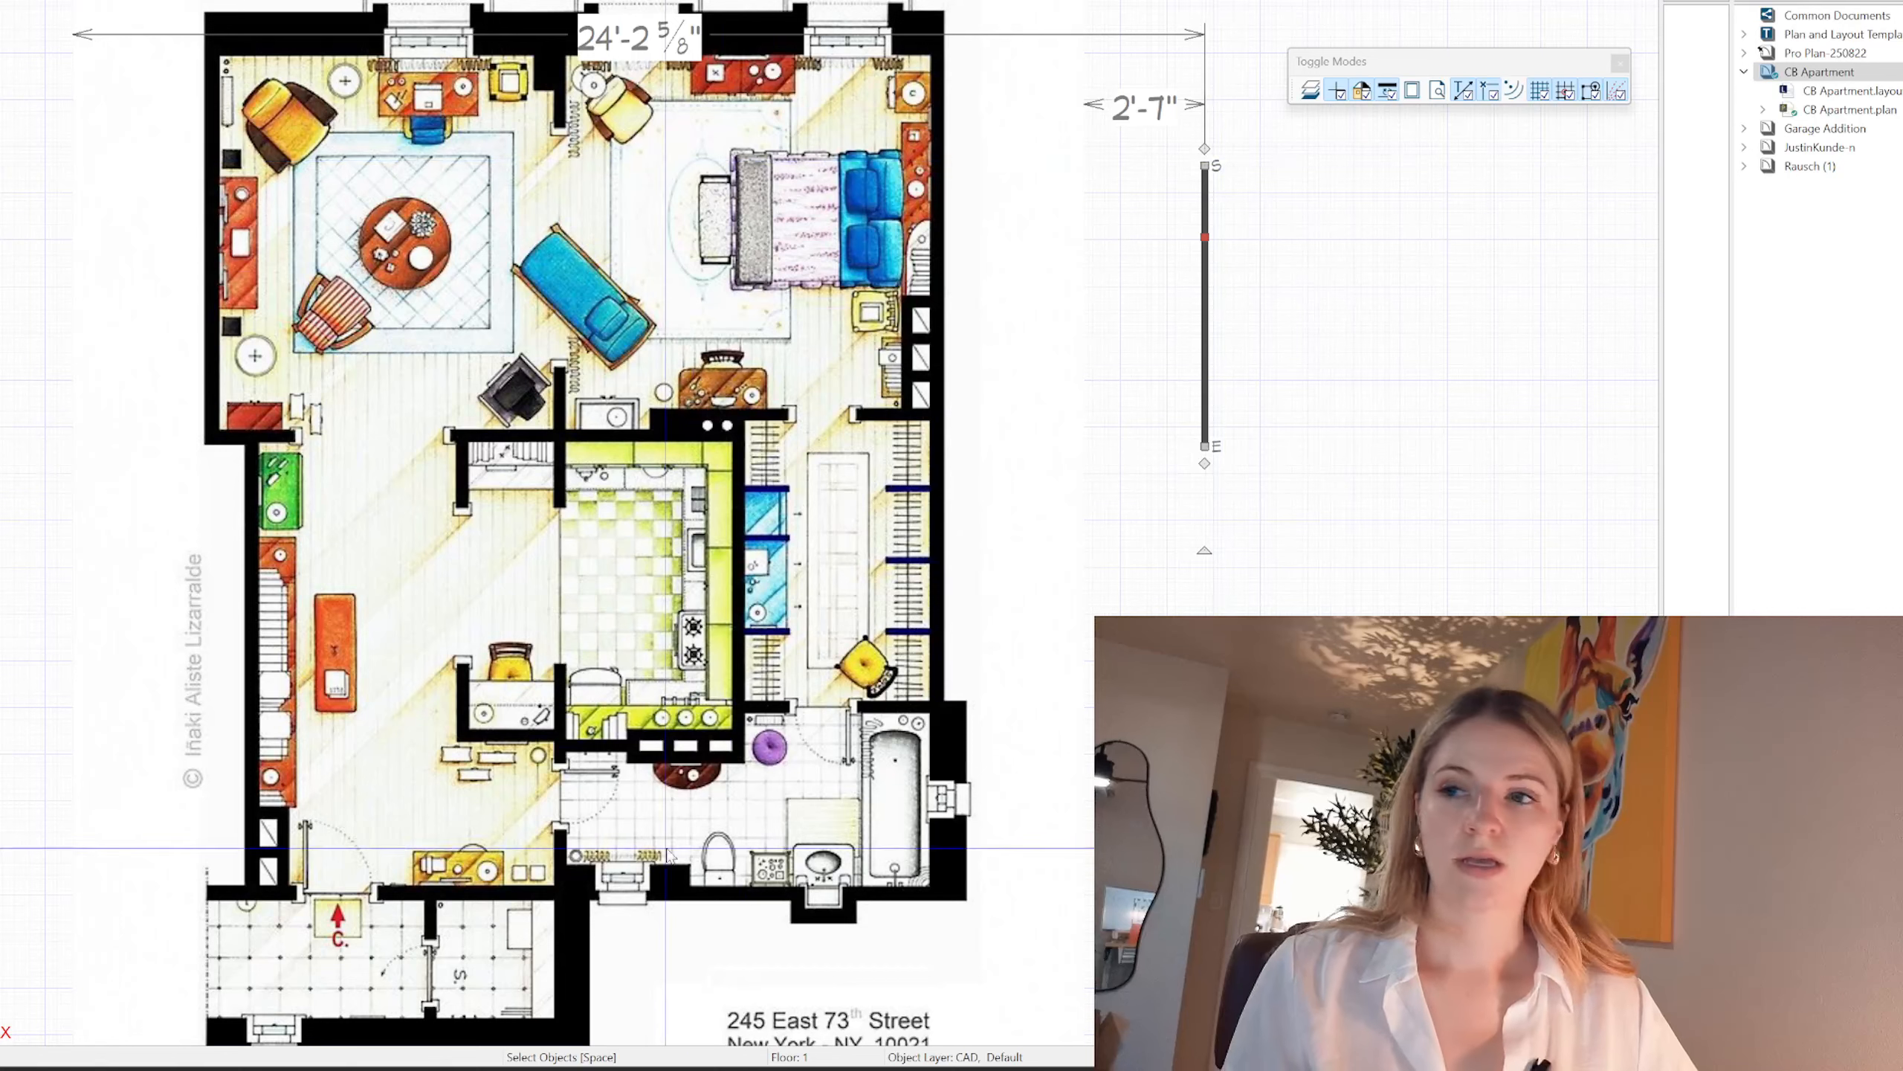
left_click(840, 530)
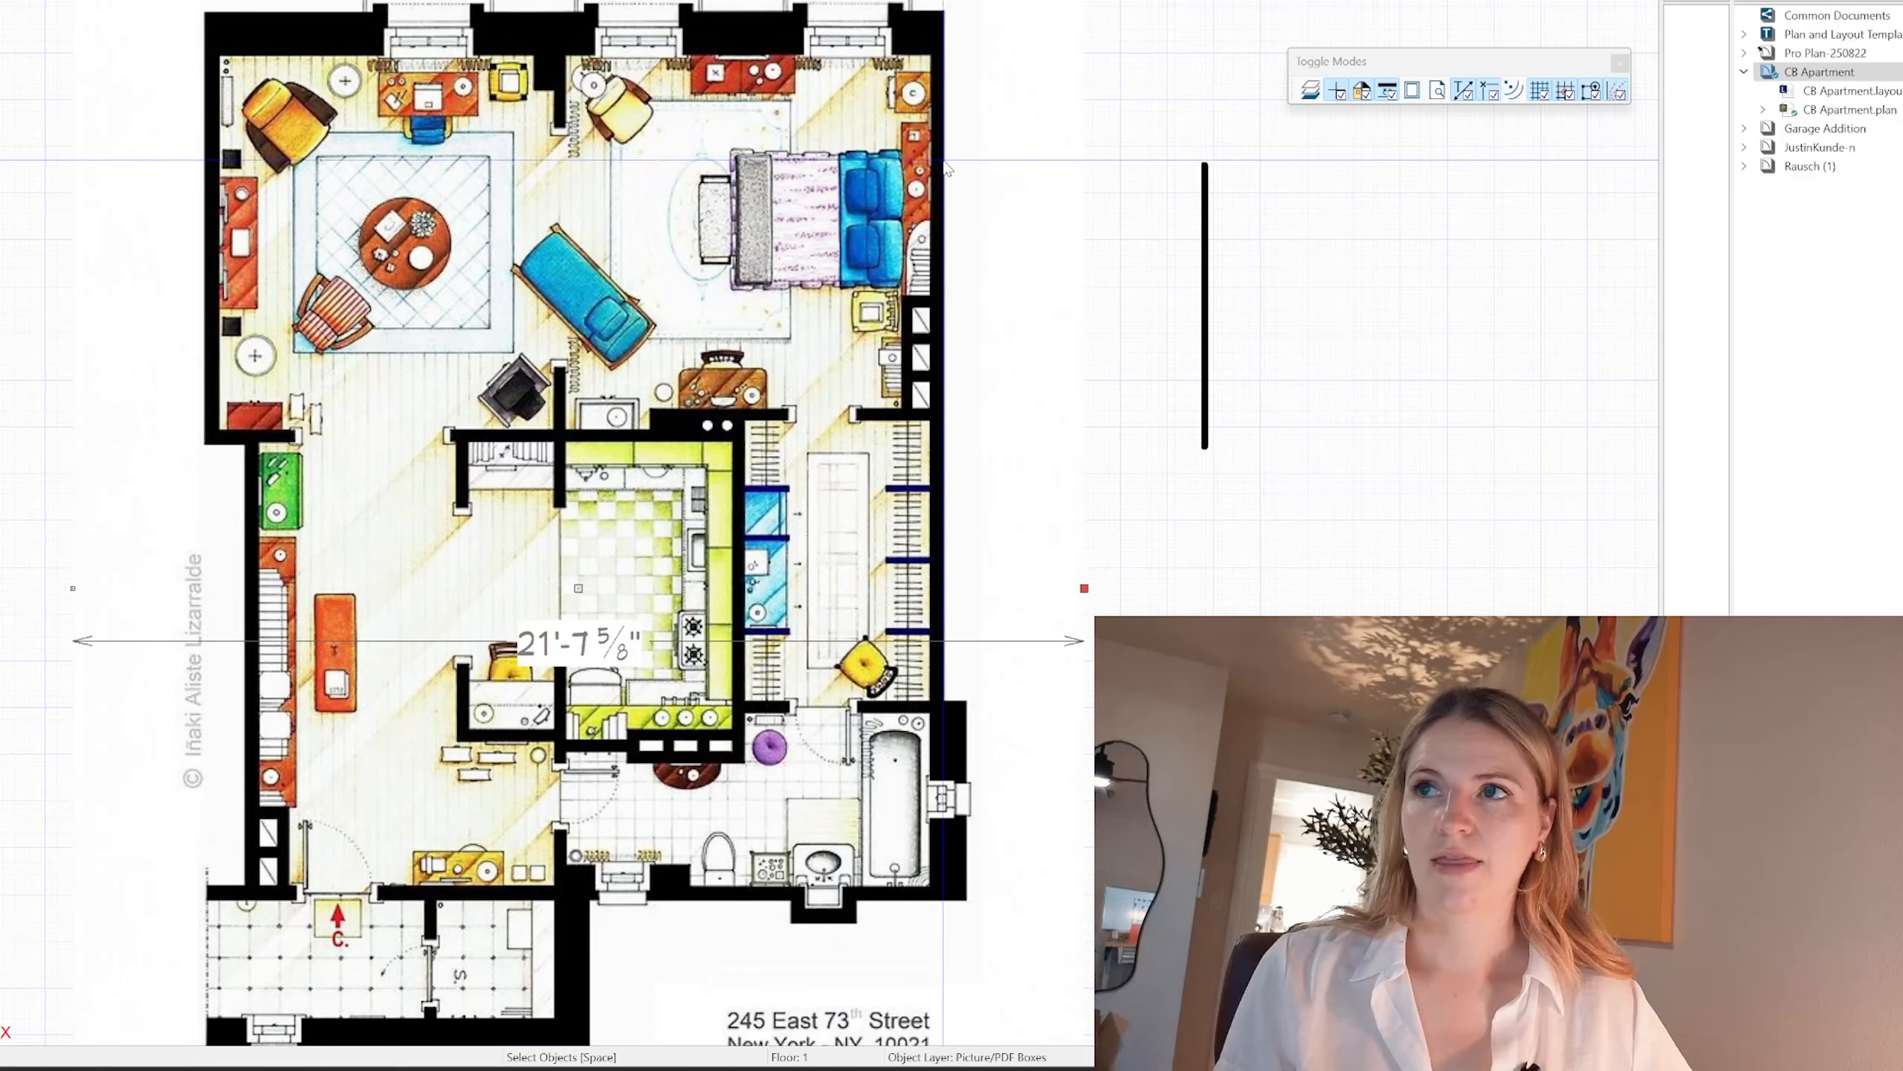
scroll(952, 209, "down", 2)
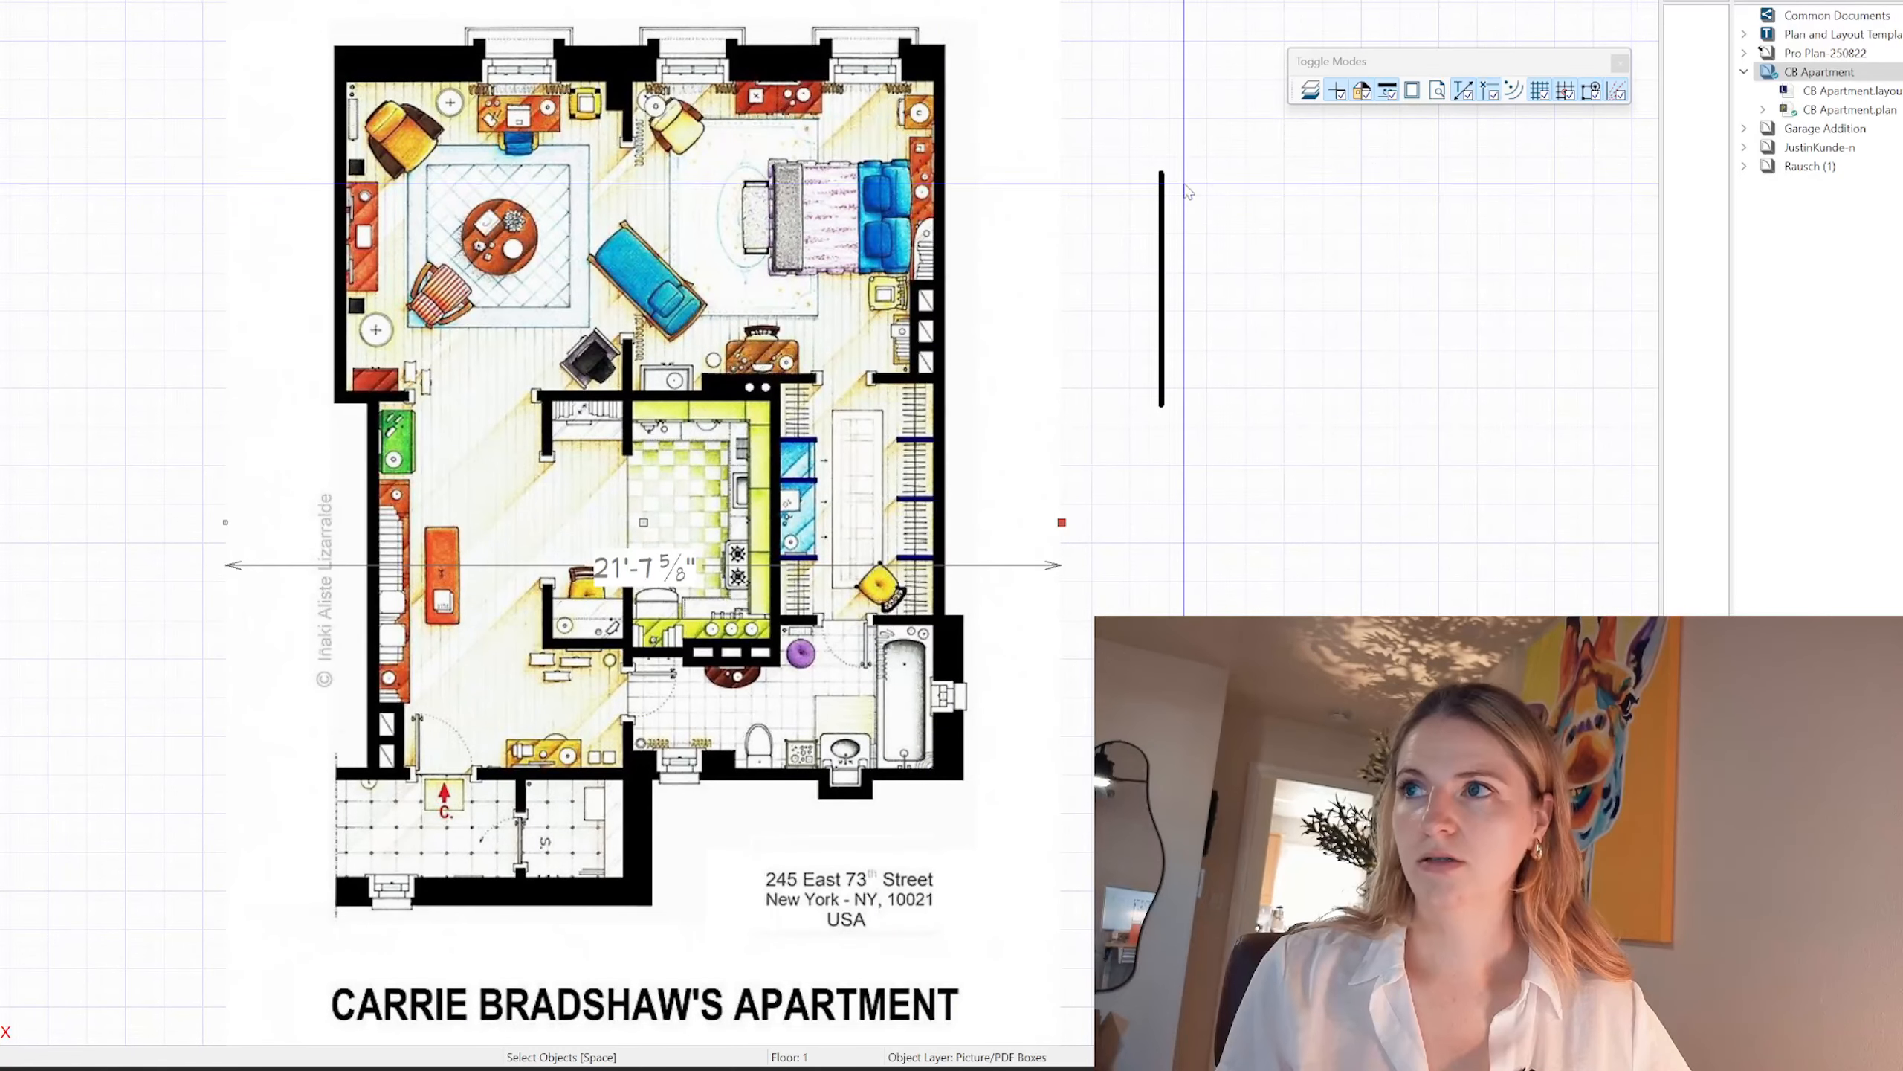
left_click(1162, 249)
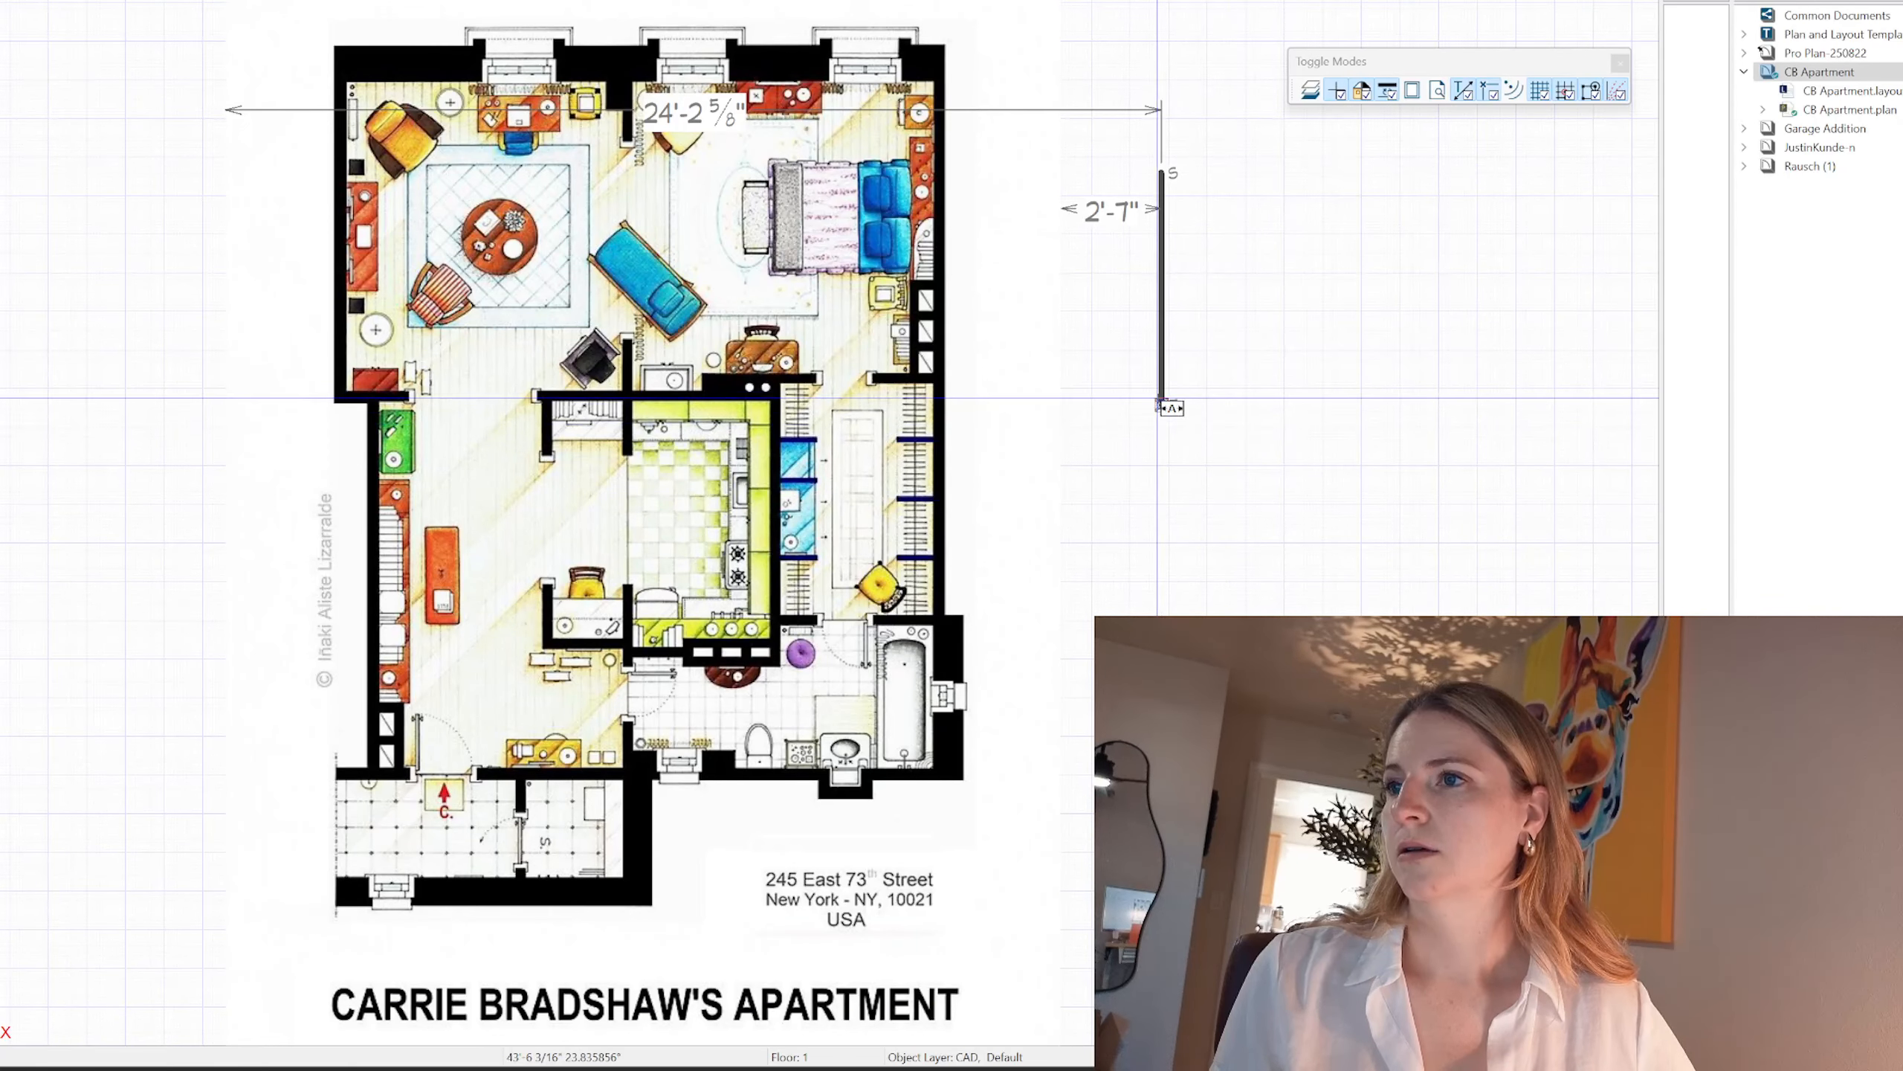
left_click(1162, 405)
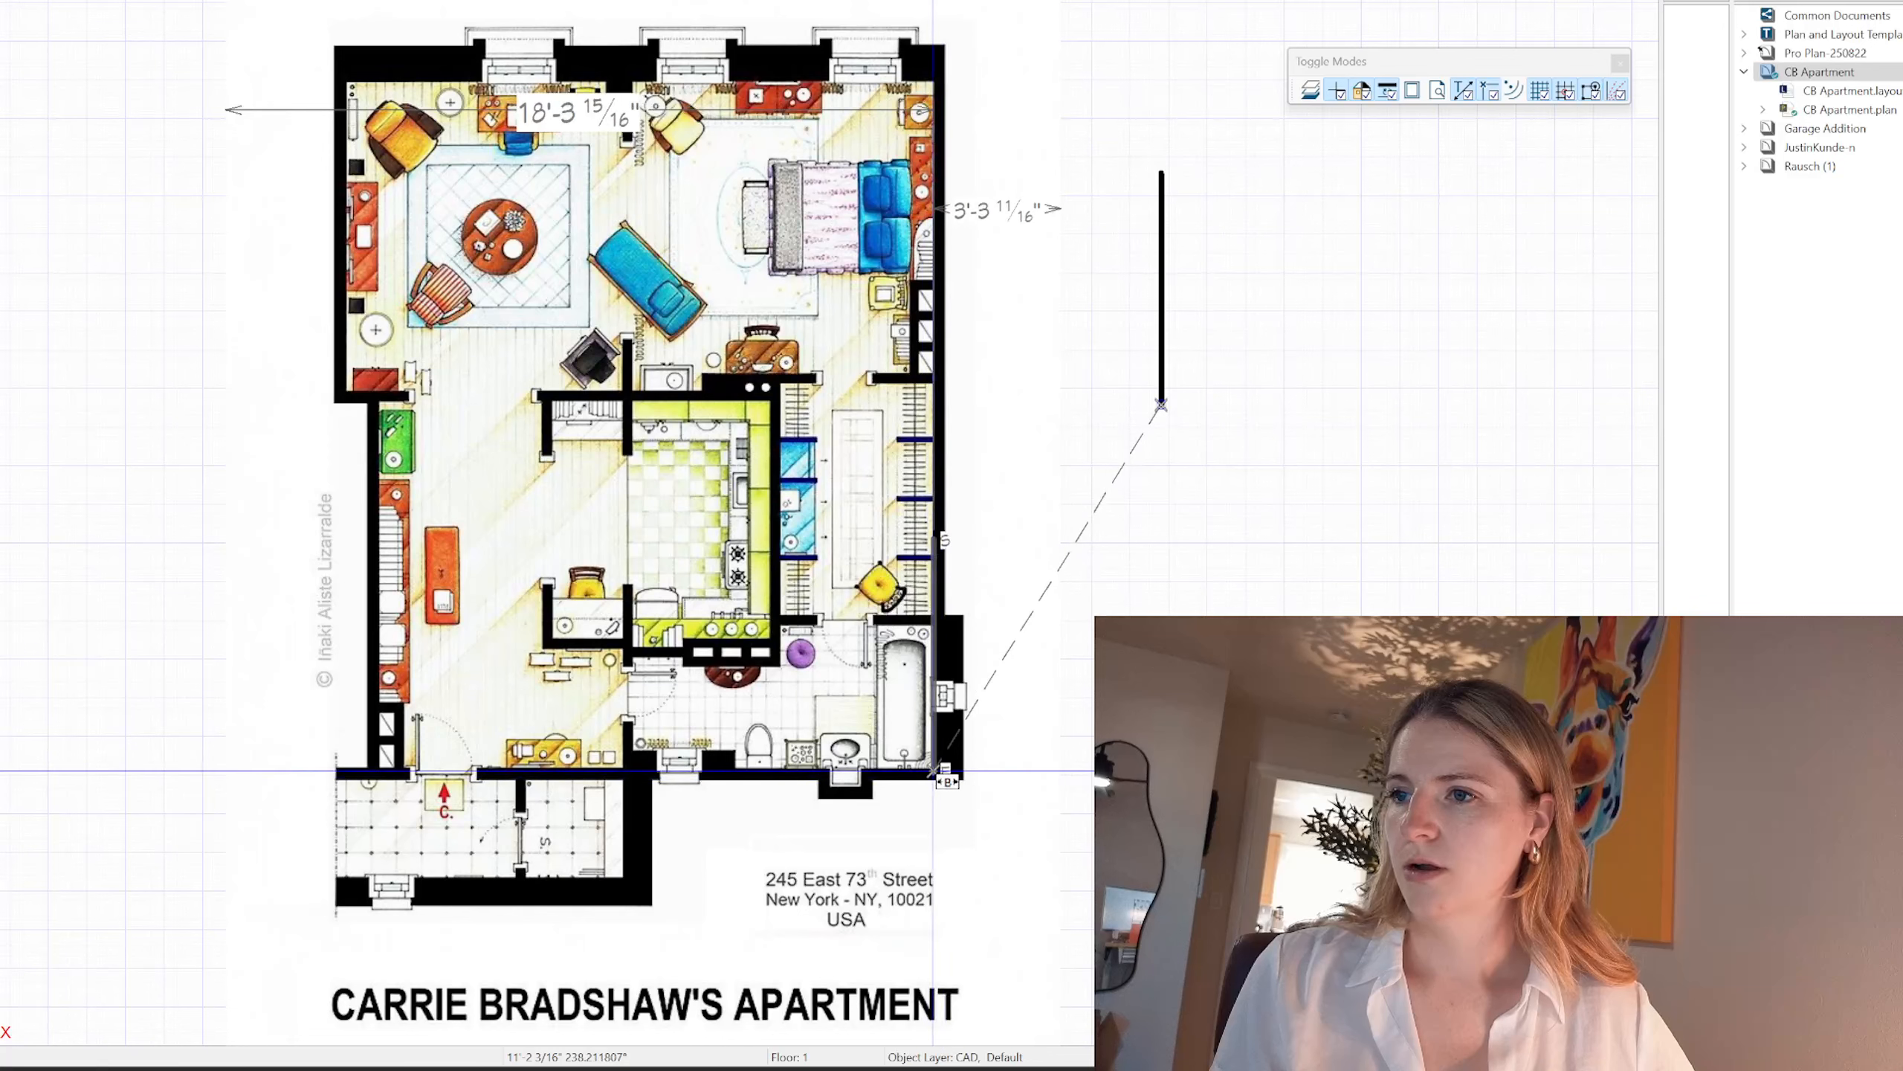
left_click(934, 780)
left_click(1008, 315)
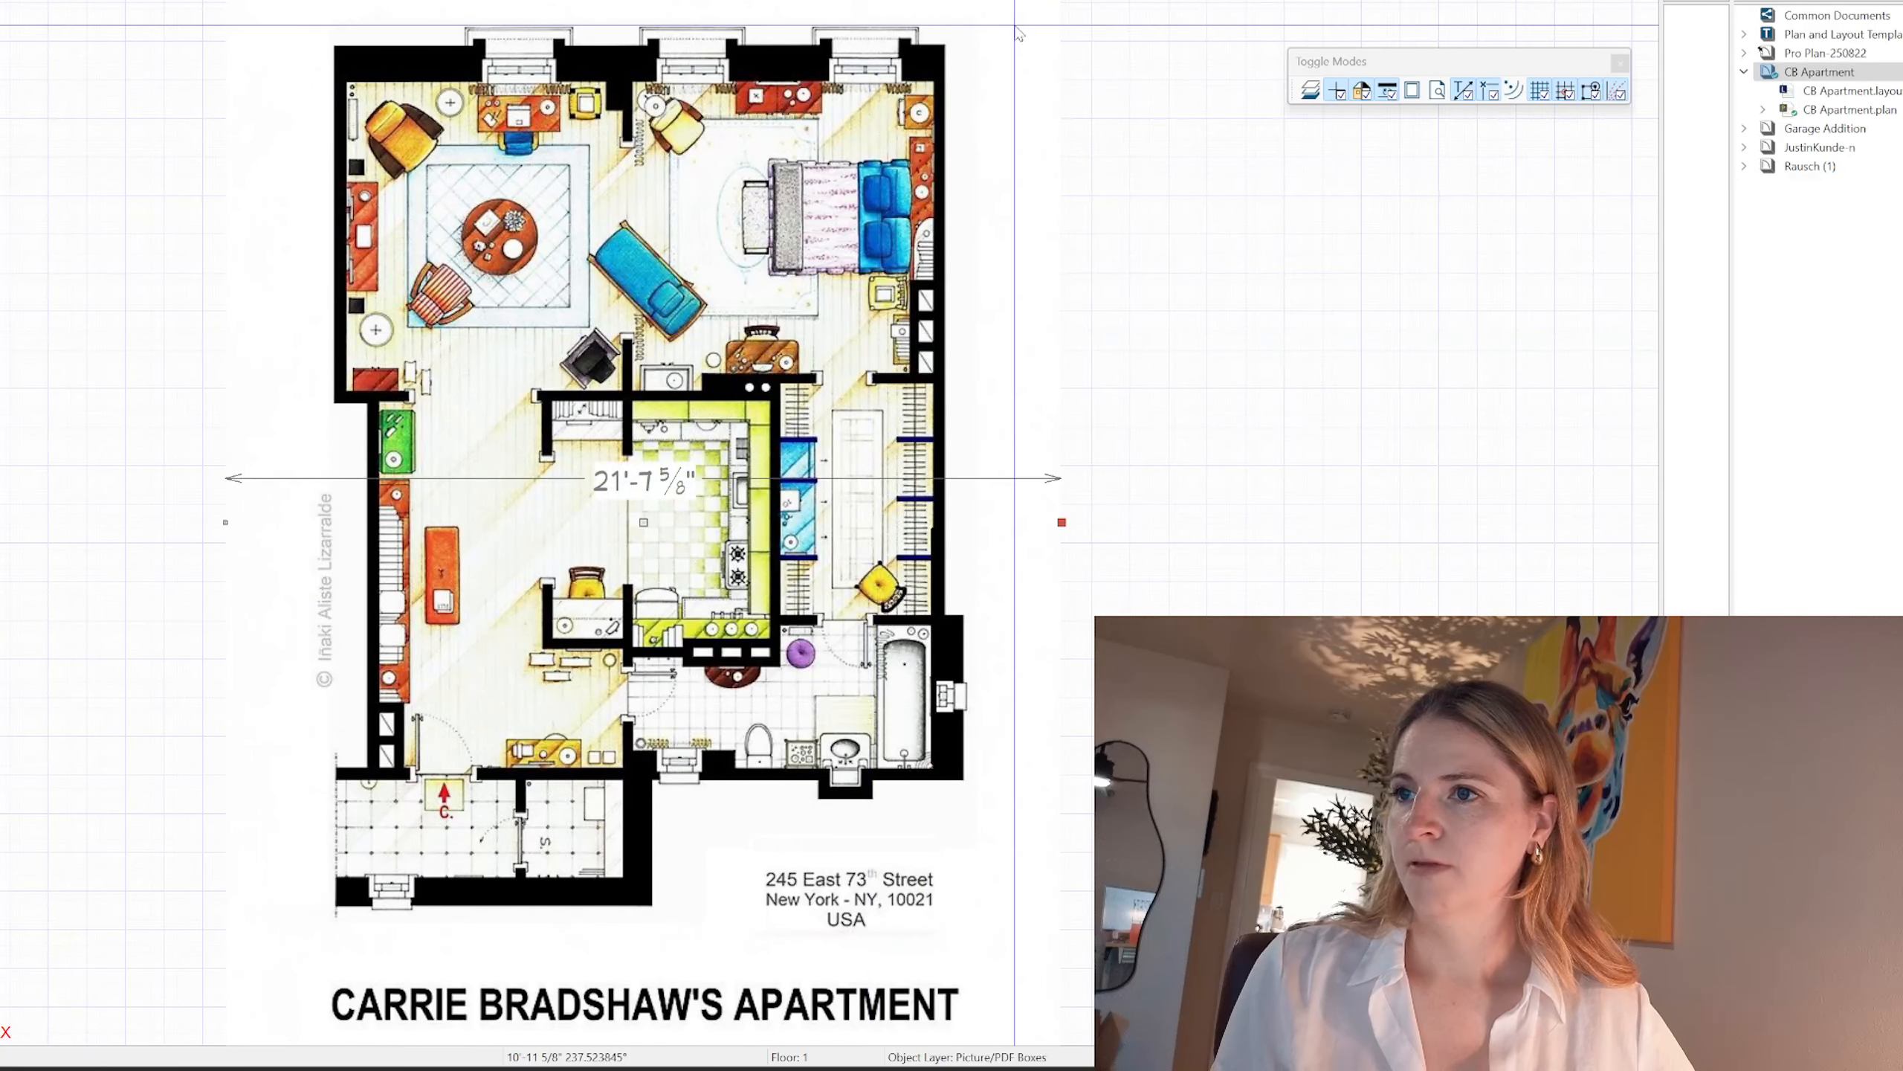
Step: Change the 72" line's color to pink, #FF0080, in its line style
left_click(934, 671)
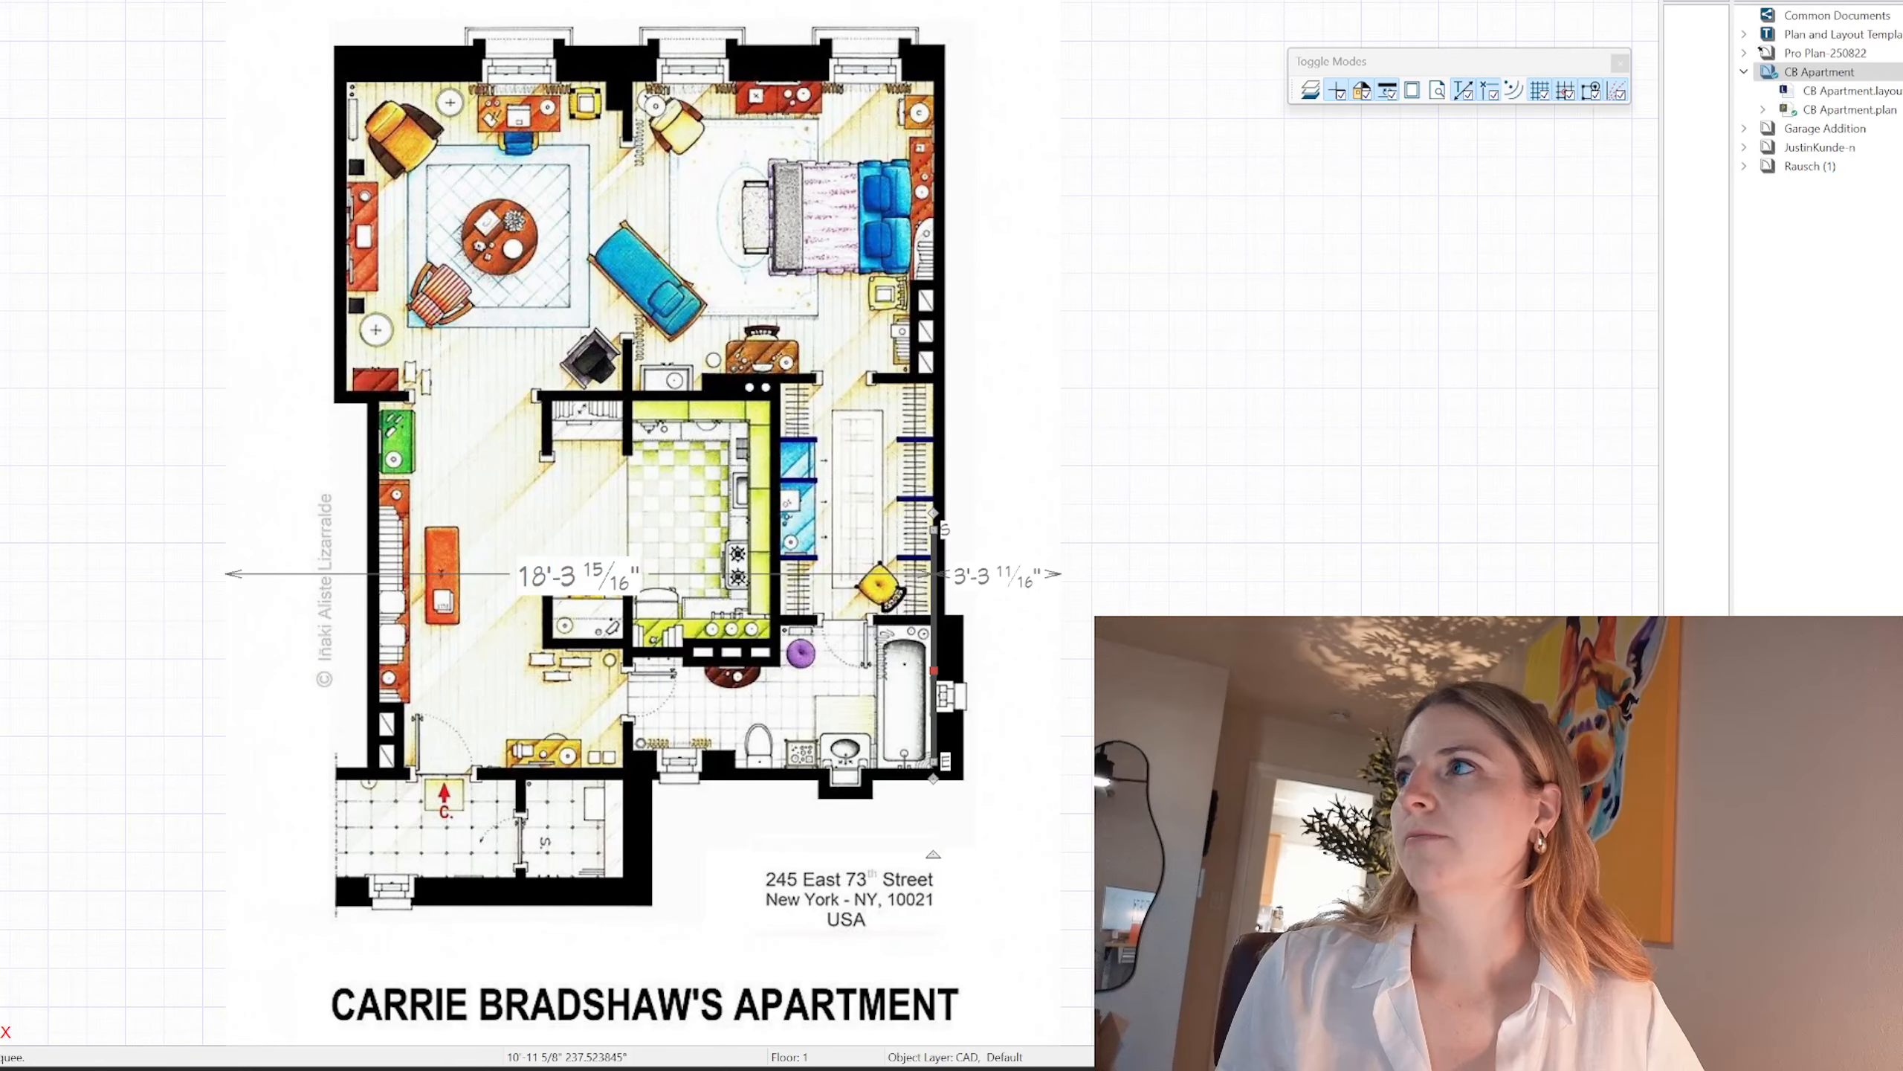
key("ctrl+e")
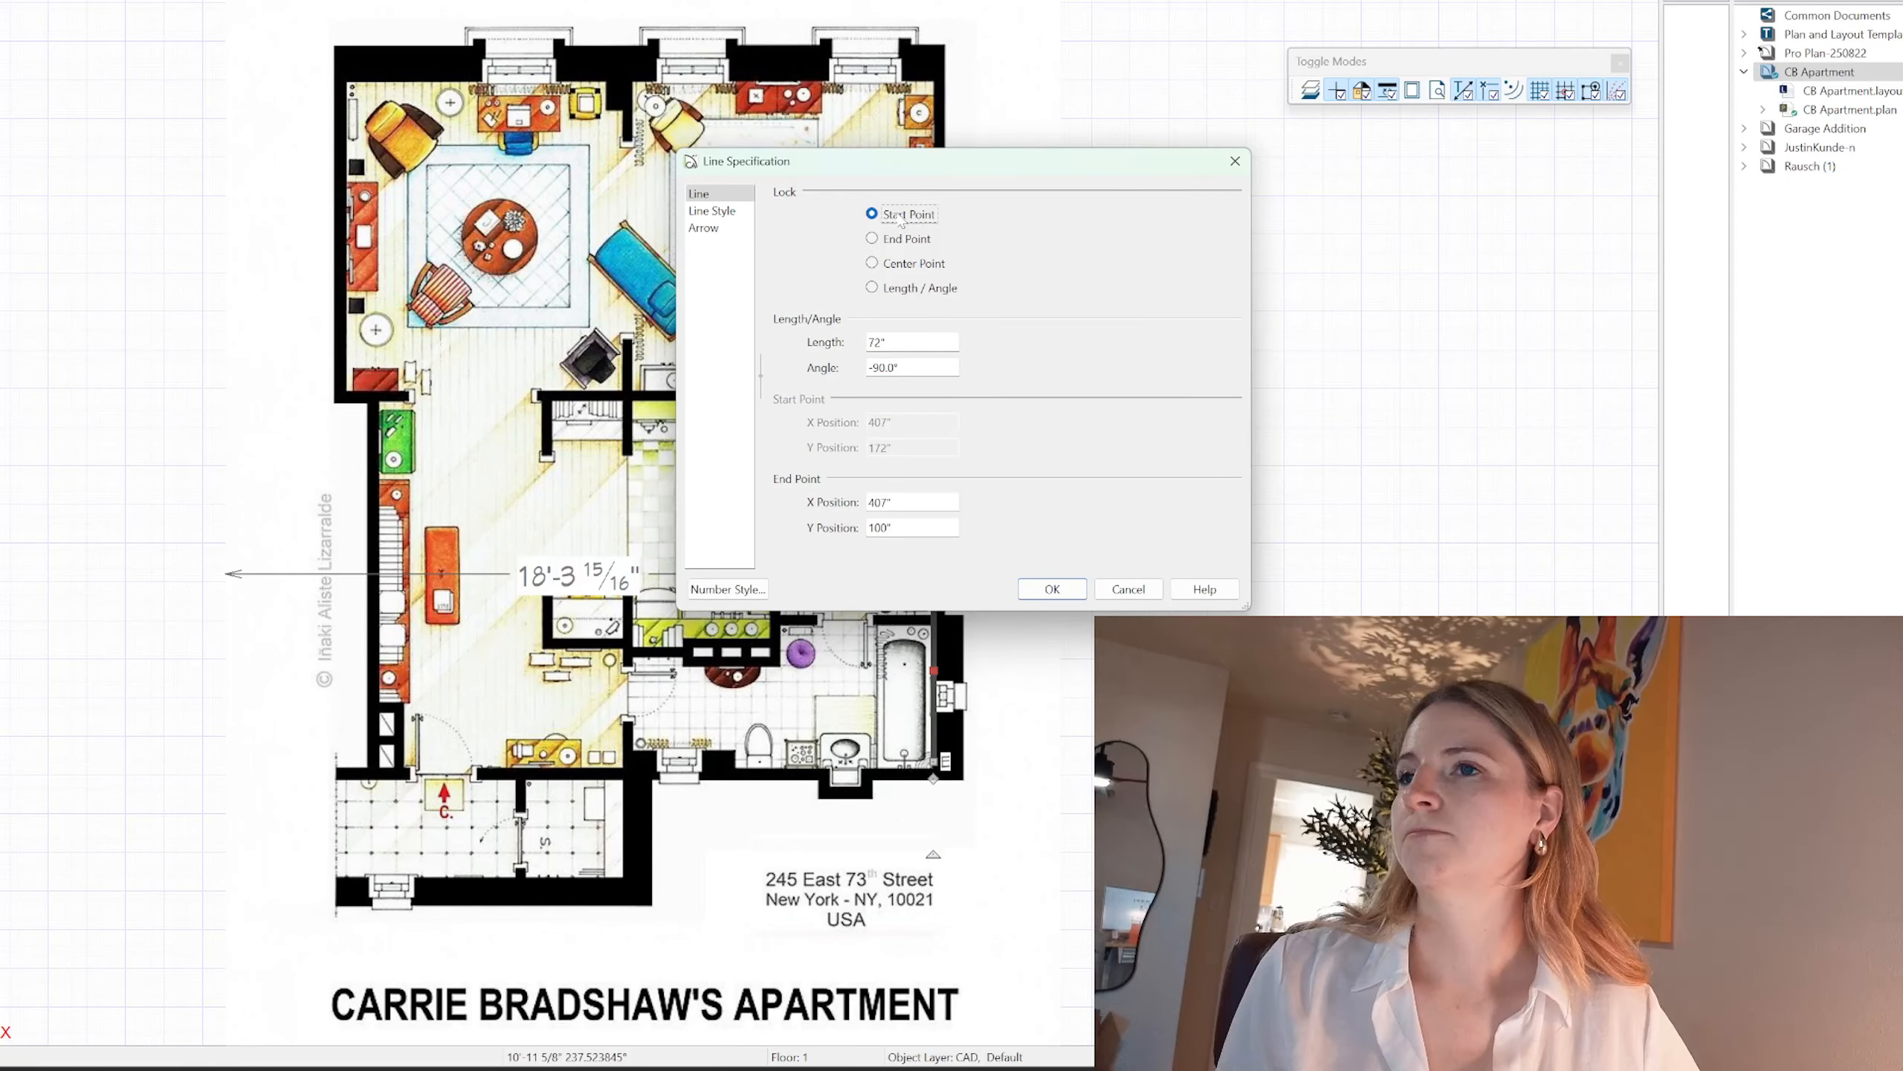
left_click(733, 229)
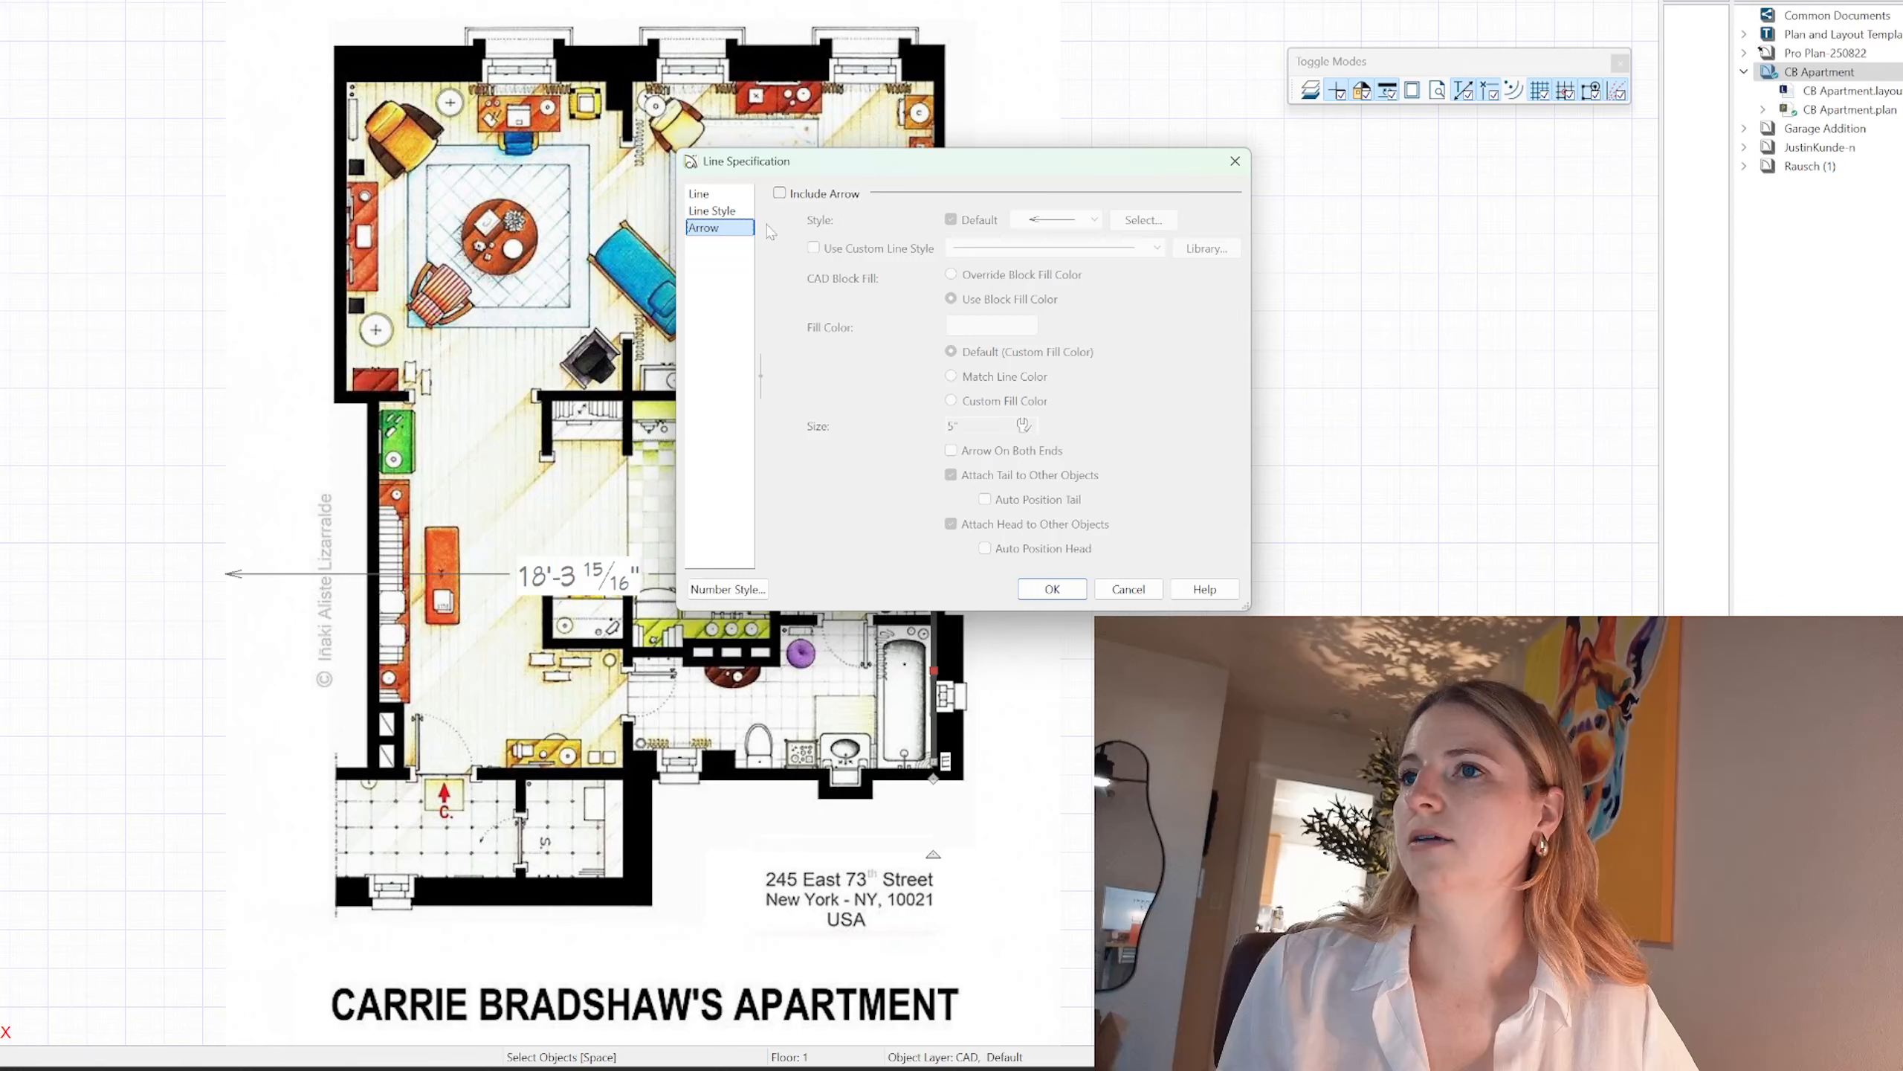
left_click(751, 212)
left_click(976, 244)
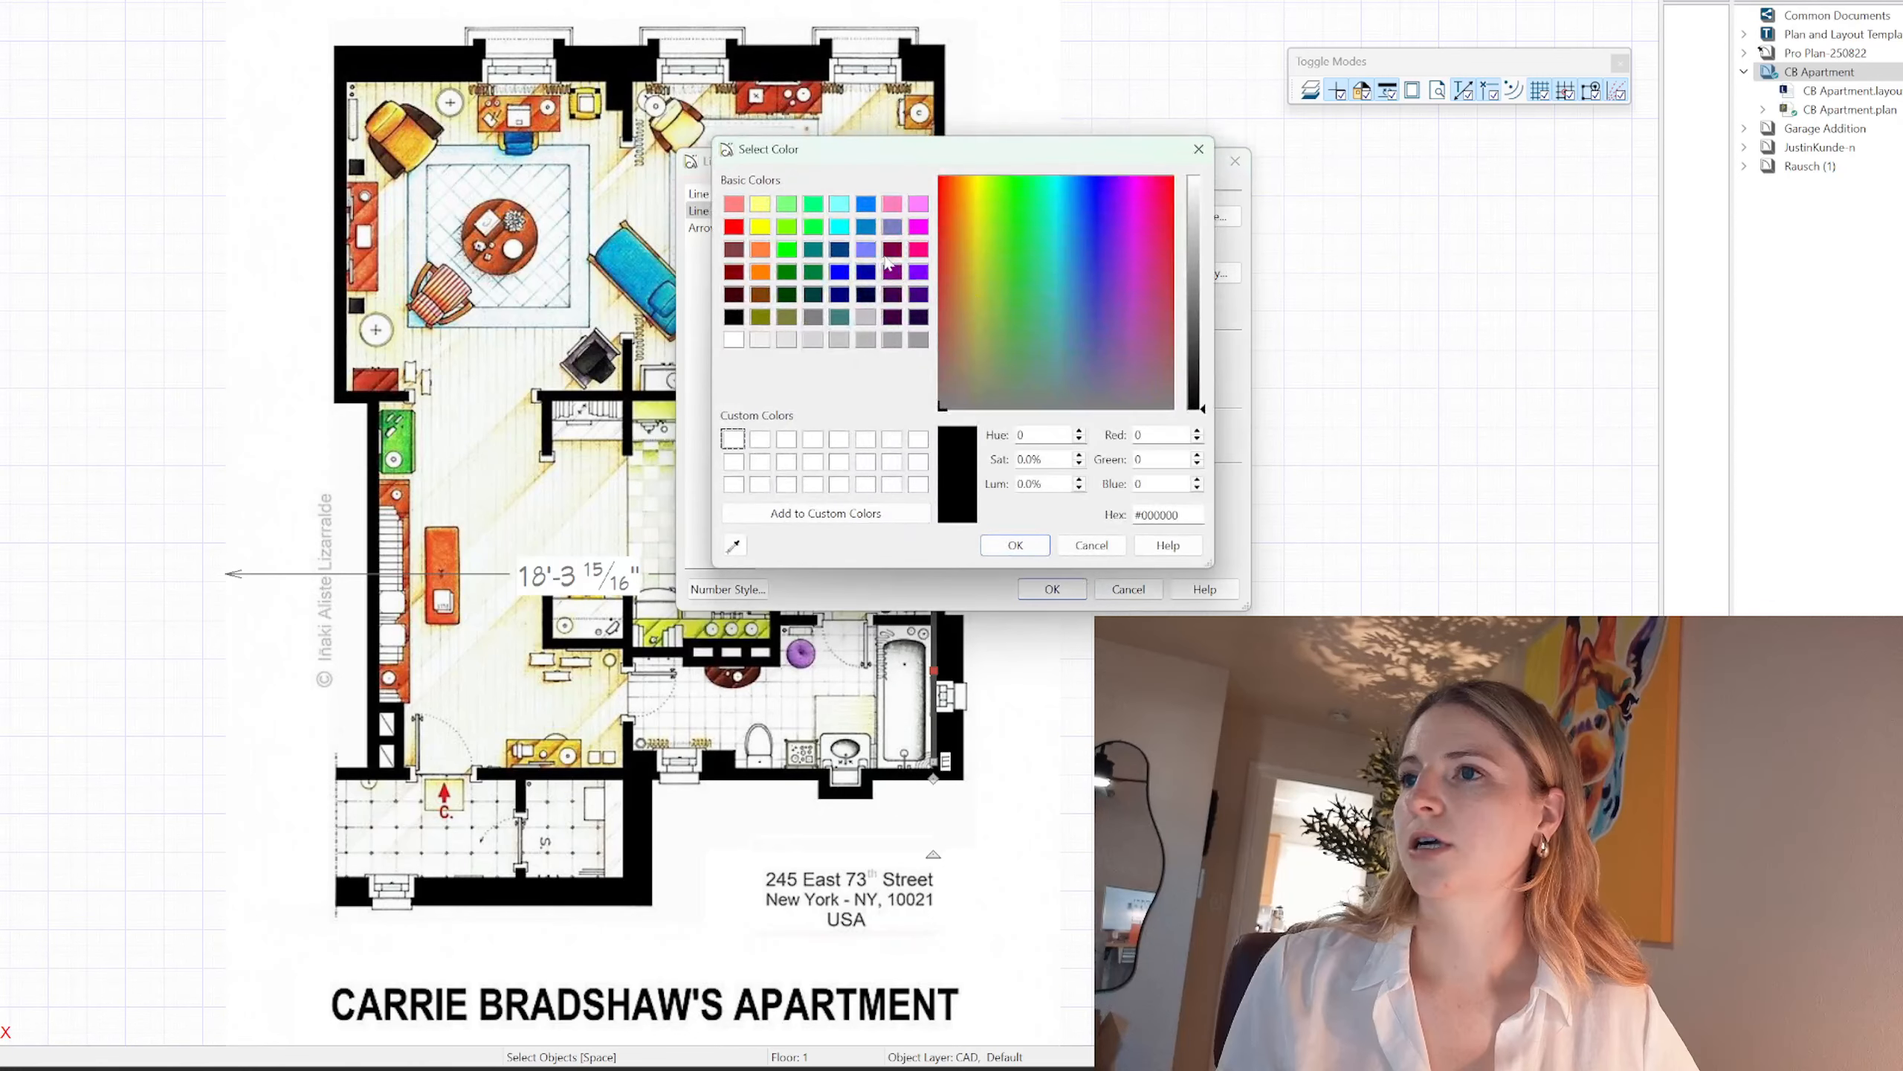
left_click(920, 250)
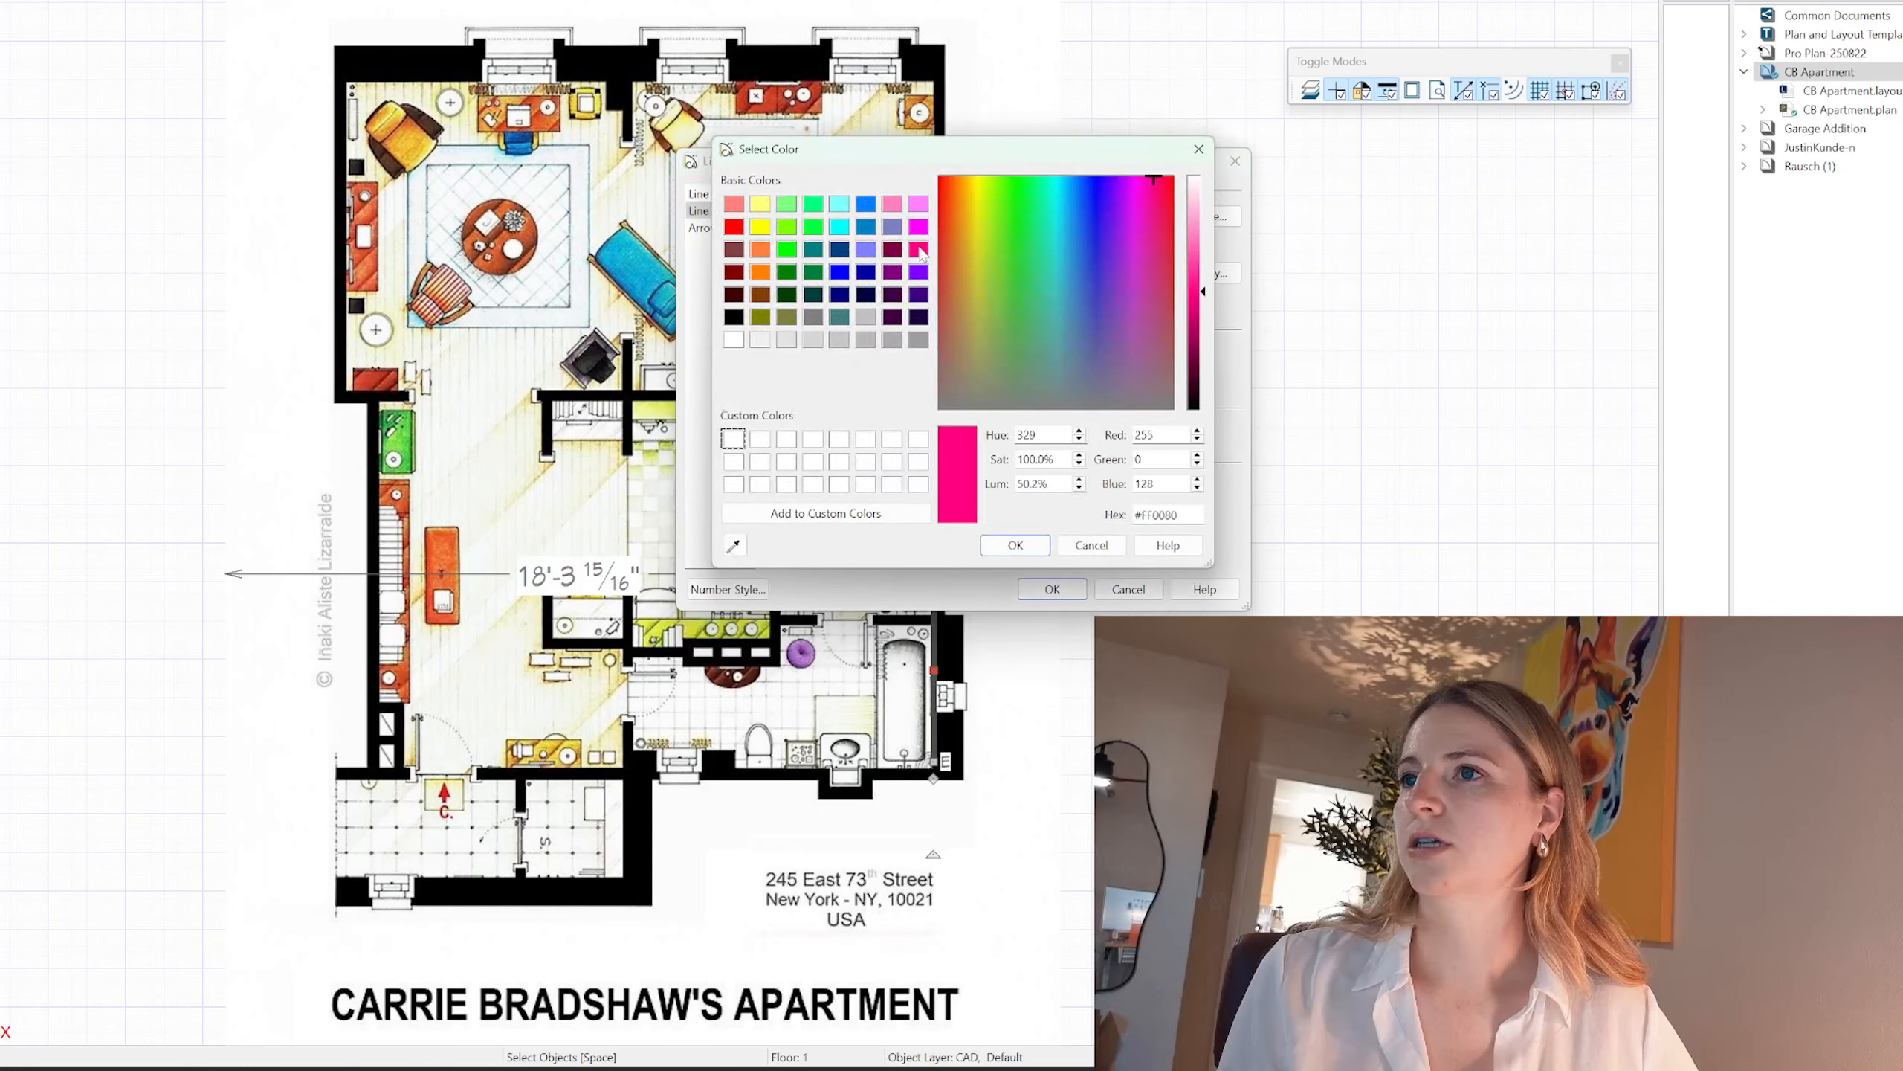
left_click(1014, 544)
left_click(1029, 587)
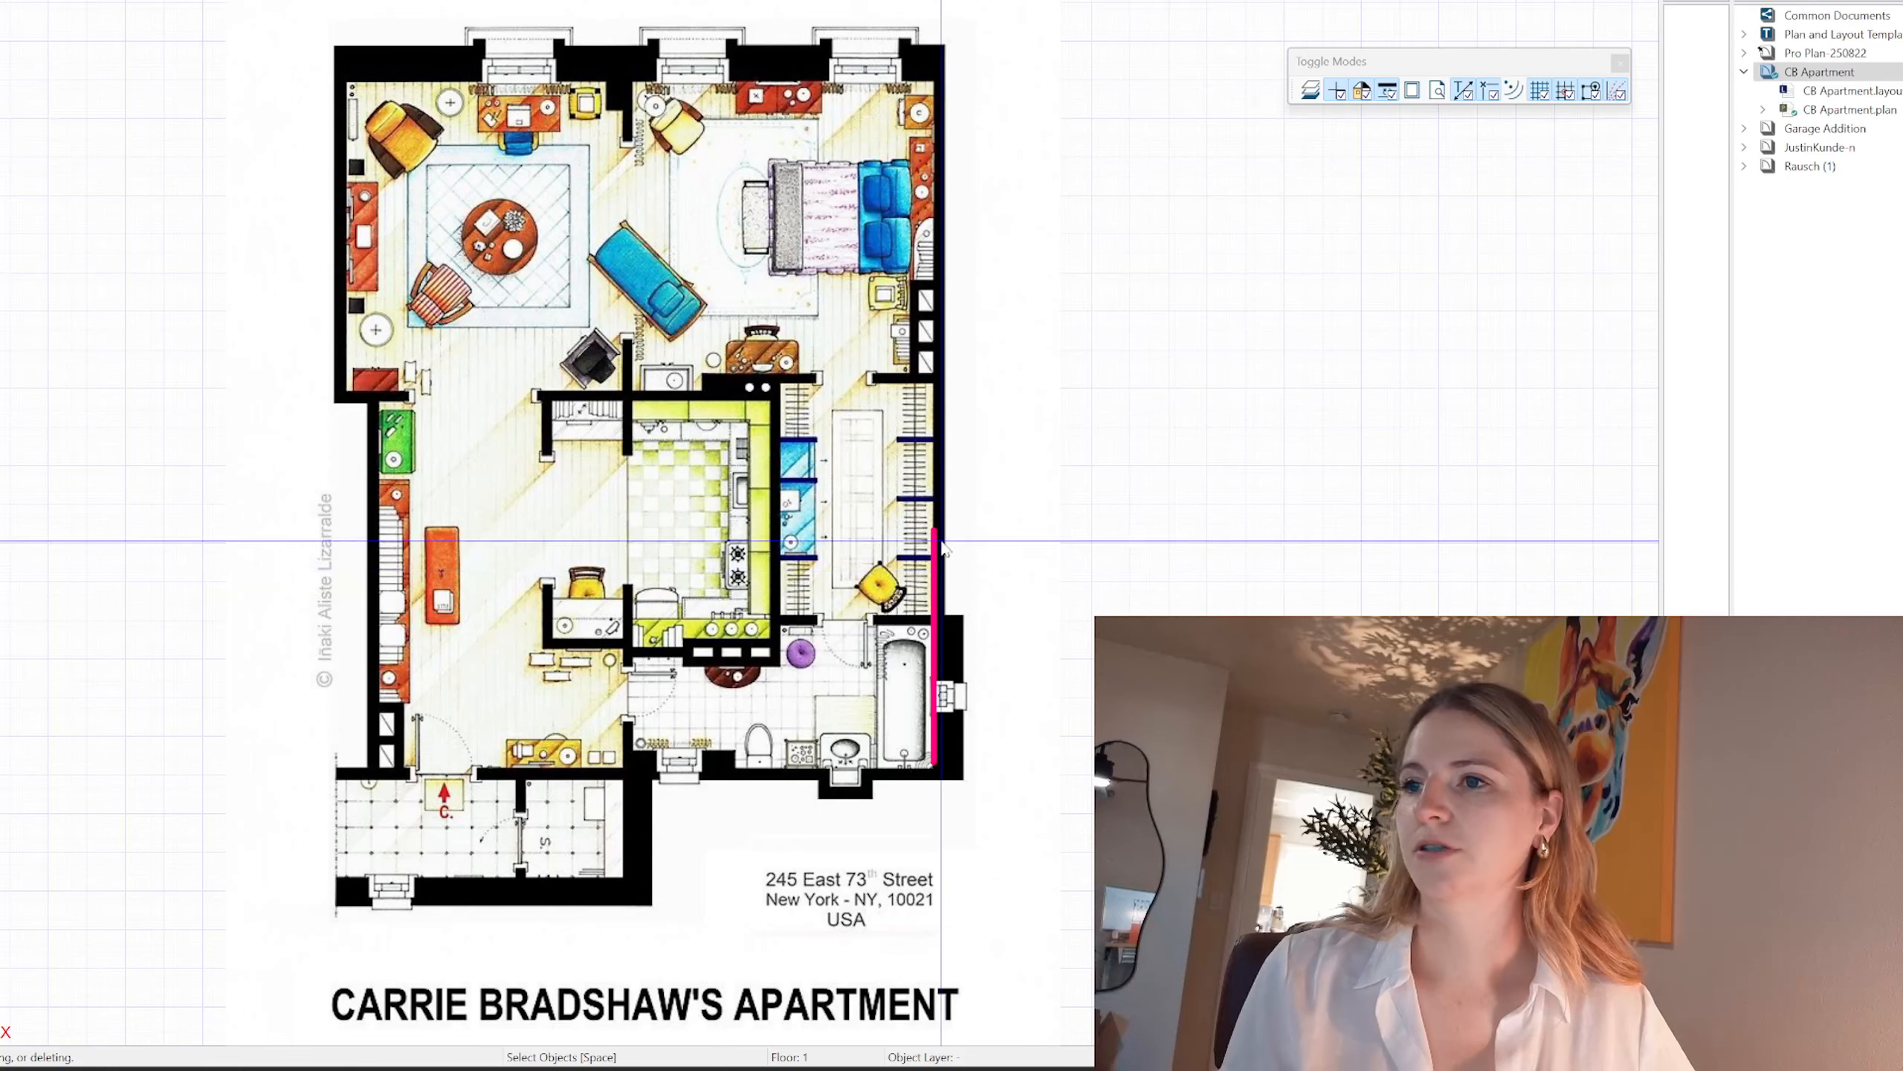
Step: Enlarge the floor plan picture in two passes to about 32'-6" wide, realigning the bathtub's lower wall corner with the pink line's lower end each time
left_click(1040, 521)
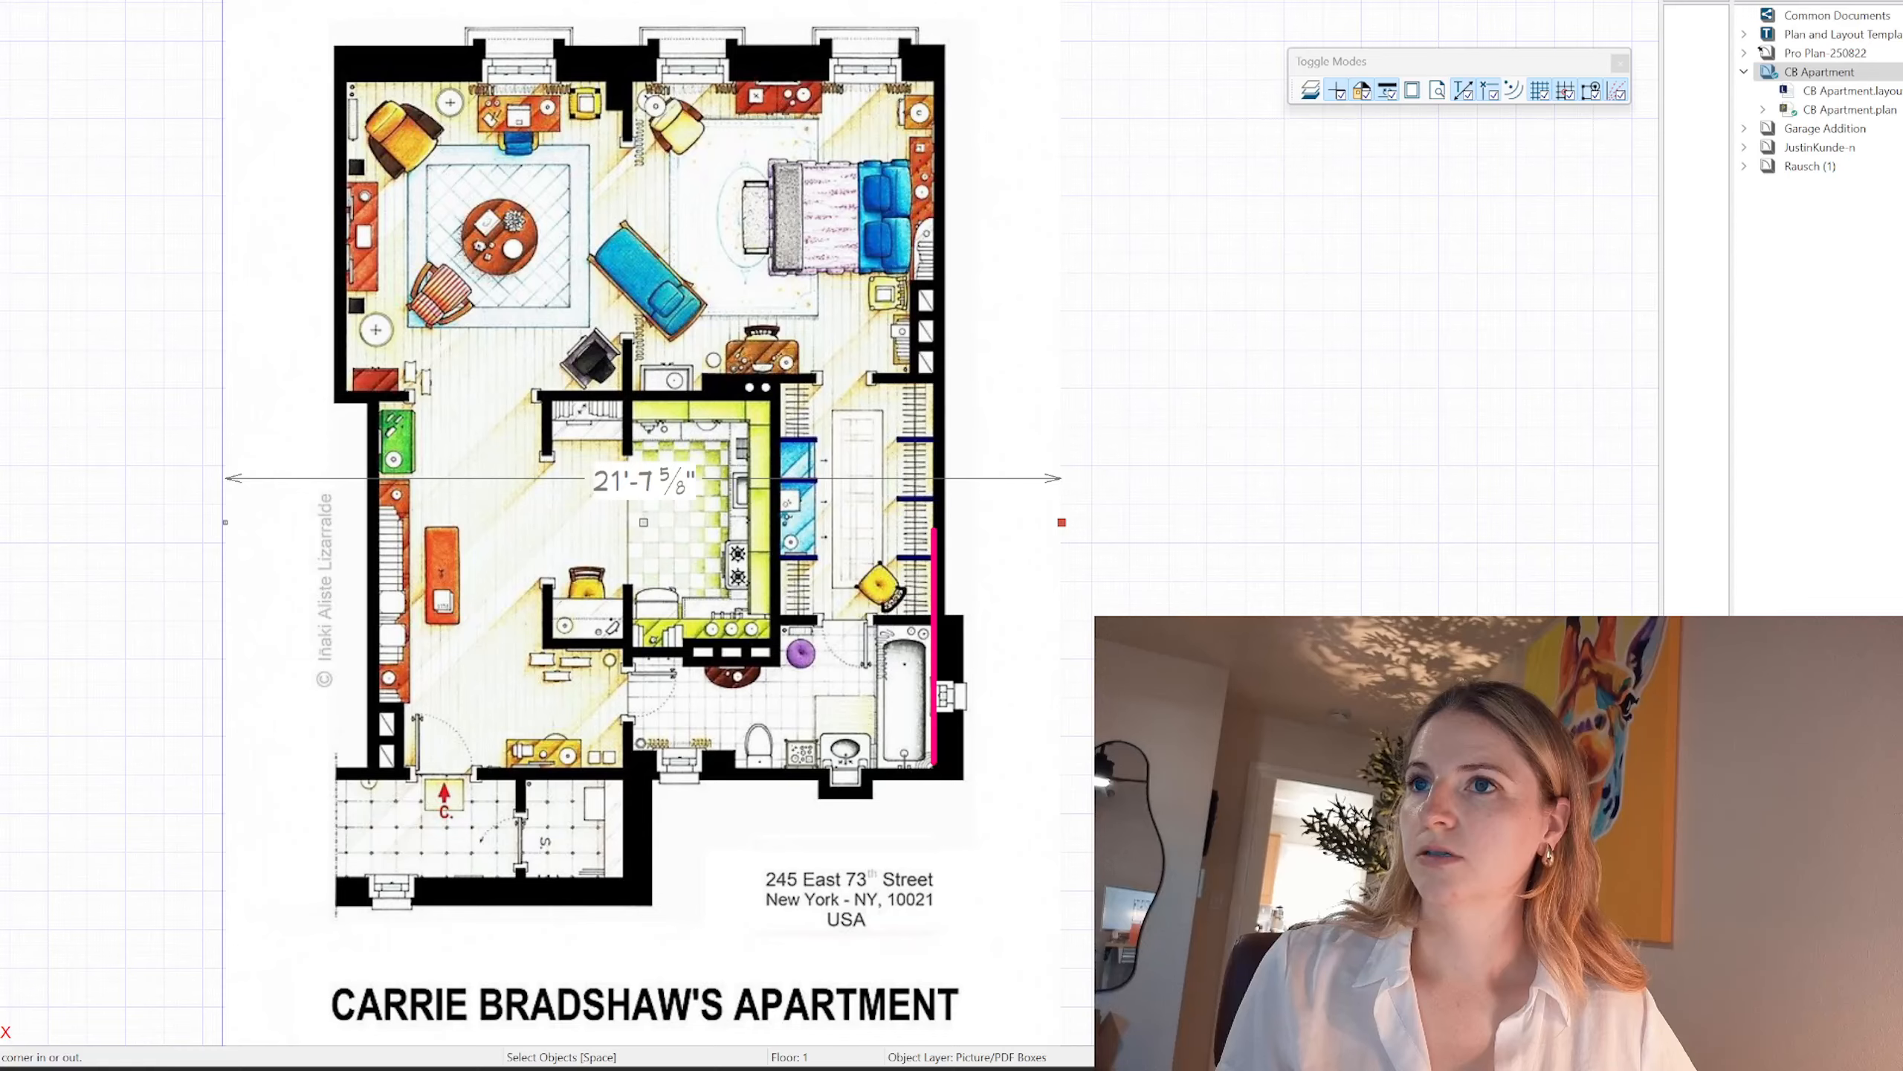
scroll(222, 522, "down", 3)
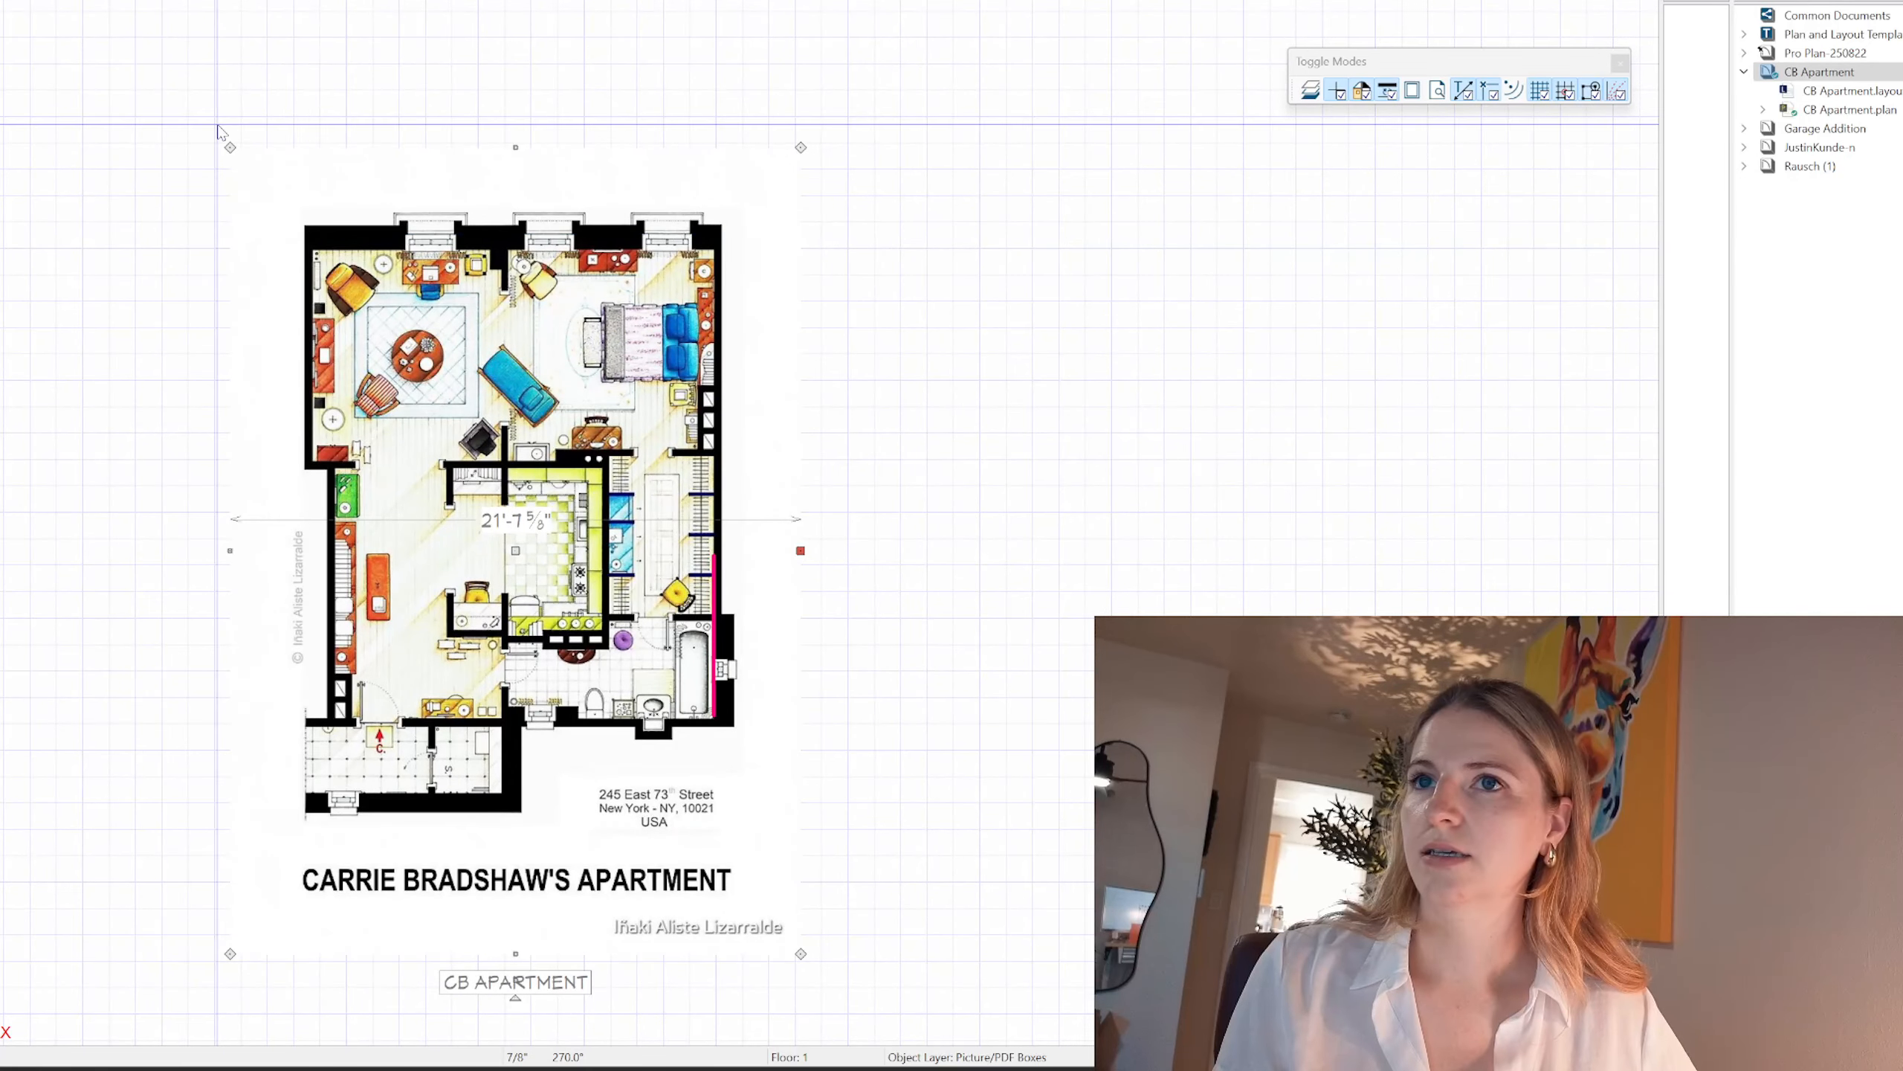
left_click_drag(217, 127, 22, 0)
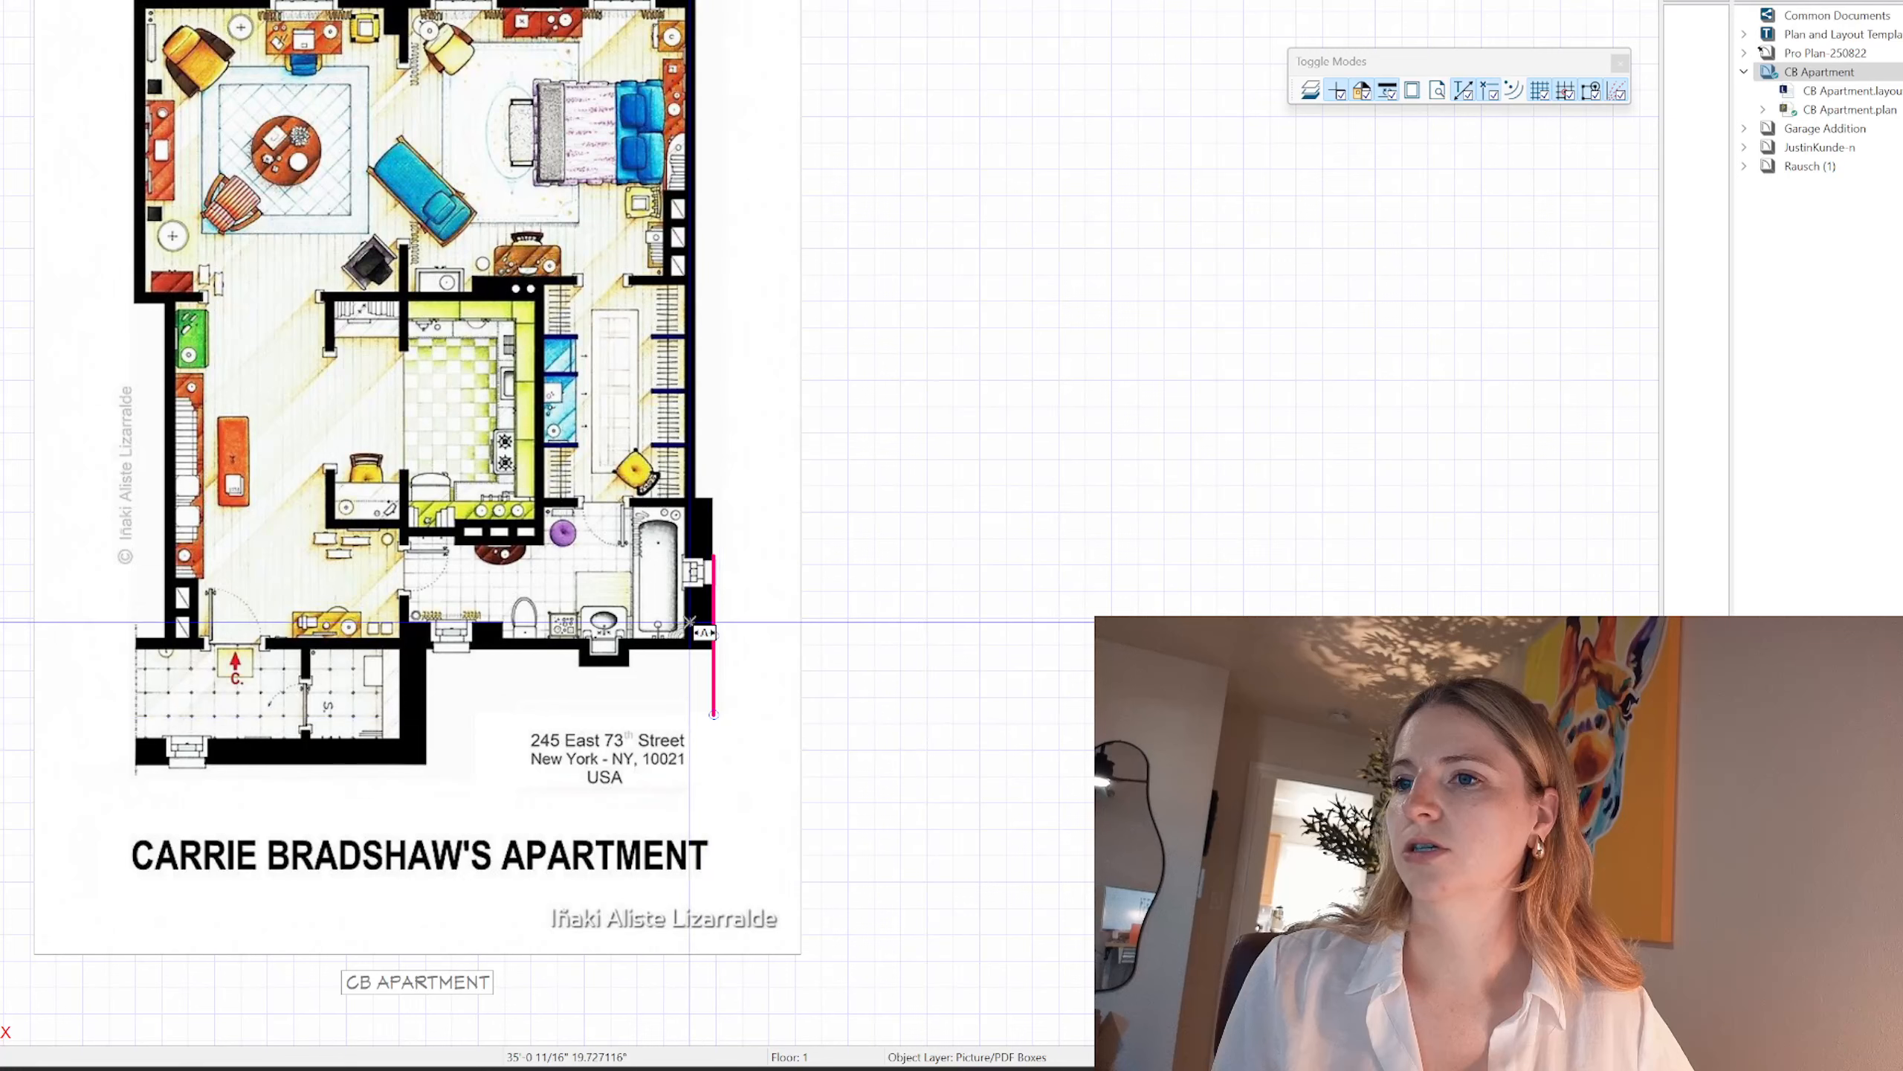
left_click(713, 716)
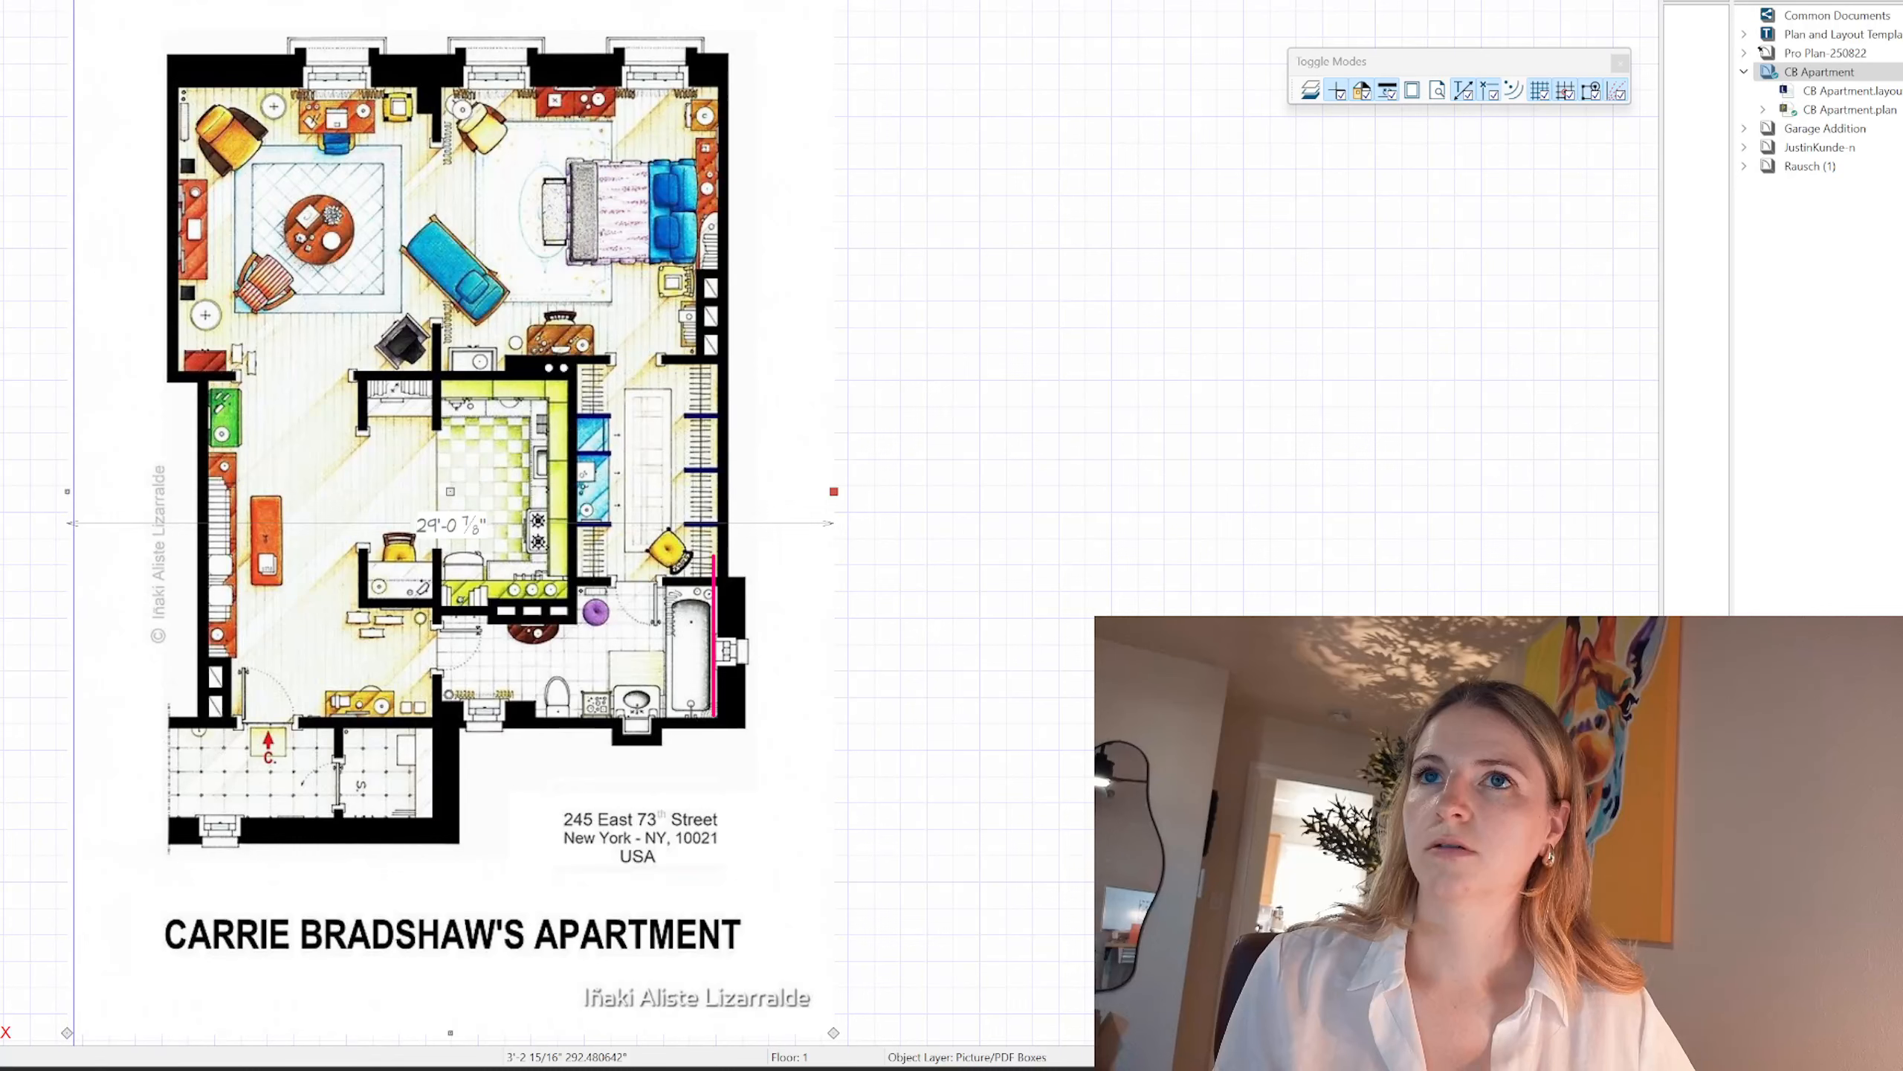
left_click_drag(67, 0, 0, 0)
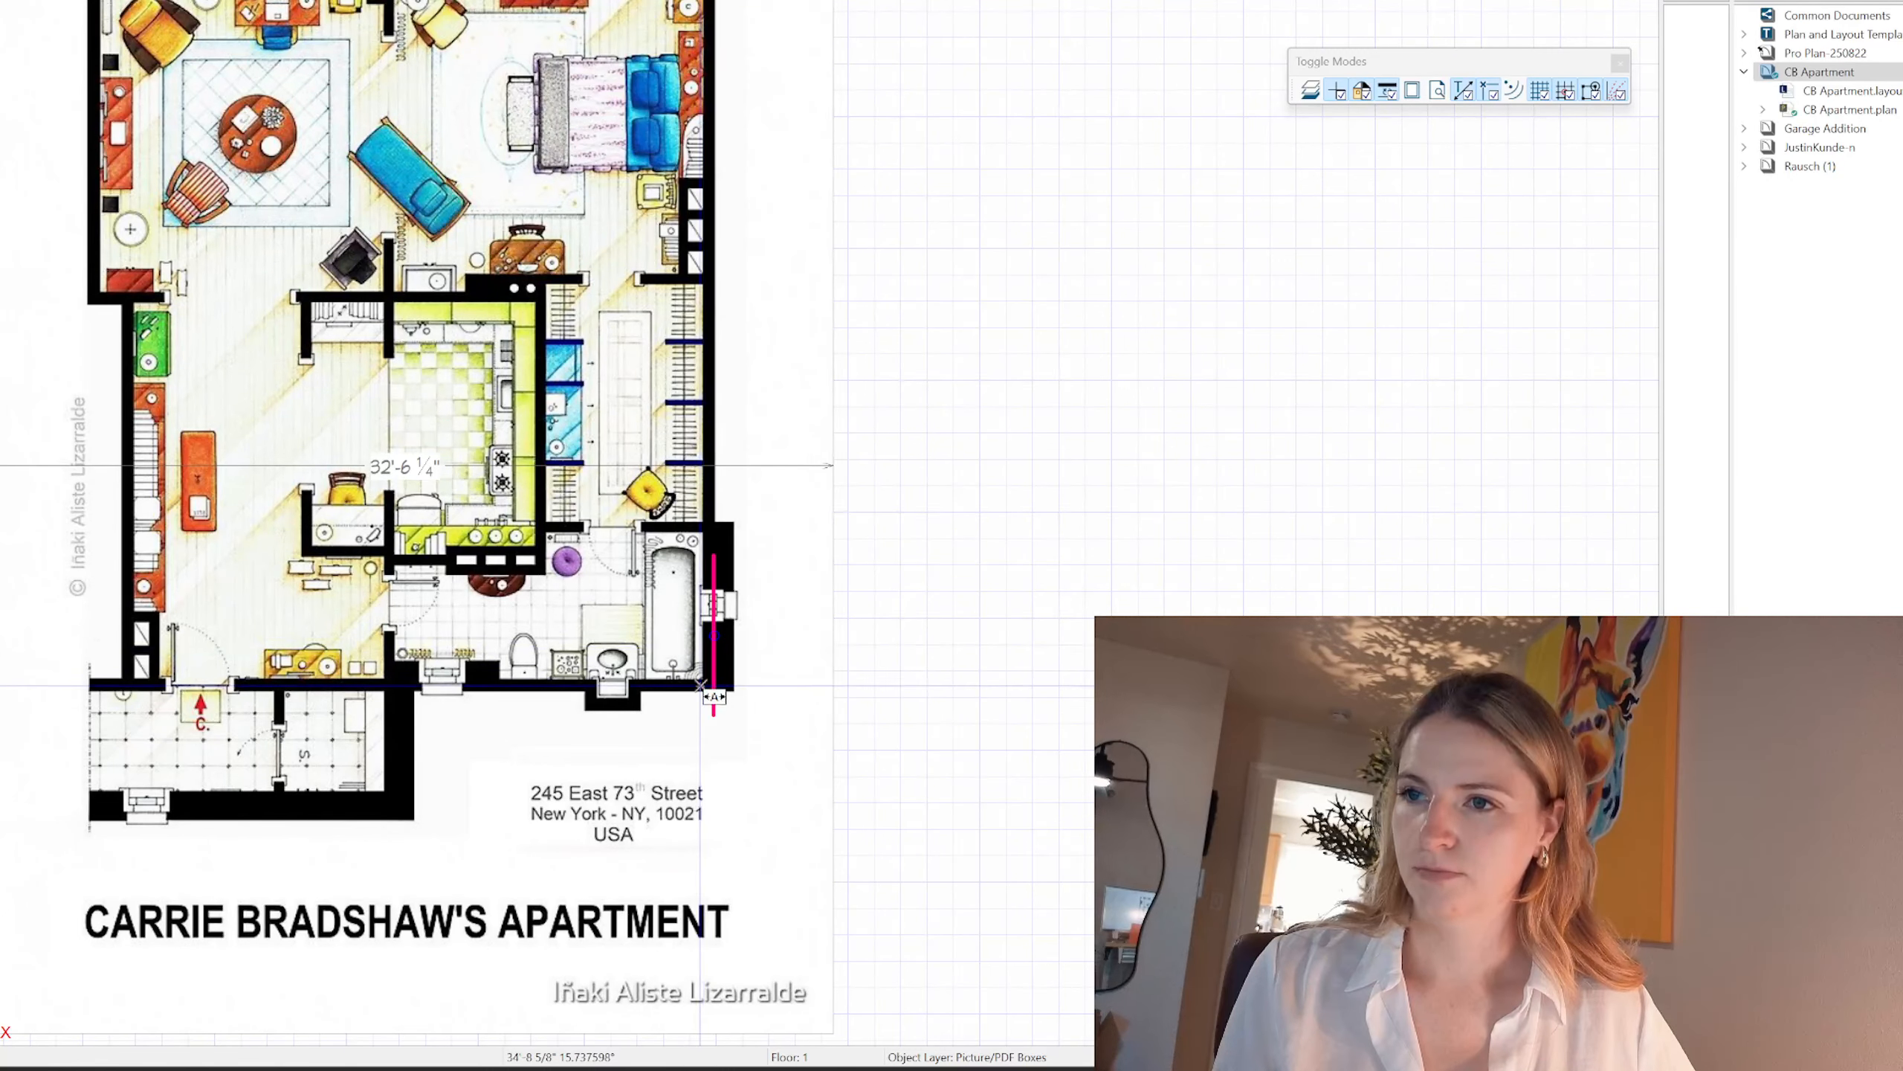
left_click_drag(700, 679, 713, 714)
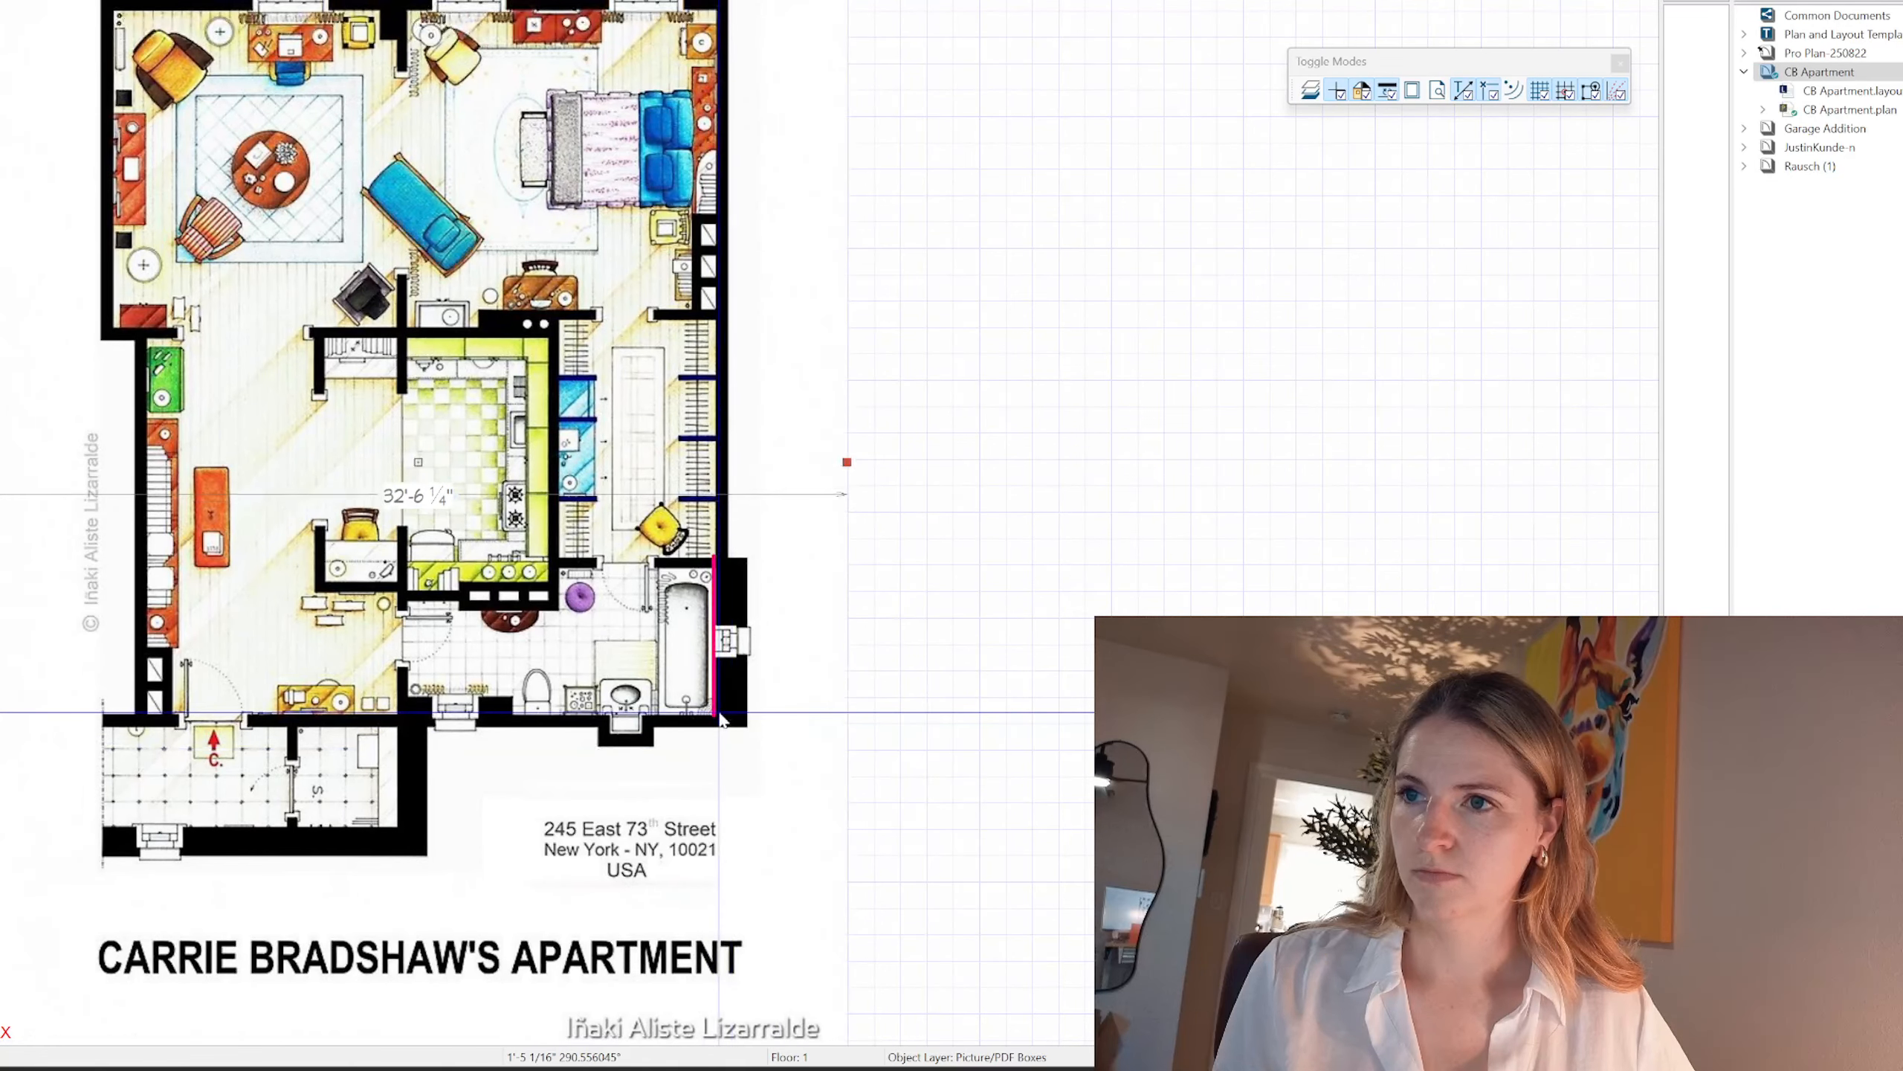
Step: Enlarge the floor plan picture further to about 35' wide and move the bathtub's lower corner back onto the pink line's lower end
scroll(31, 3, "down", 4)
middle_click_drag(31, 3, 161, 229)
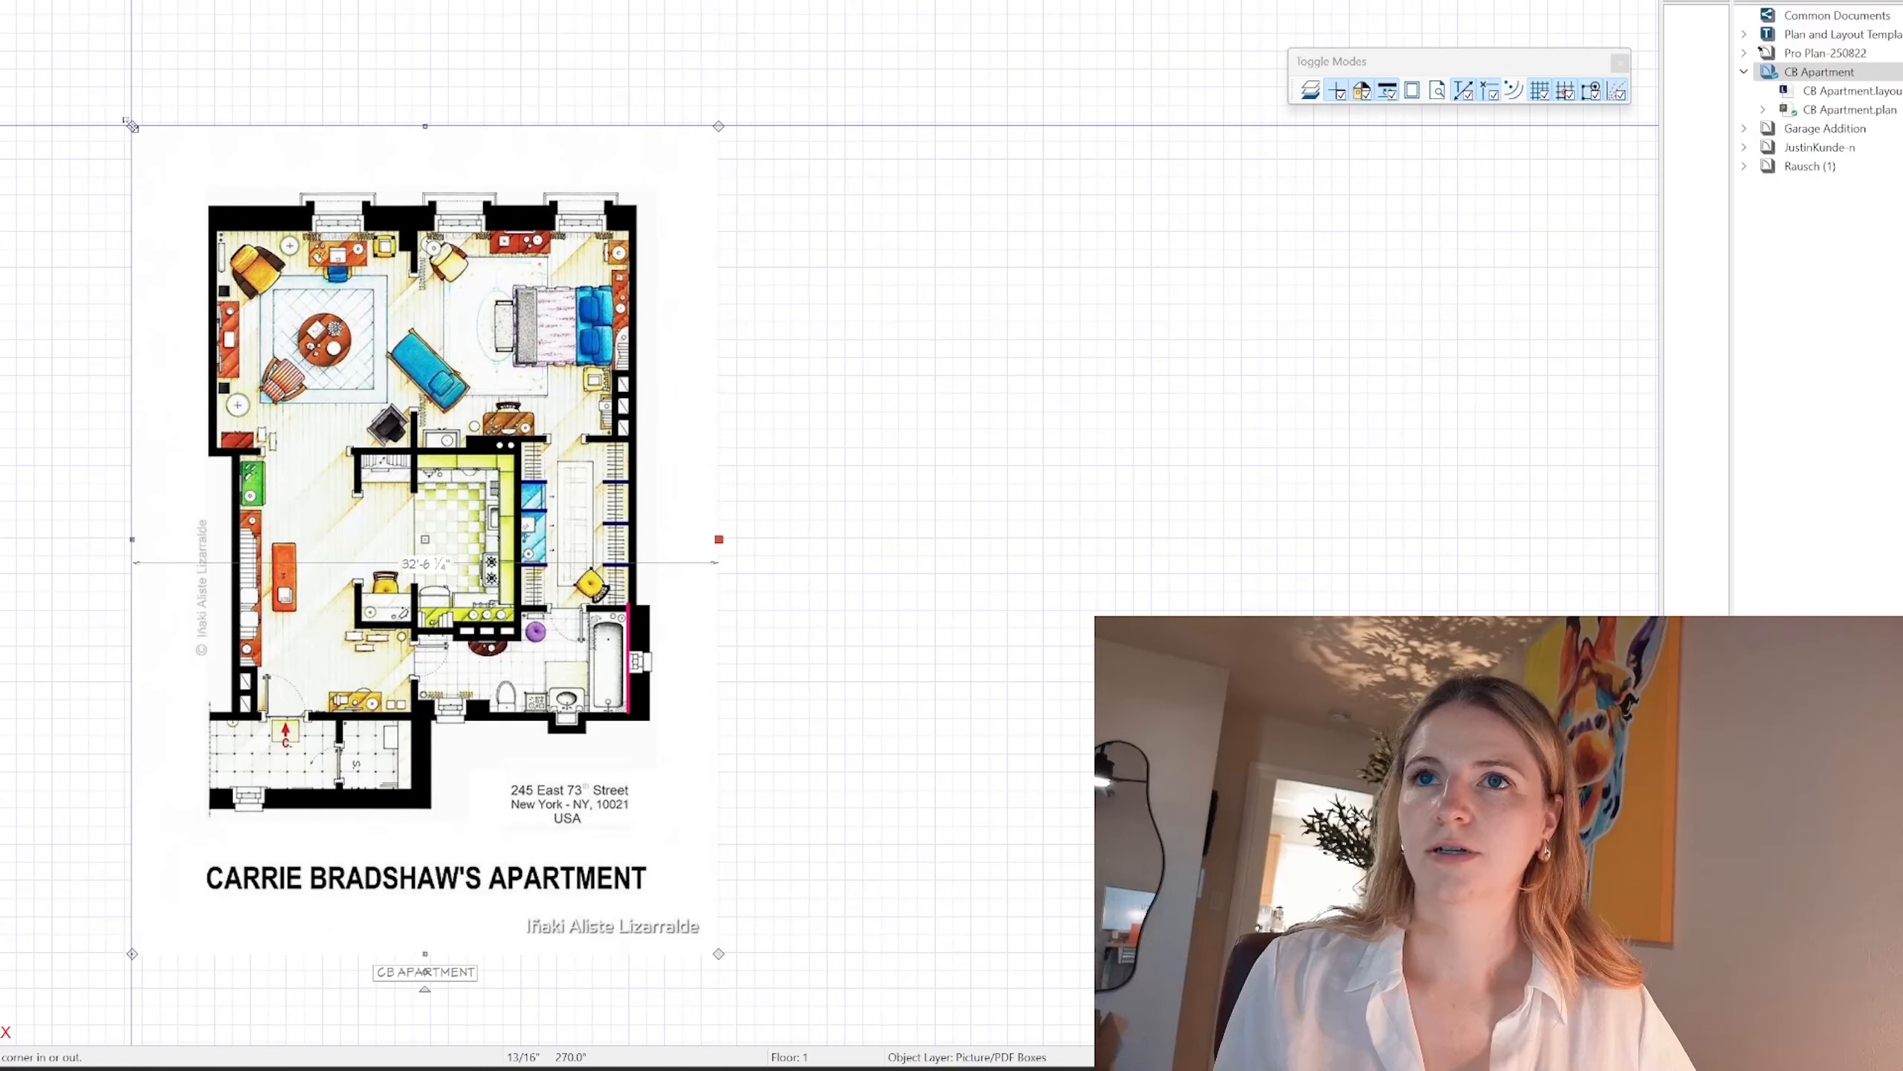
left_click_drag(131, 126, 73, 42)
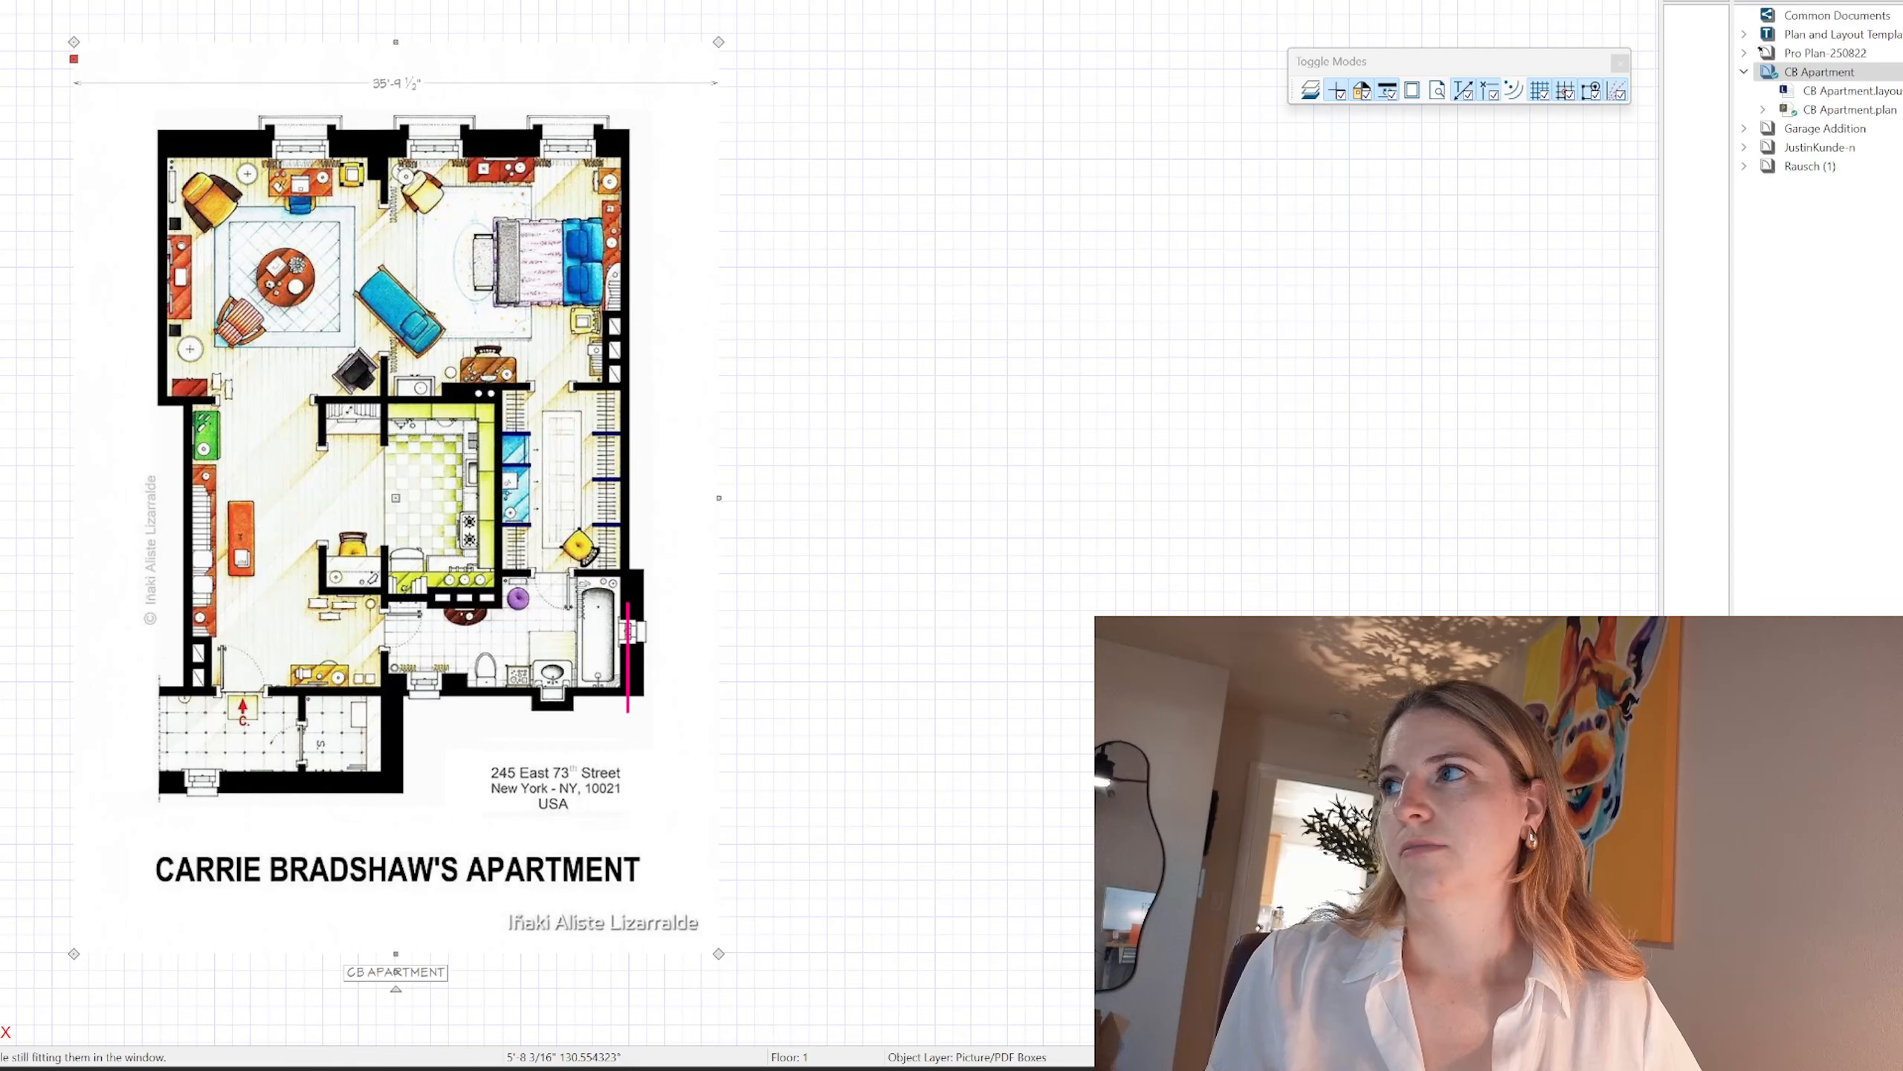
scroll(675, 698, "up", 2)
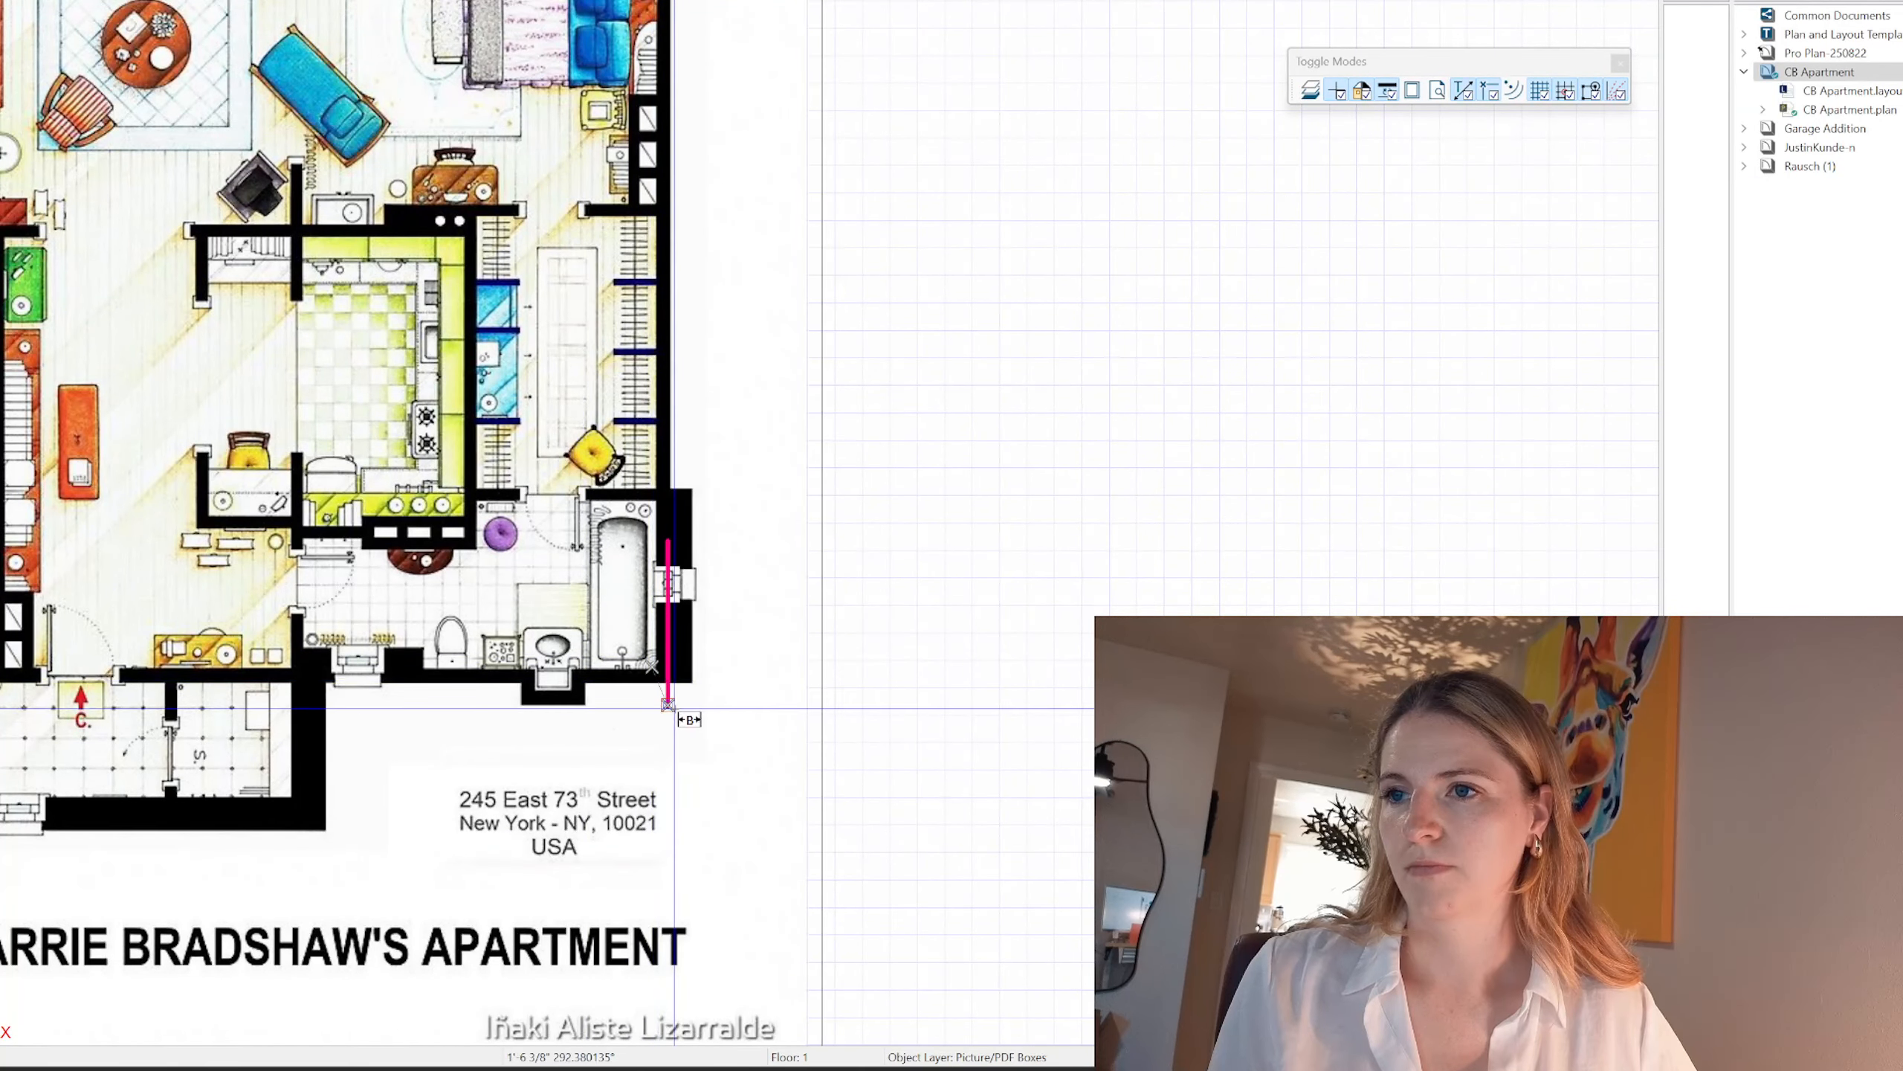
left_click(668, 707)
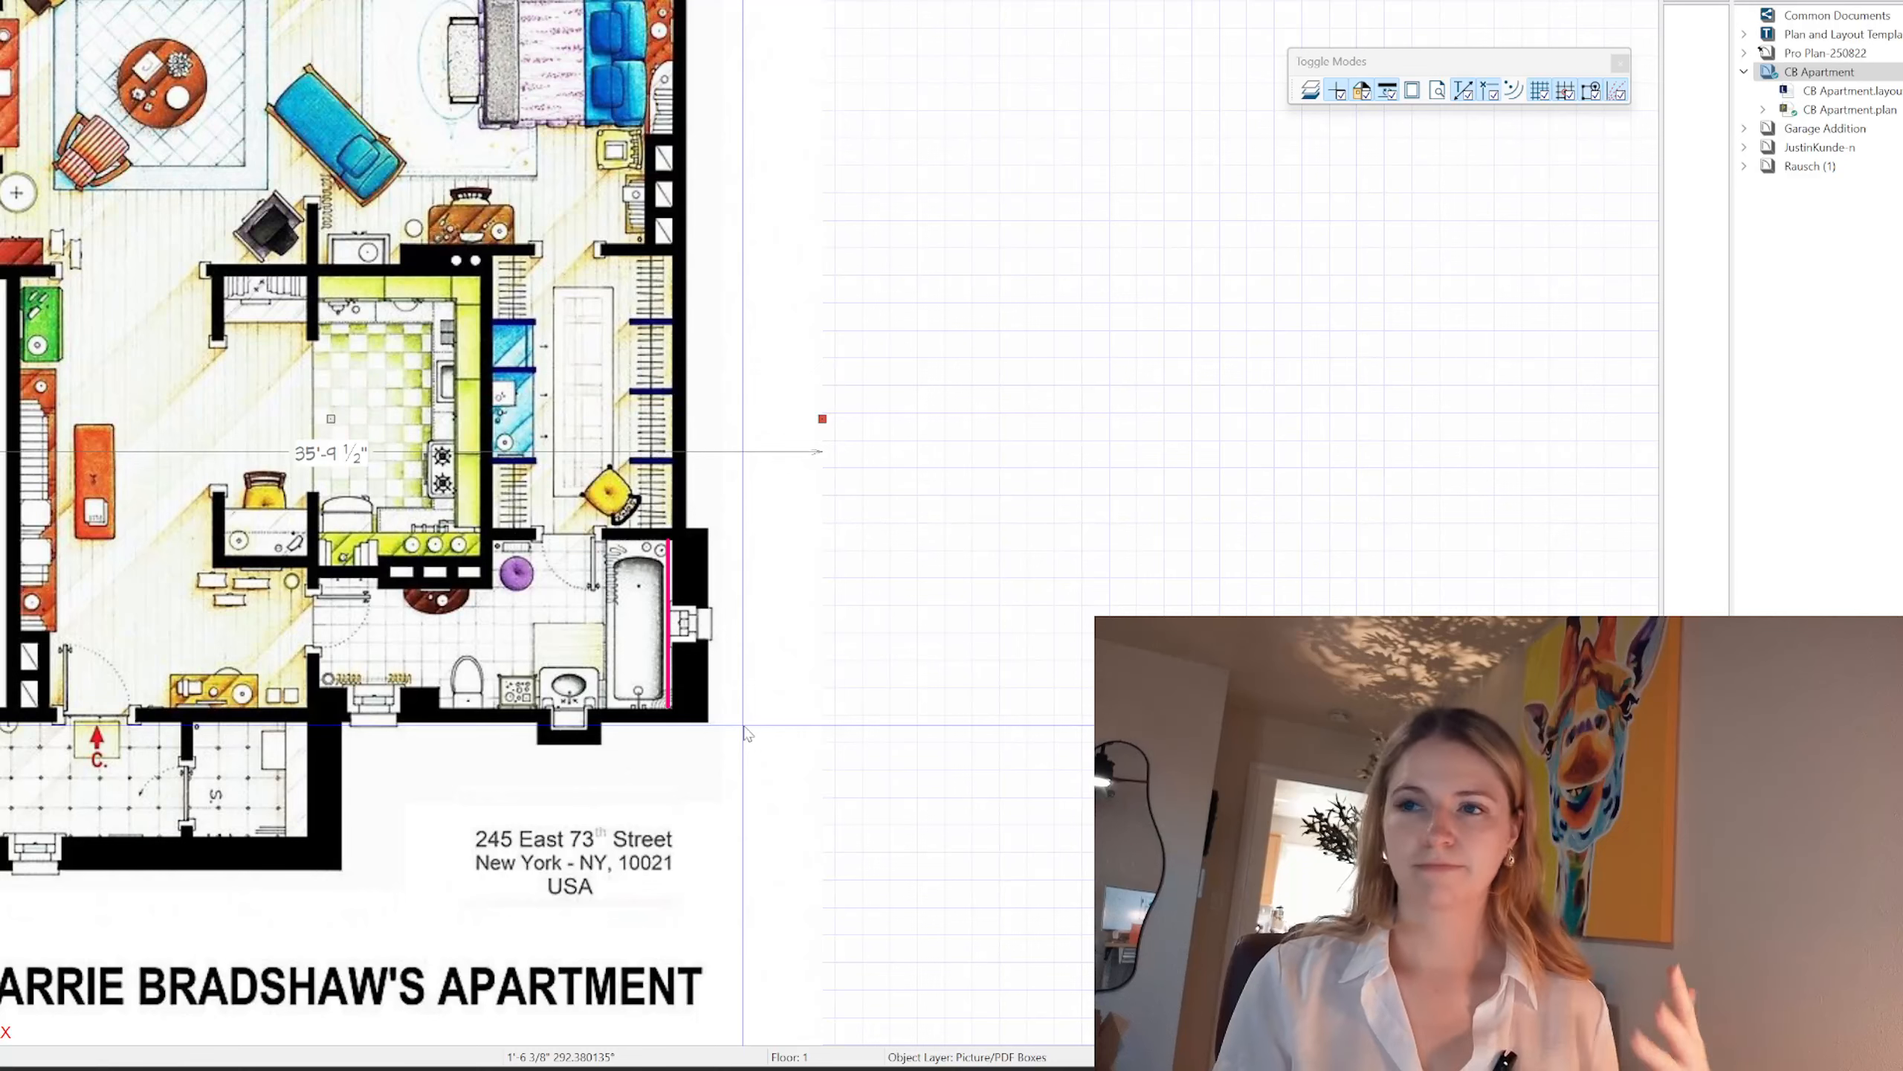
Step: Draw straight exterior walls along the plan's upper, right and lower edges, about 25'-9" wide and 30'-10" deep
scroll(592, 514, "down", 1)
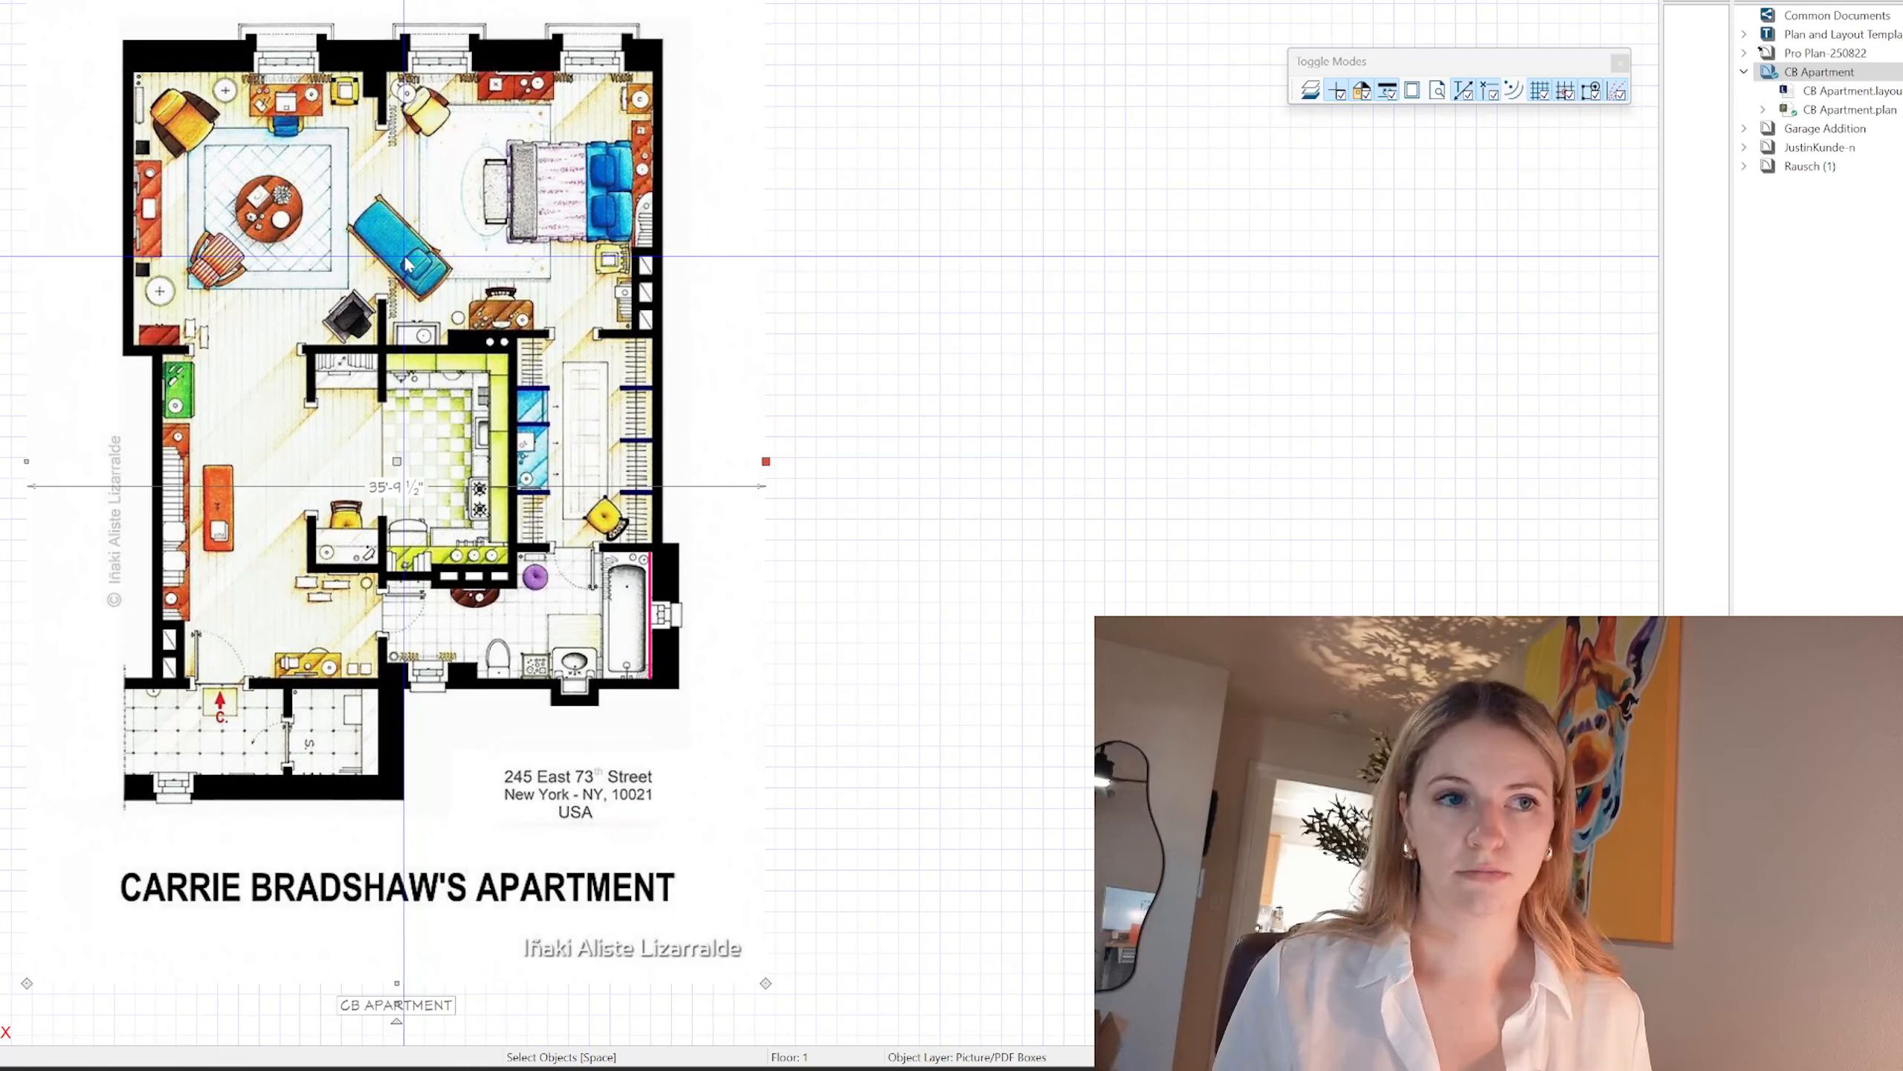
key("w")
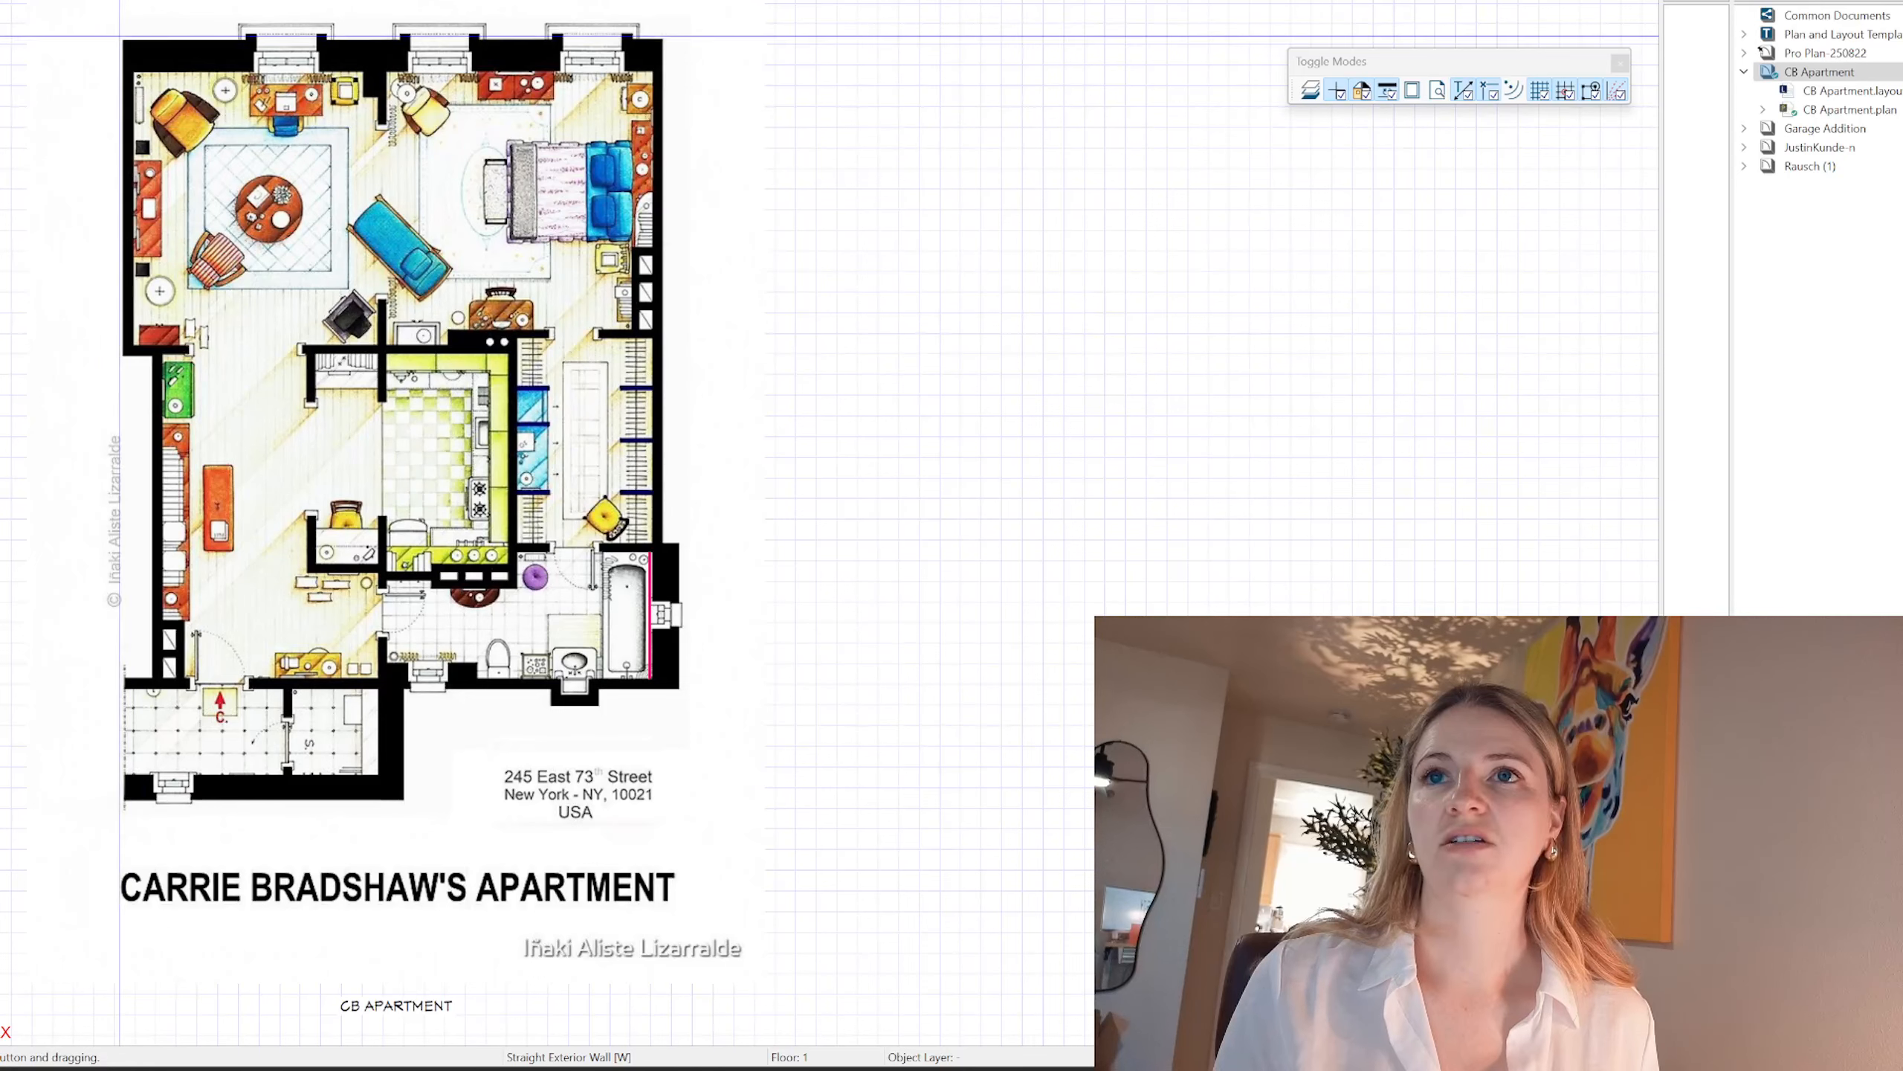
left_click_drag(125, 40, 521, 690)
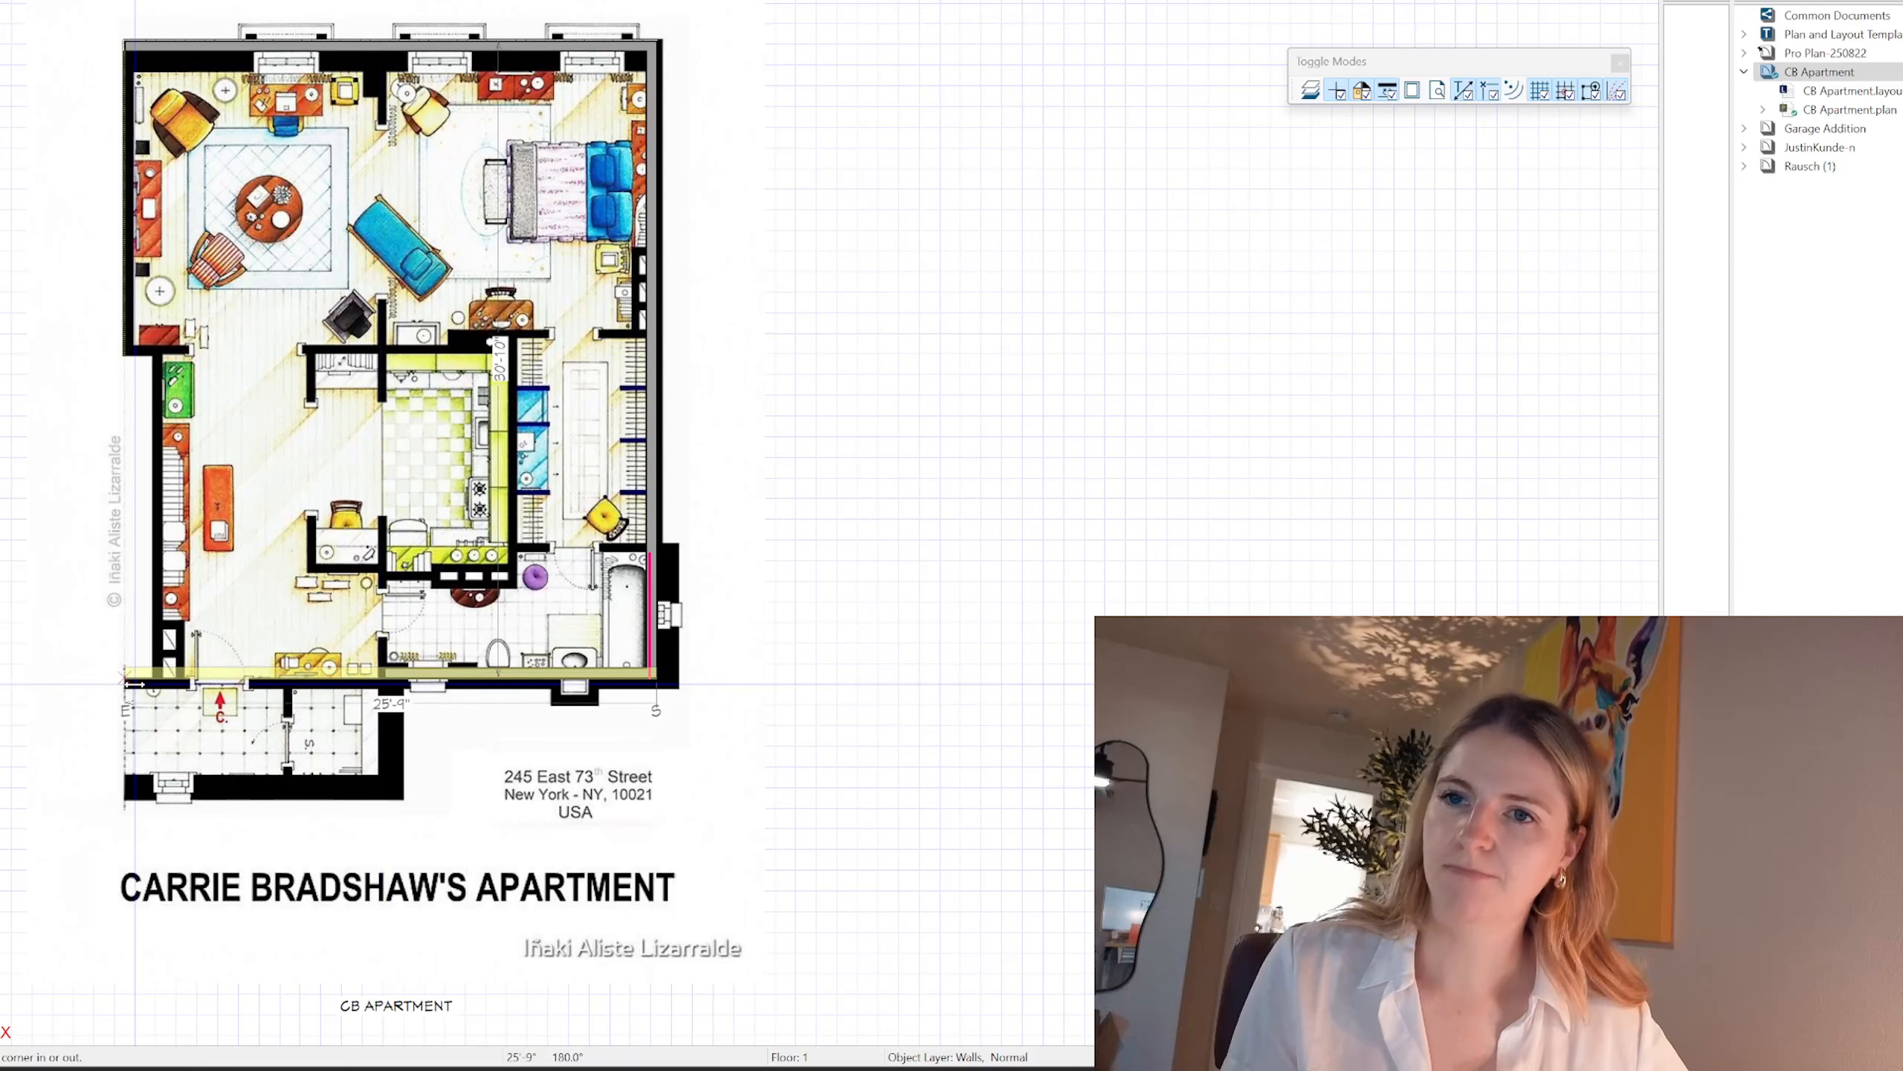
Step: Shorten the lower exterior wall to 23'-9" and close the shell with exterior walls following the jog along the apartment's left side
left_click_drag(382, 673, 167, 679)
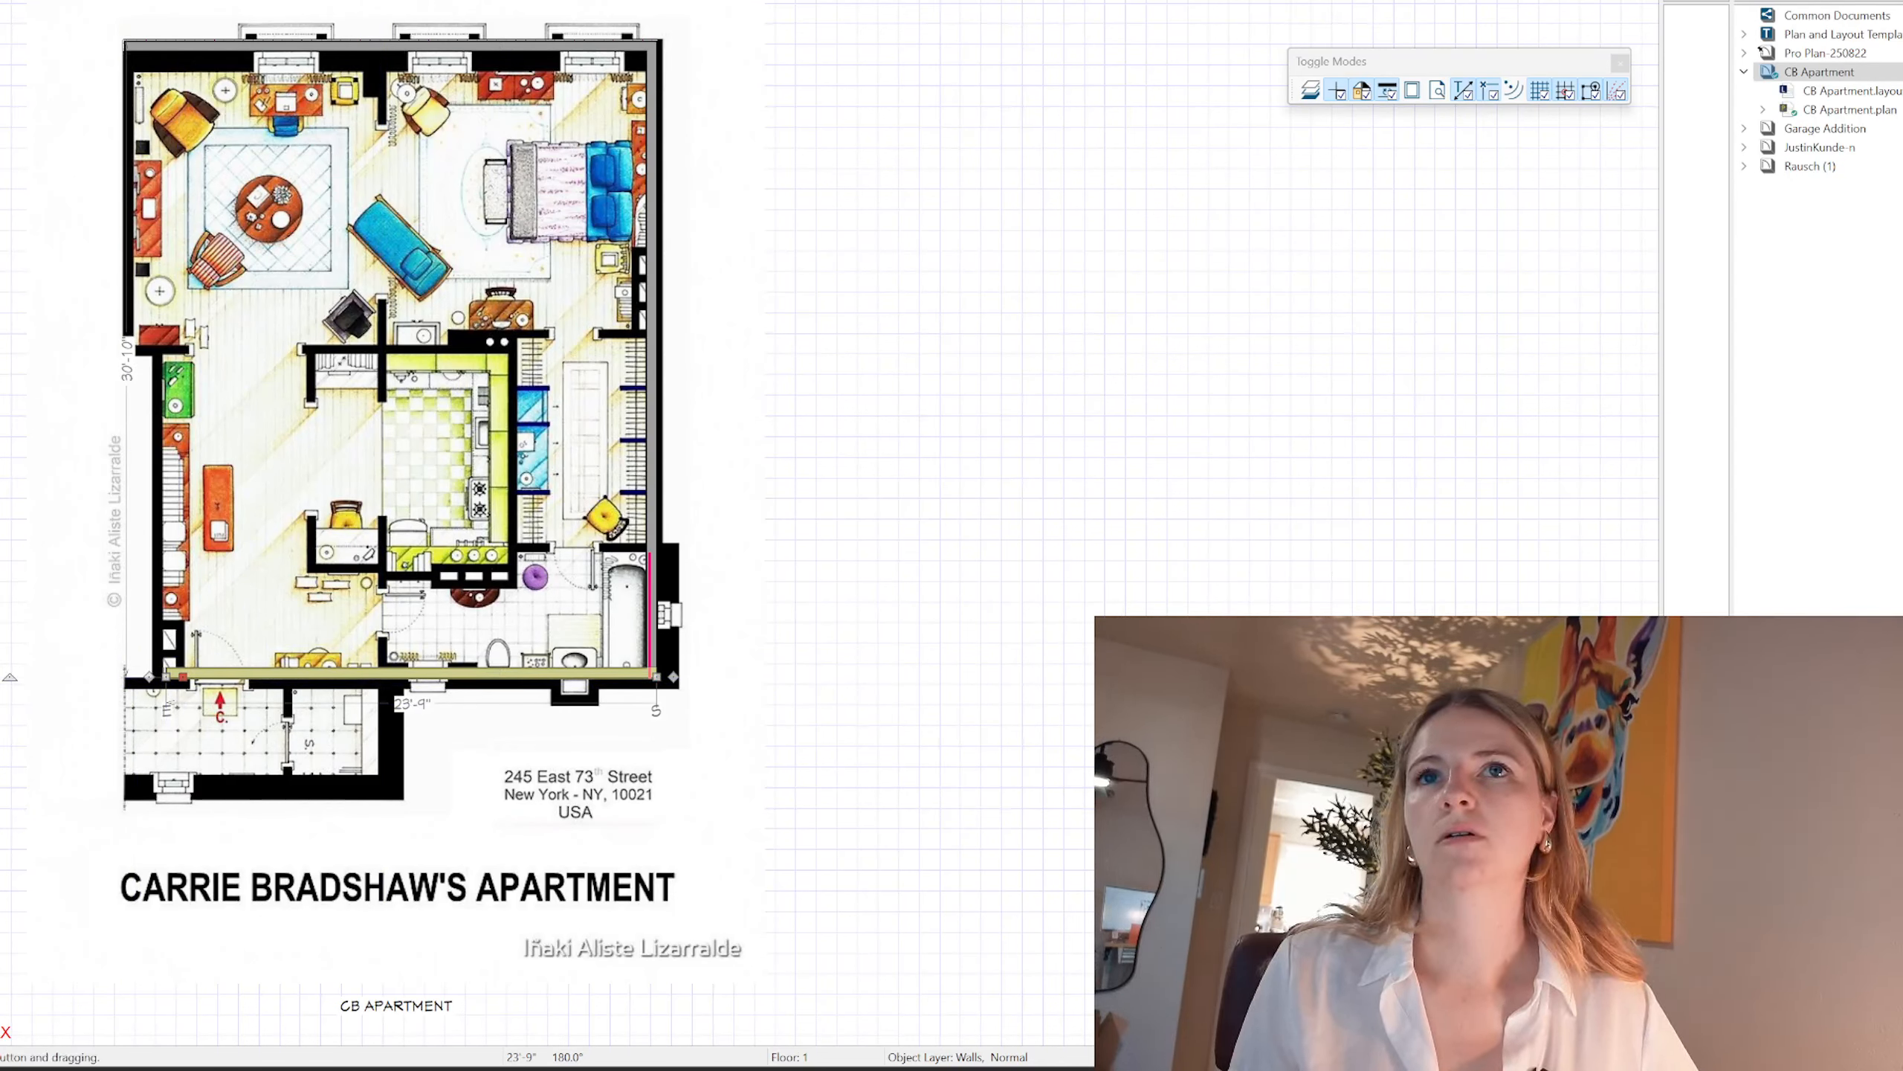
key("Escape")
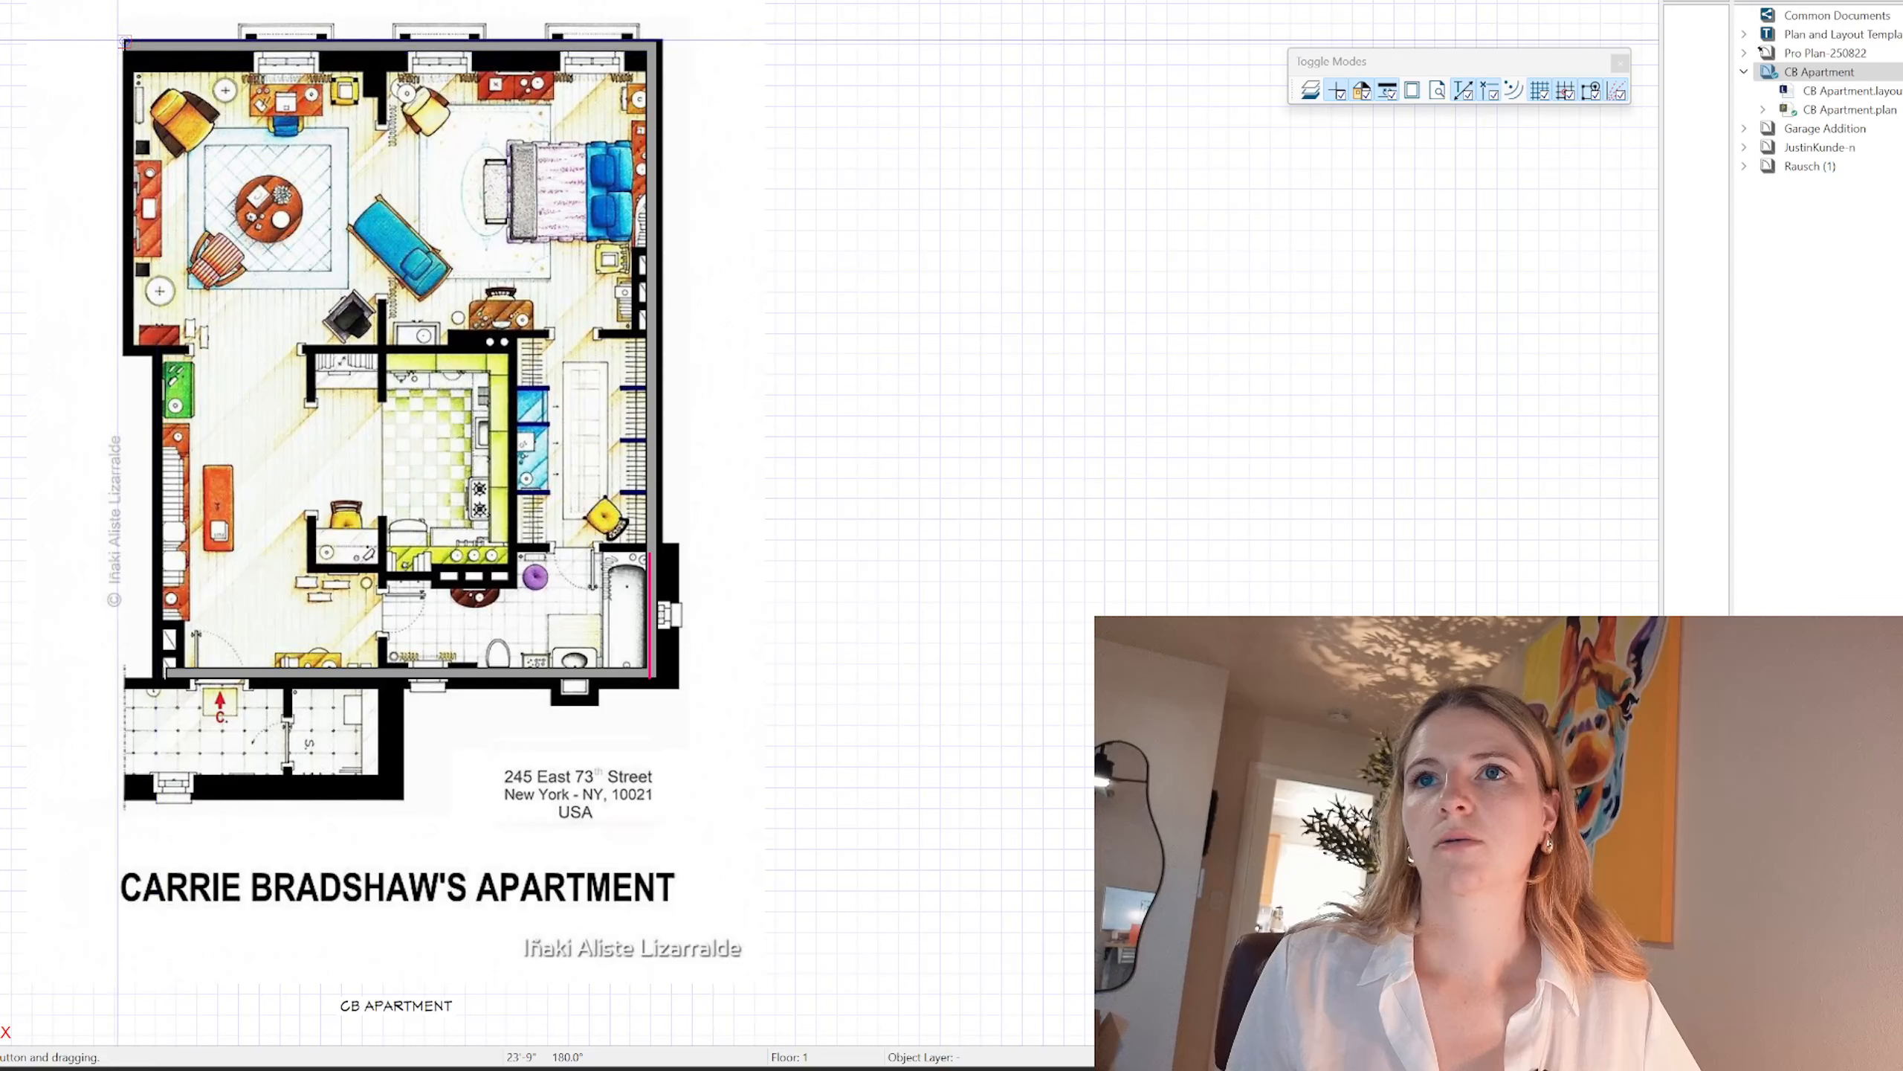
mouse_move(124, 41)
left_mouse_down()
mouse_move(125, 354)
mouse_move(162, 354)
mouse_move(161, 663)
left_mouse_up()
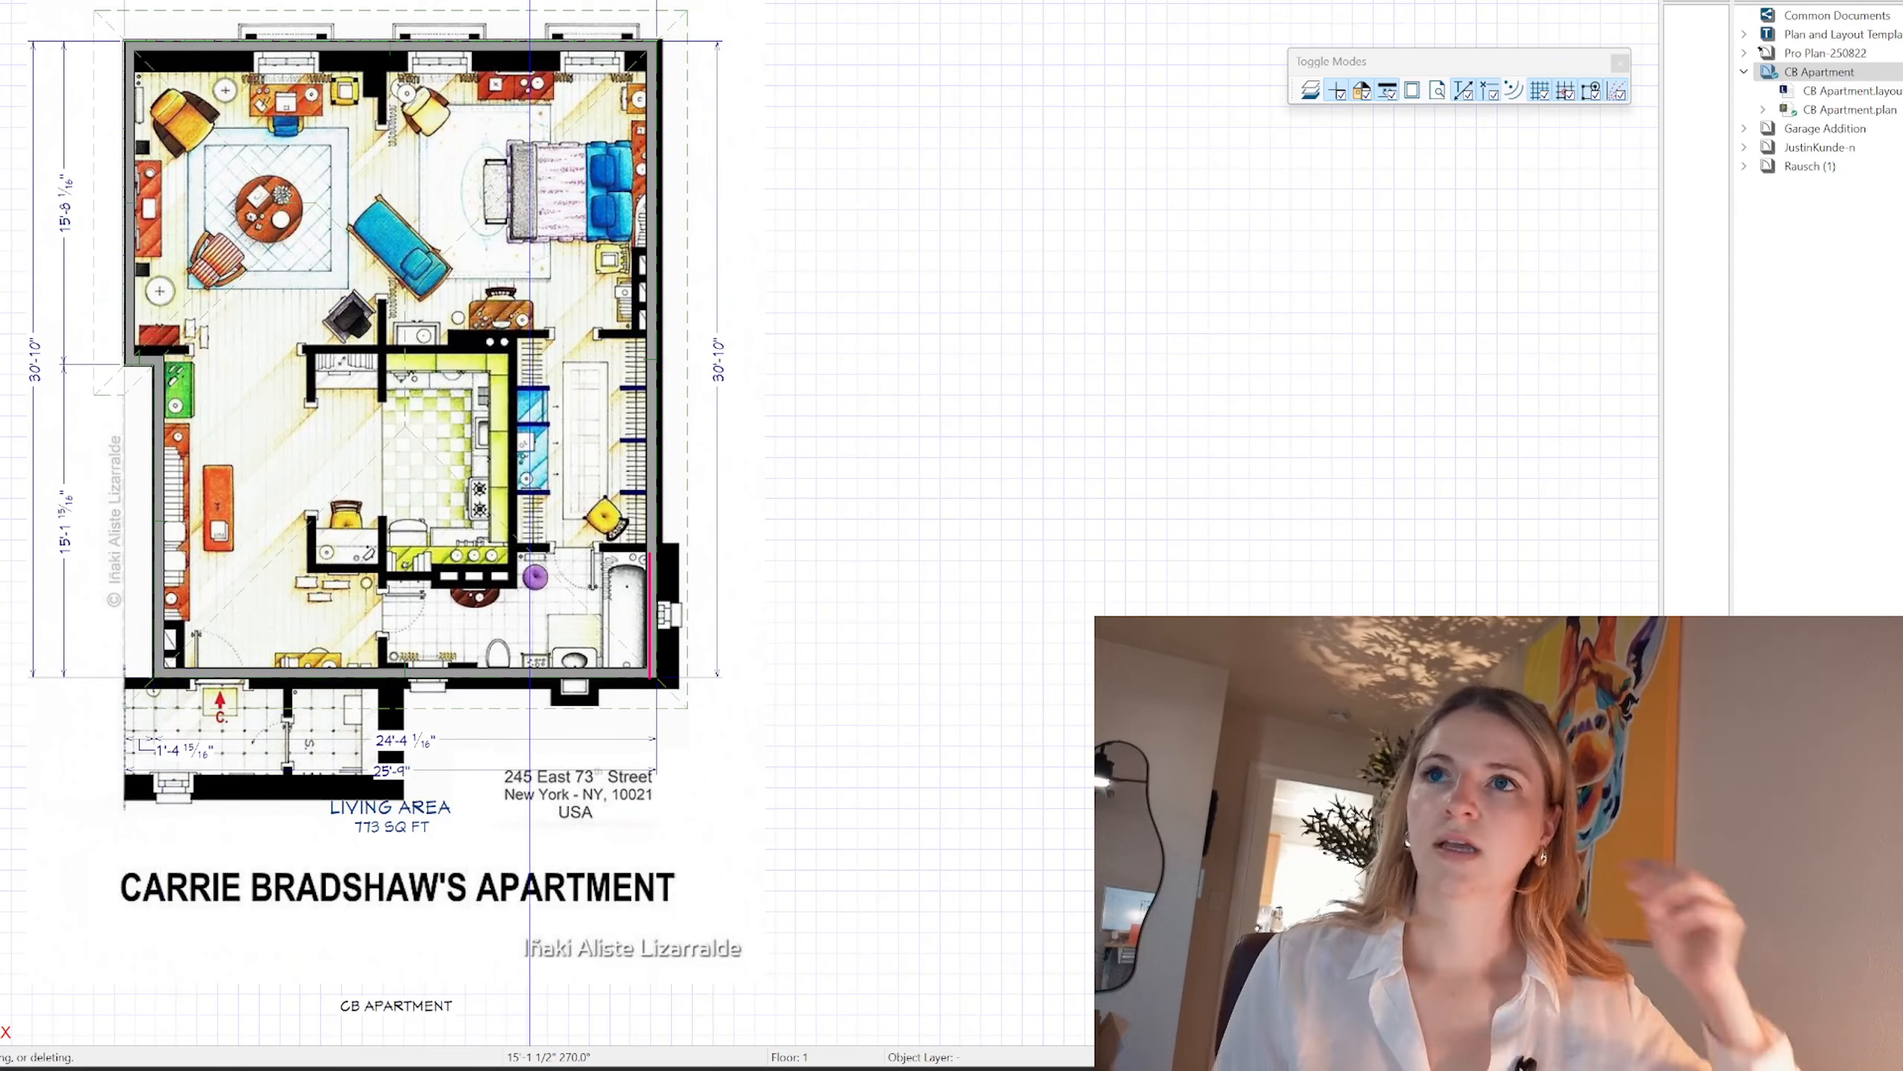
Step: Move the right exterior wall outward so the overall width is 26', and deselect it
left_click(657, 165)
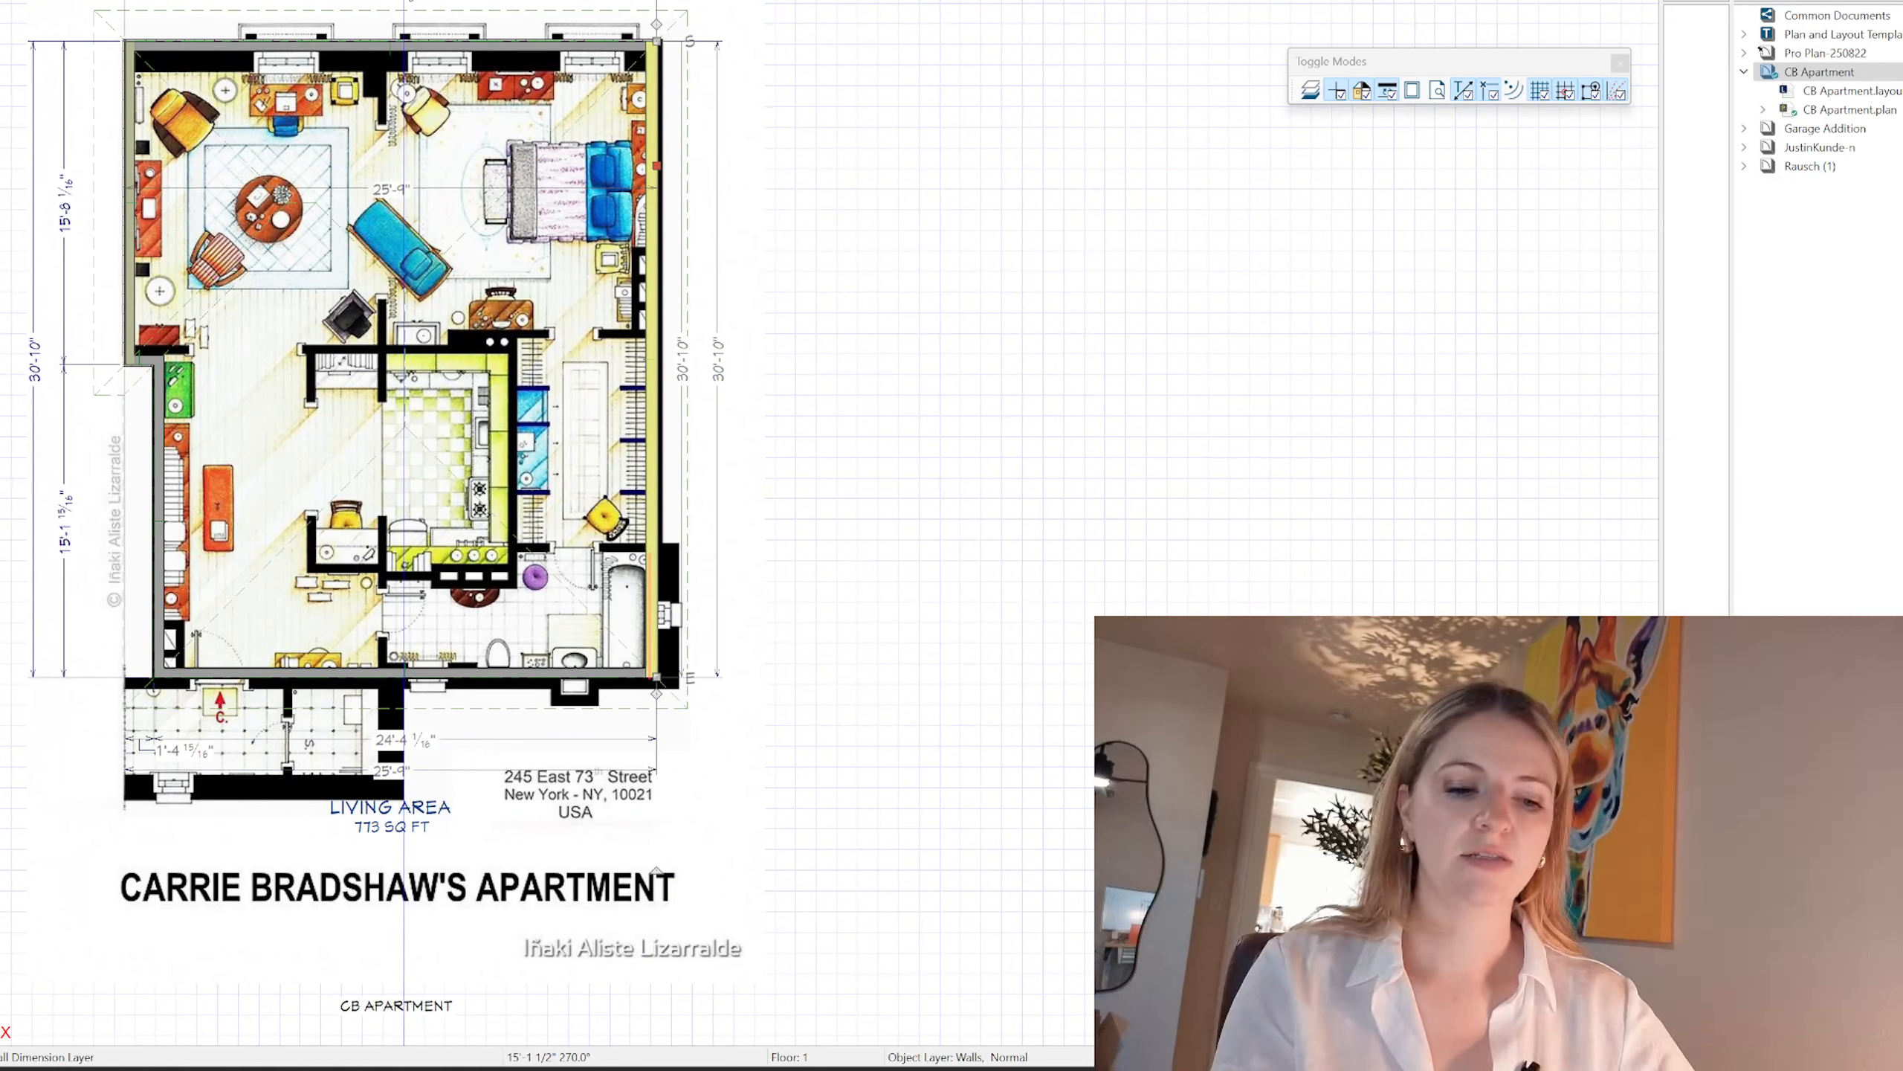
left_click_drag(656, 359, 661, 359)
left_click(779, 150)
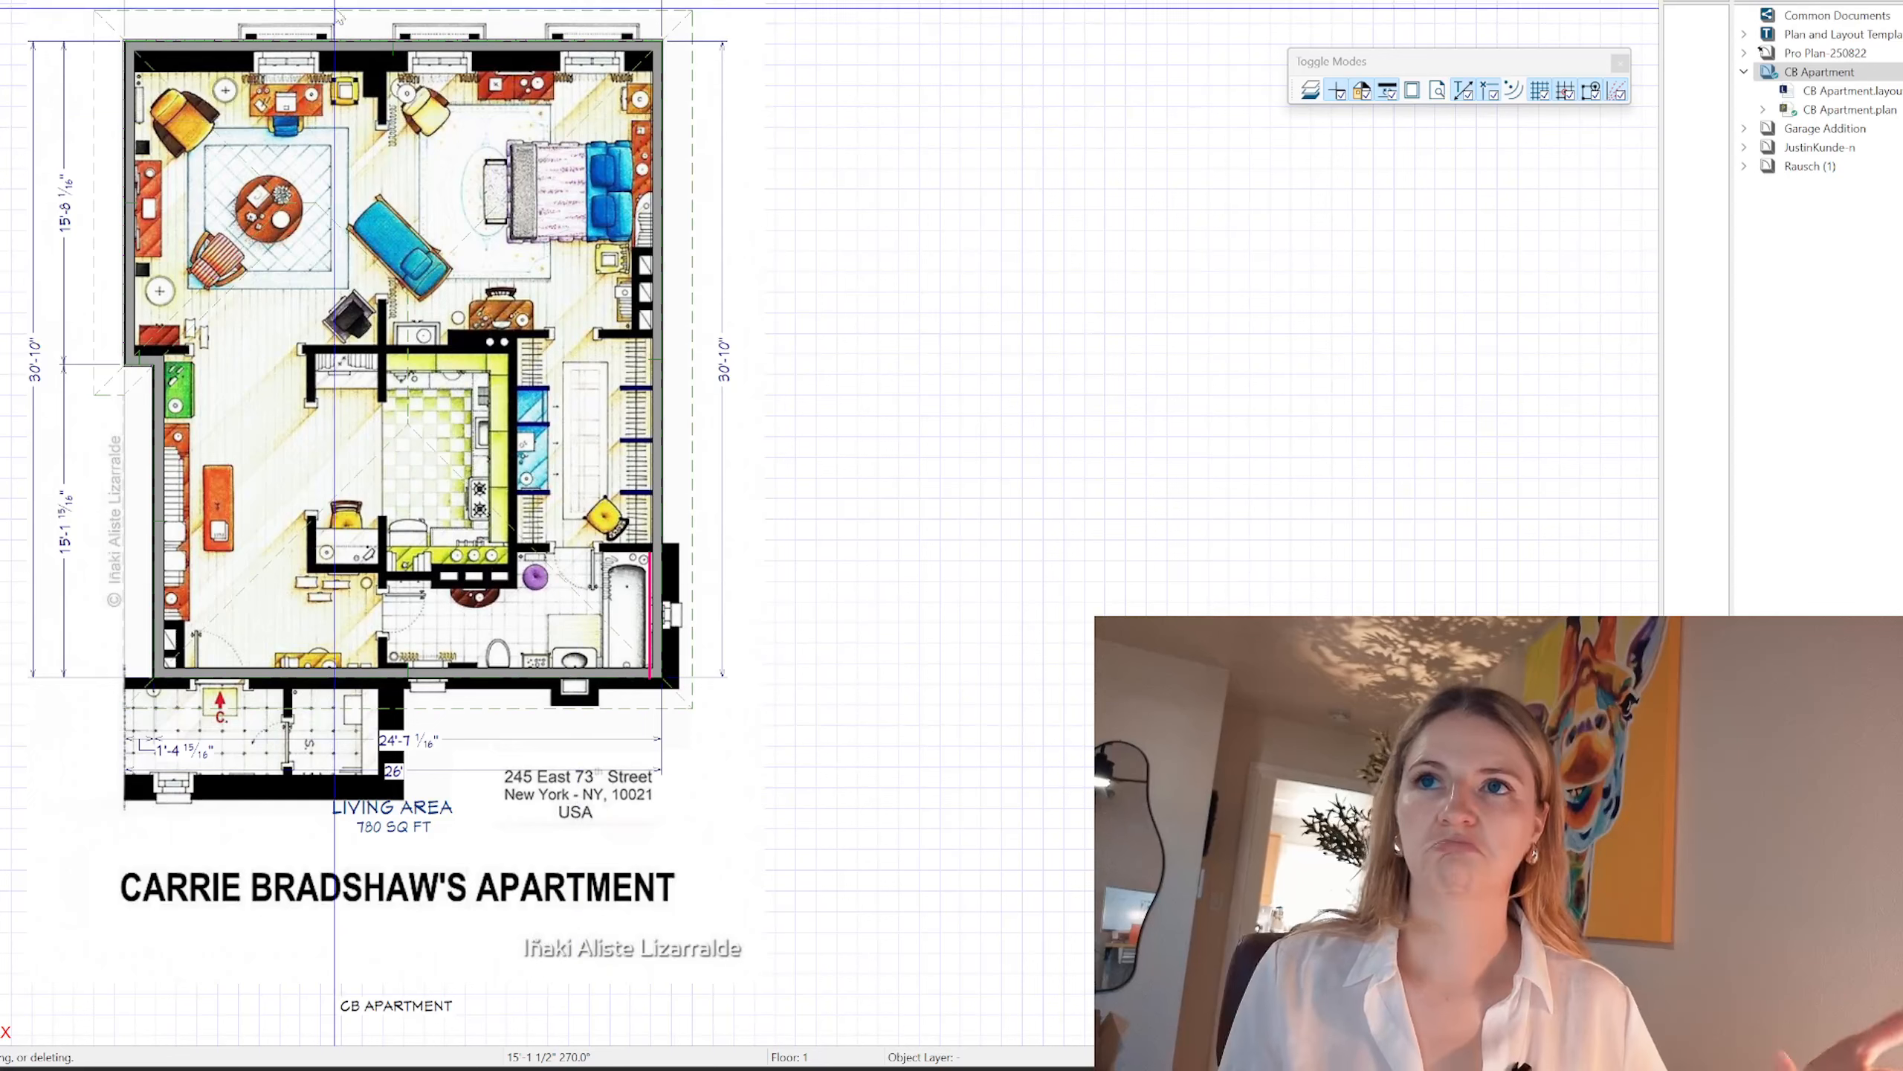
Step: Select the short jog wall on the apartment's left side and set its distance from the upper exterior wall to 16'
left_click(136, 362)
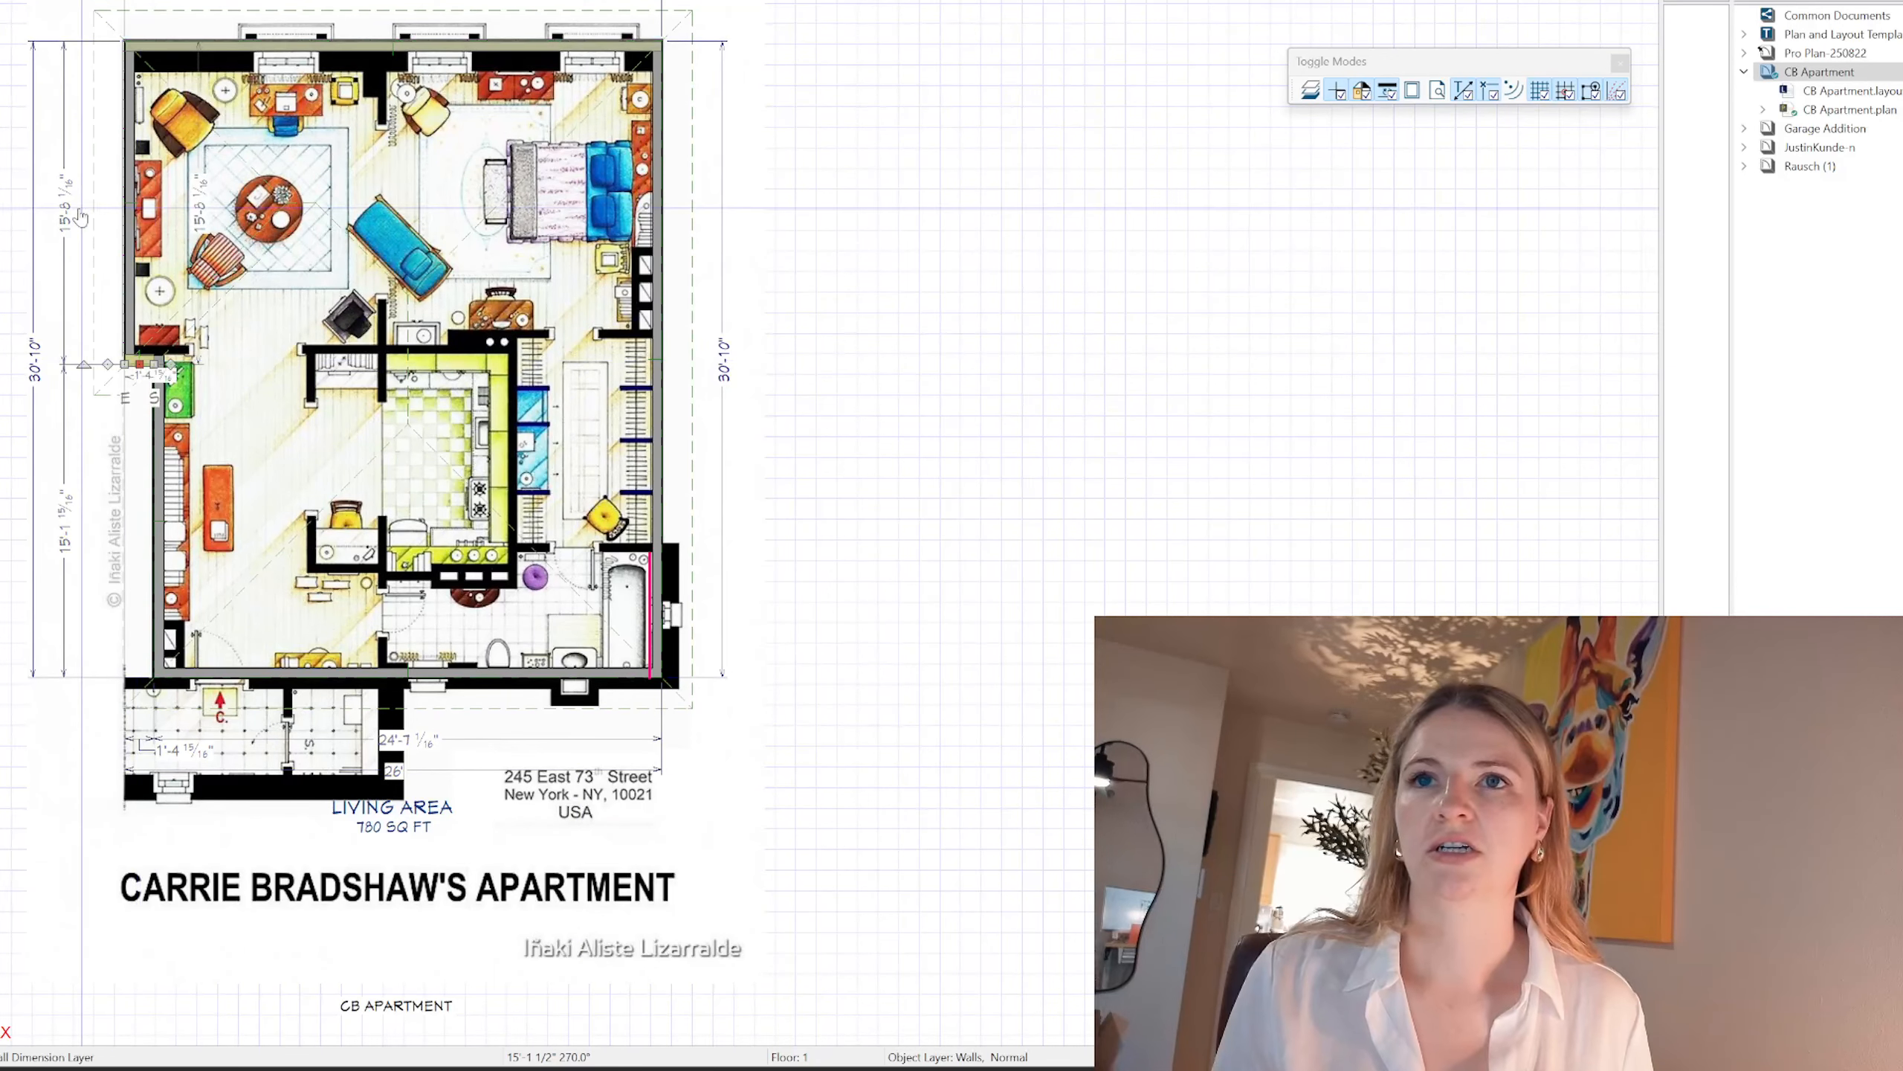
left_click(65, 198)
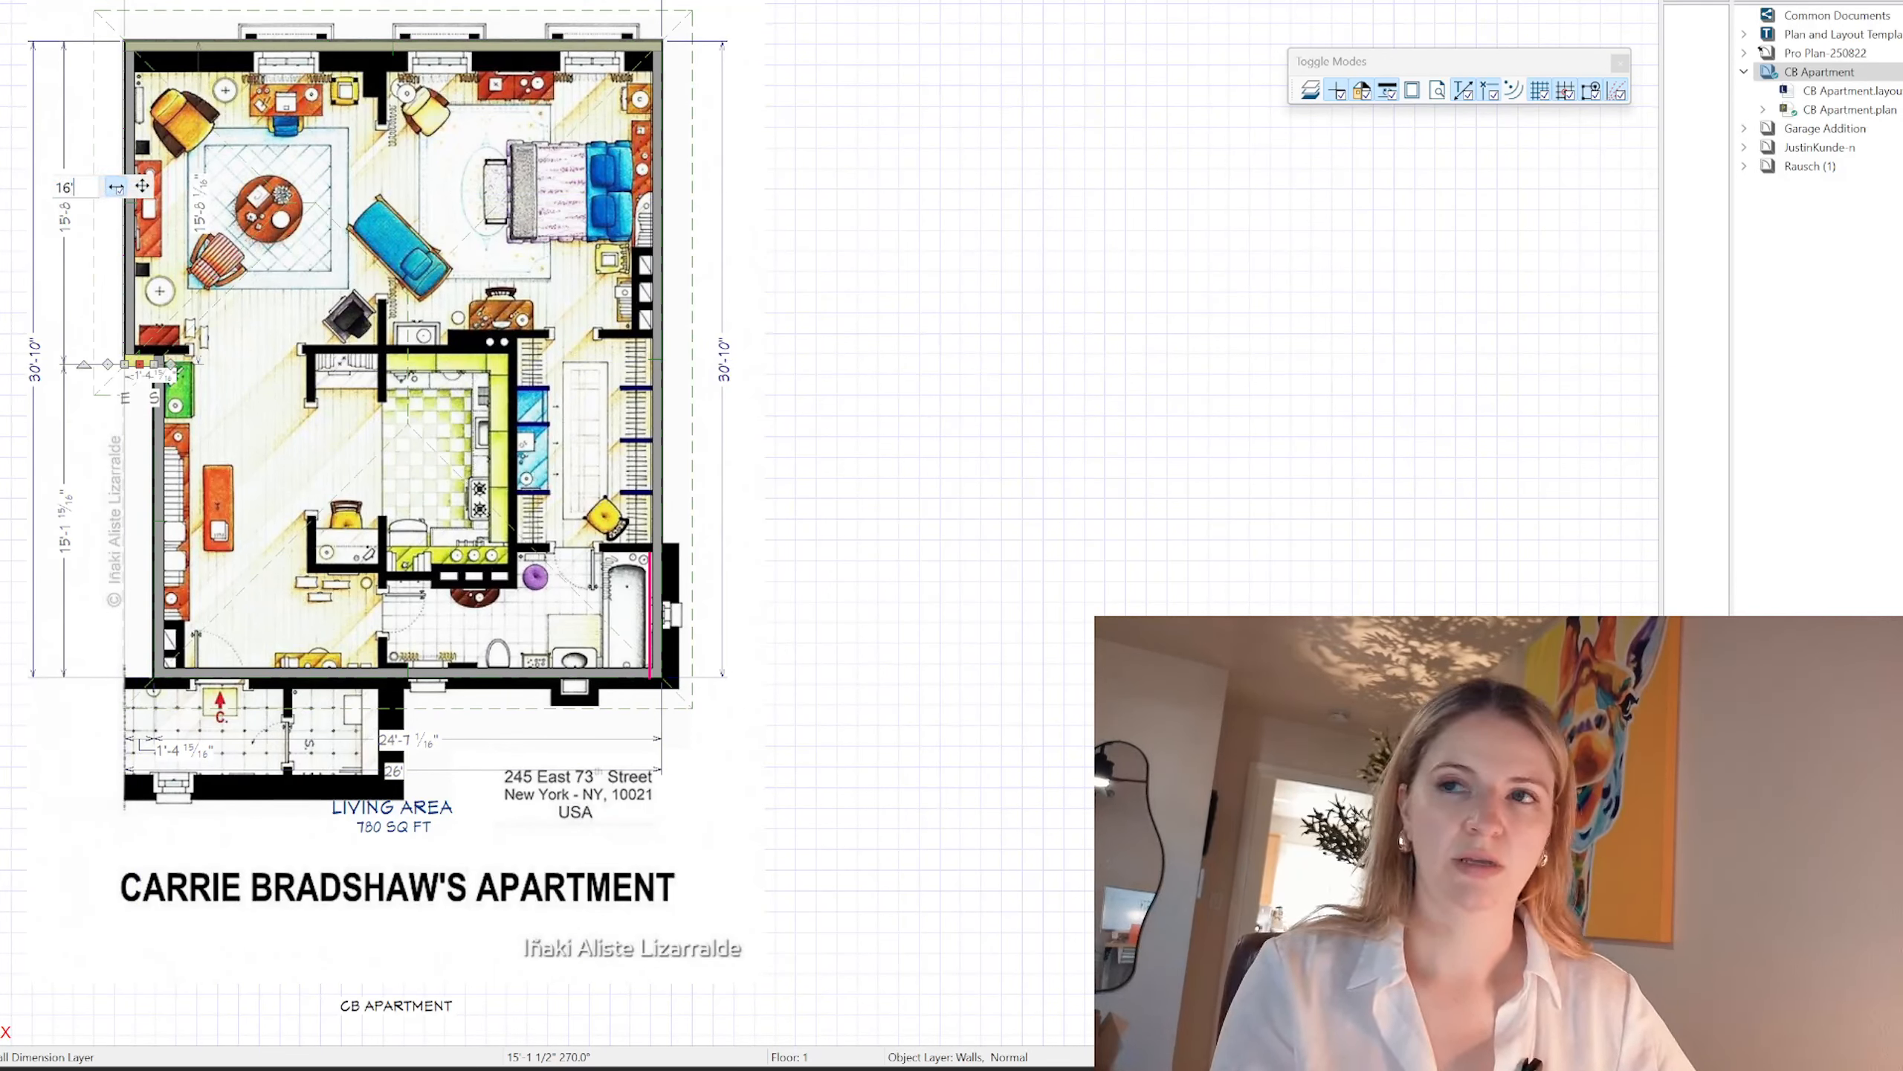
type("16'")
key("Return")
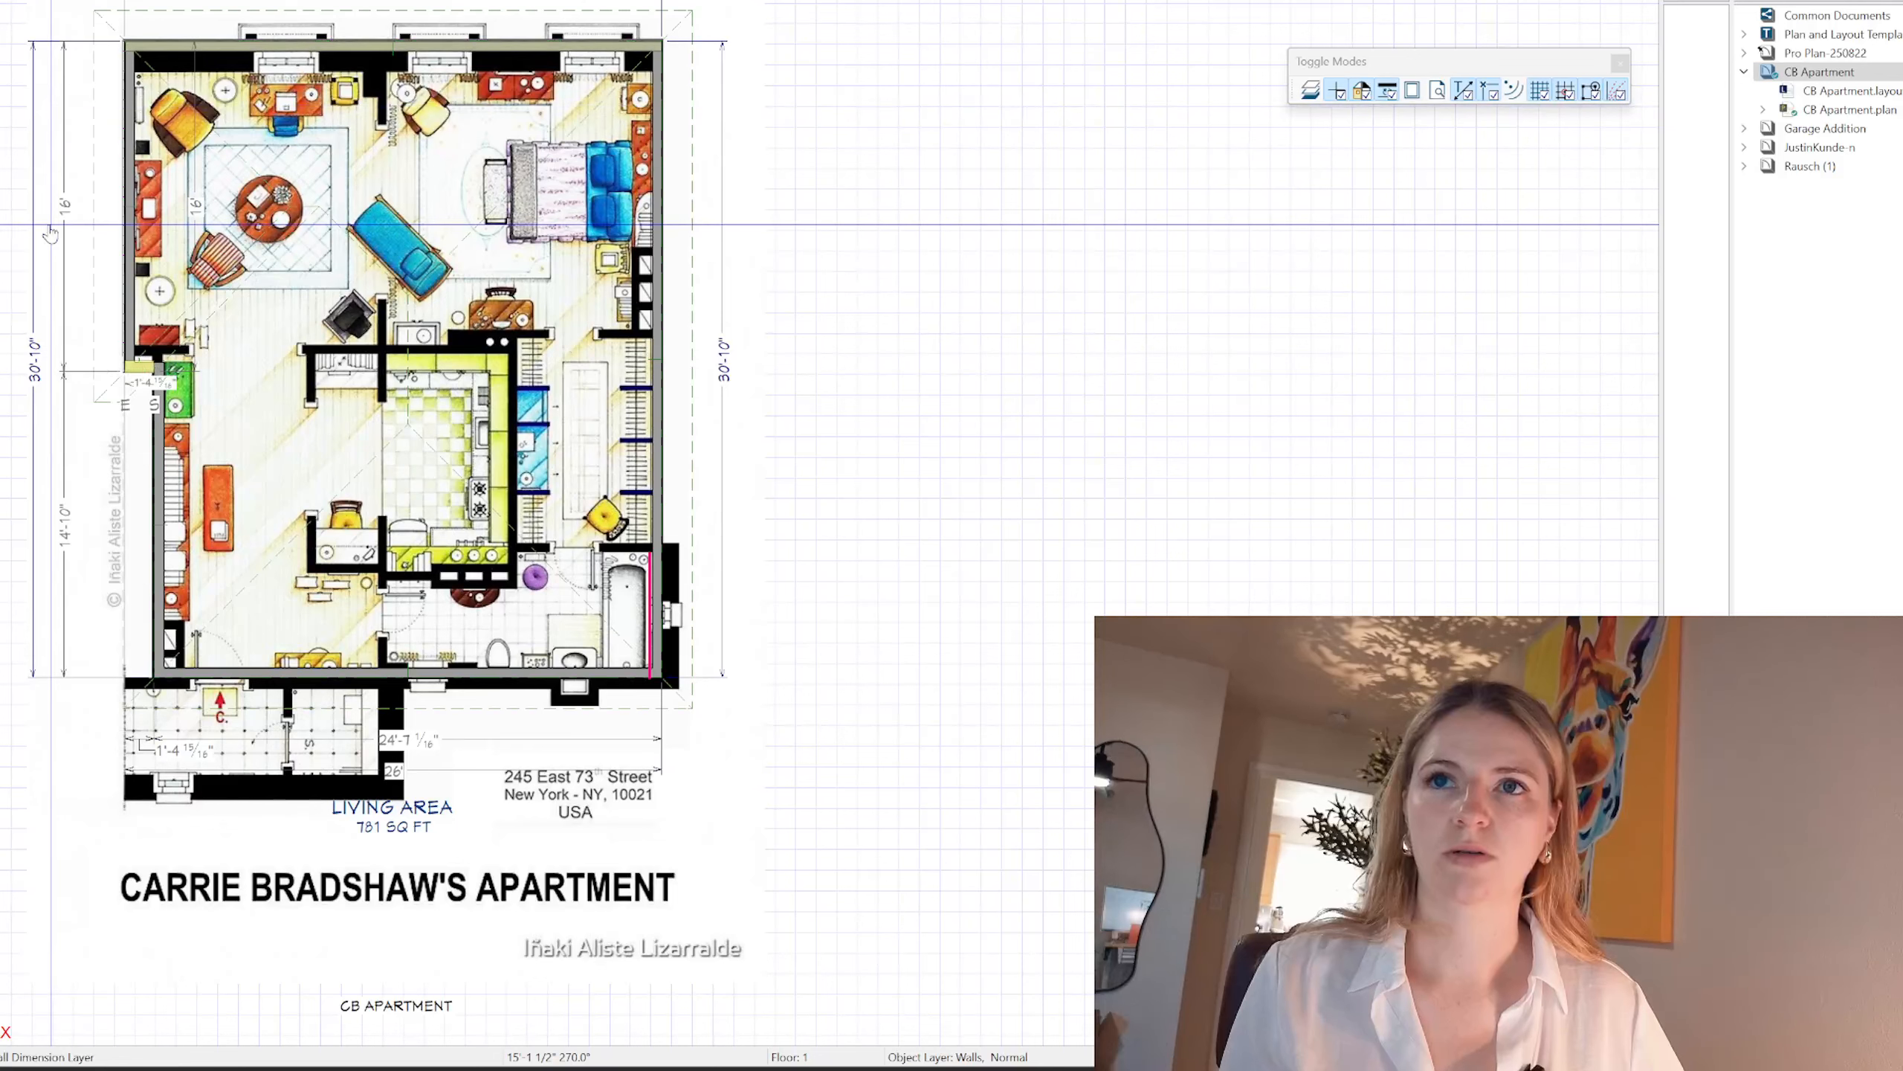
Step: Set the left jog wall's distance from the upper exterior wall to 15'
left_click(64, 208)
type("15'")
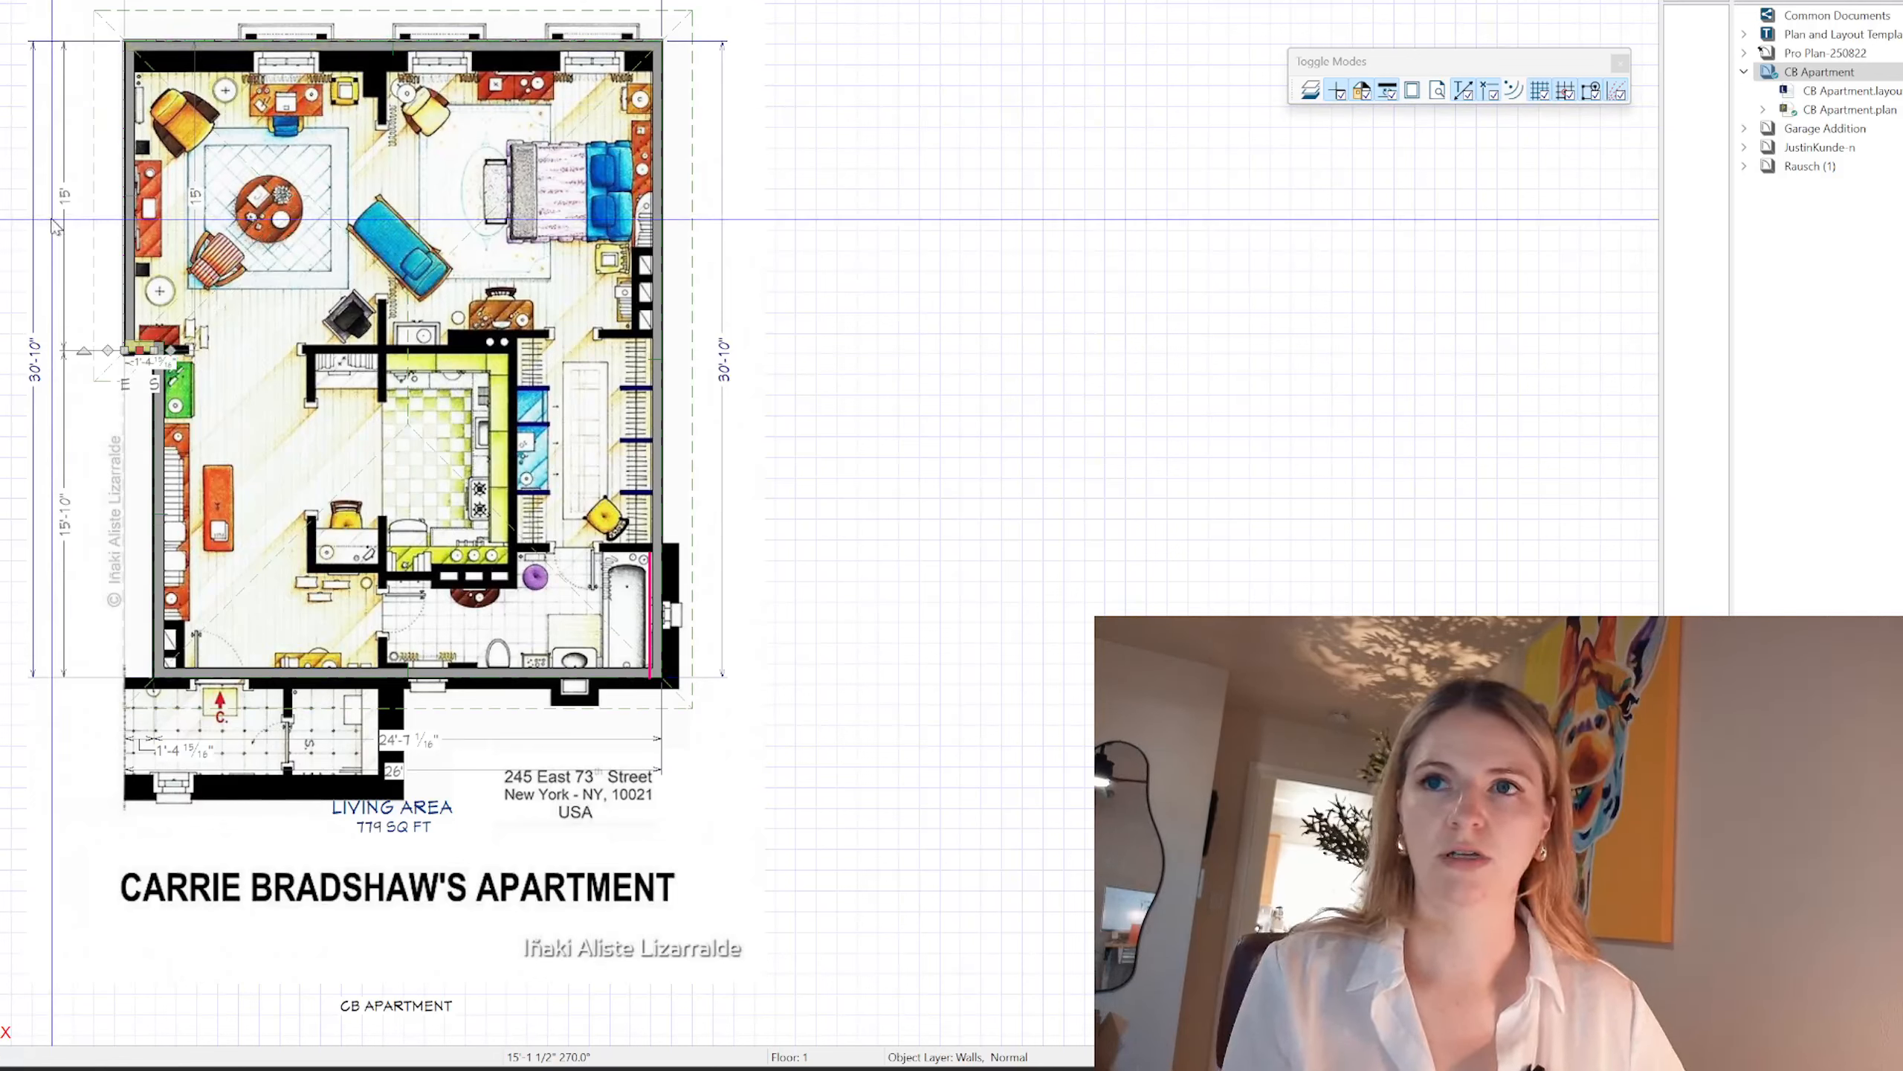
key("Return")
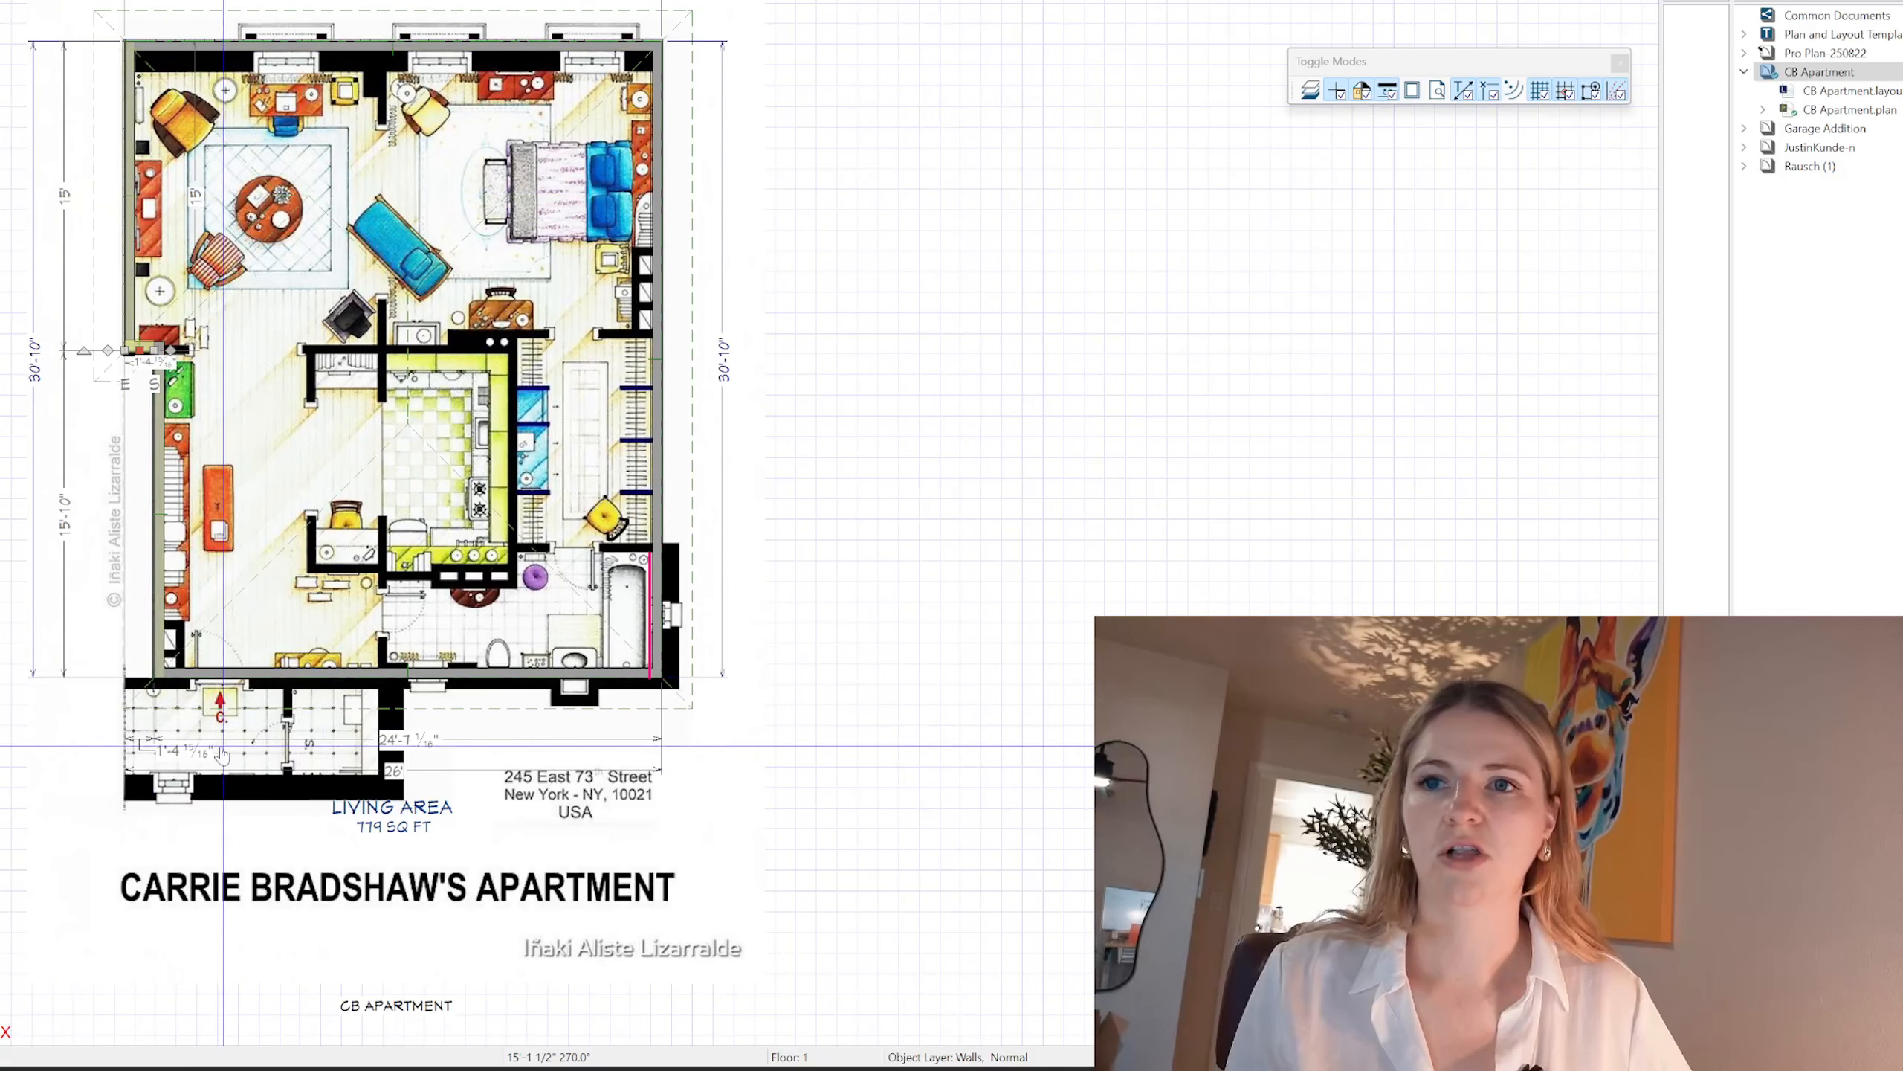
Step: Select the lower exterior wall and set its distance from the upper exterior wall to 31'
left_click(334, 686)
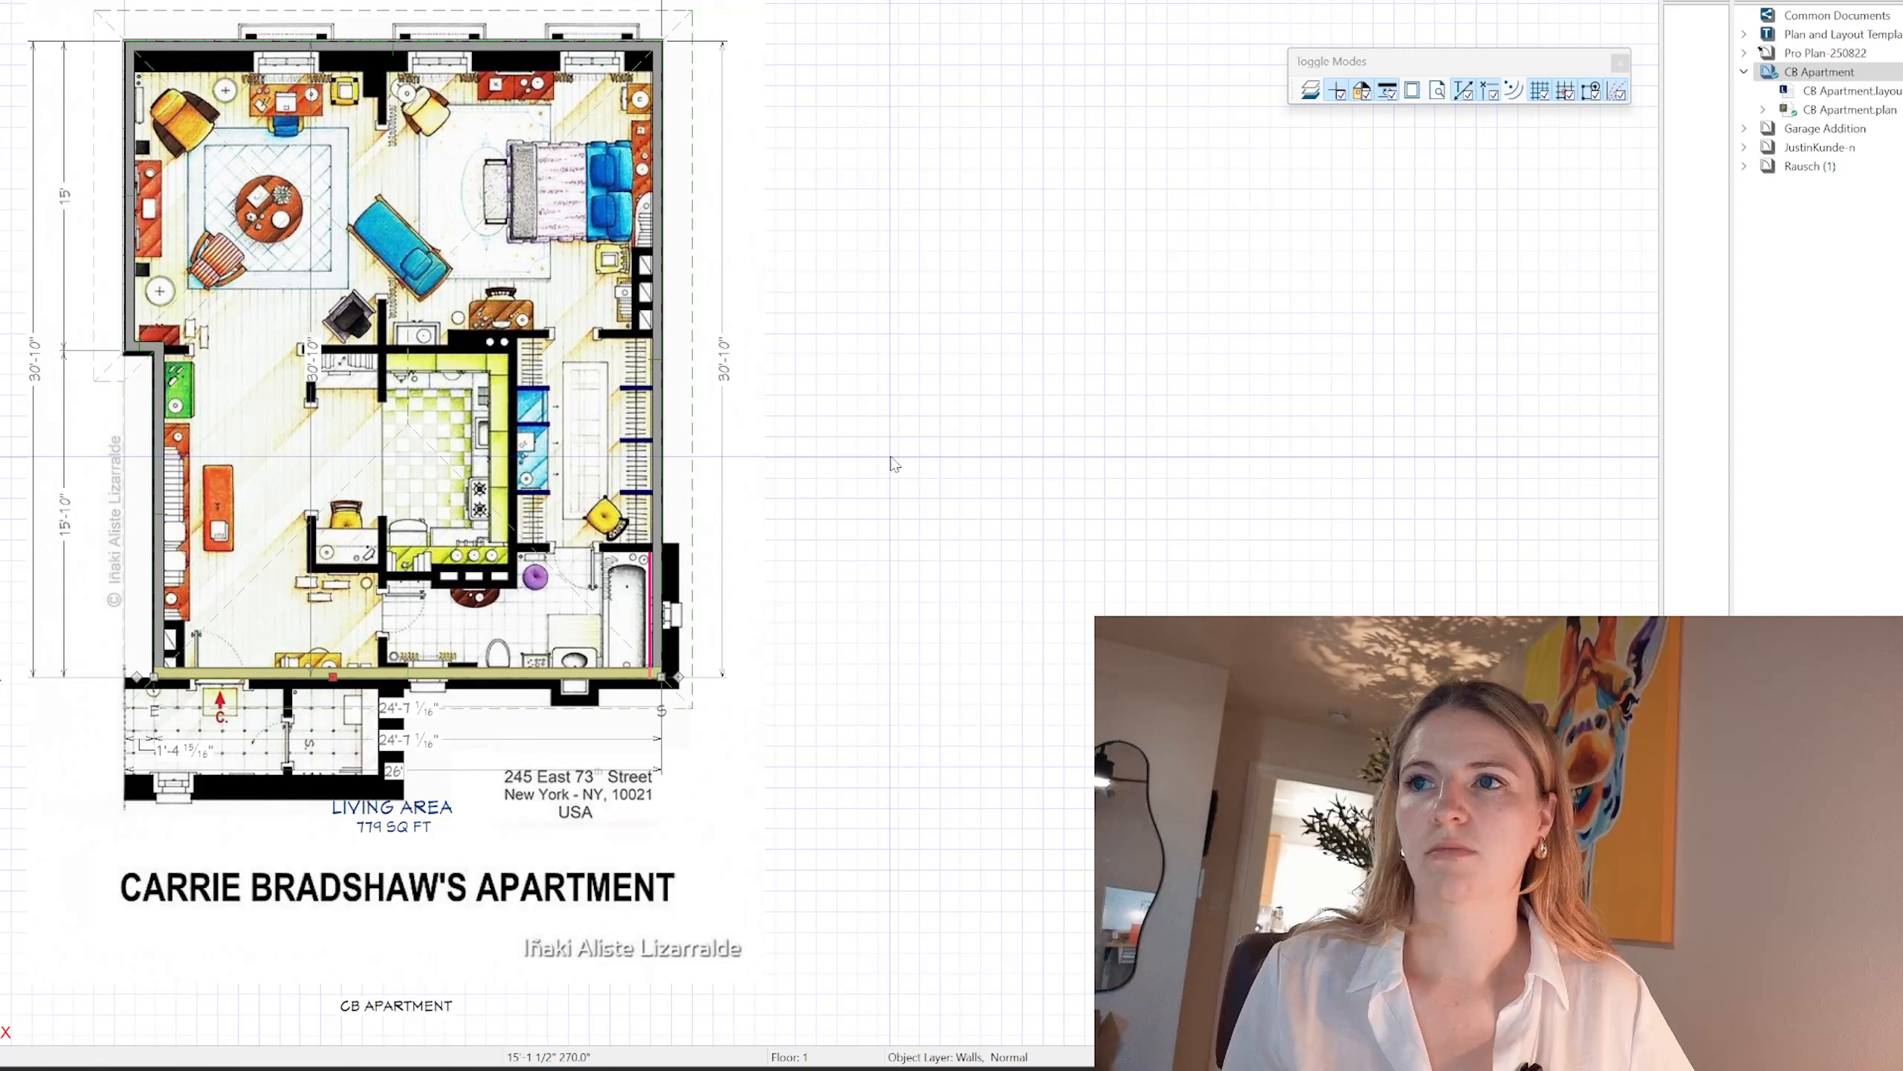
left_click(723, 364)
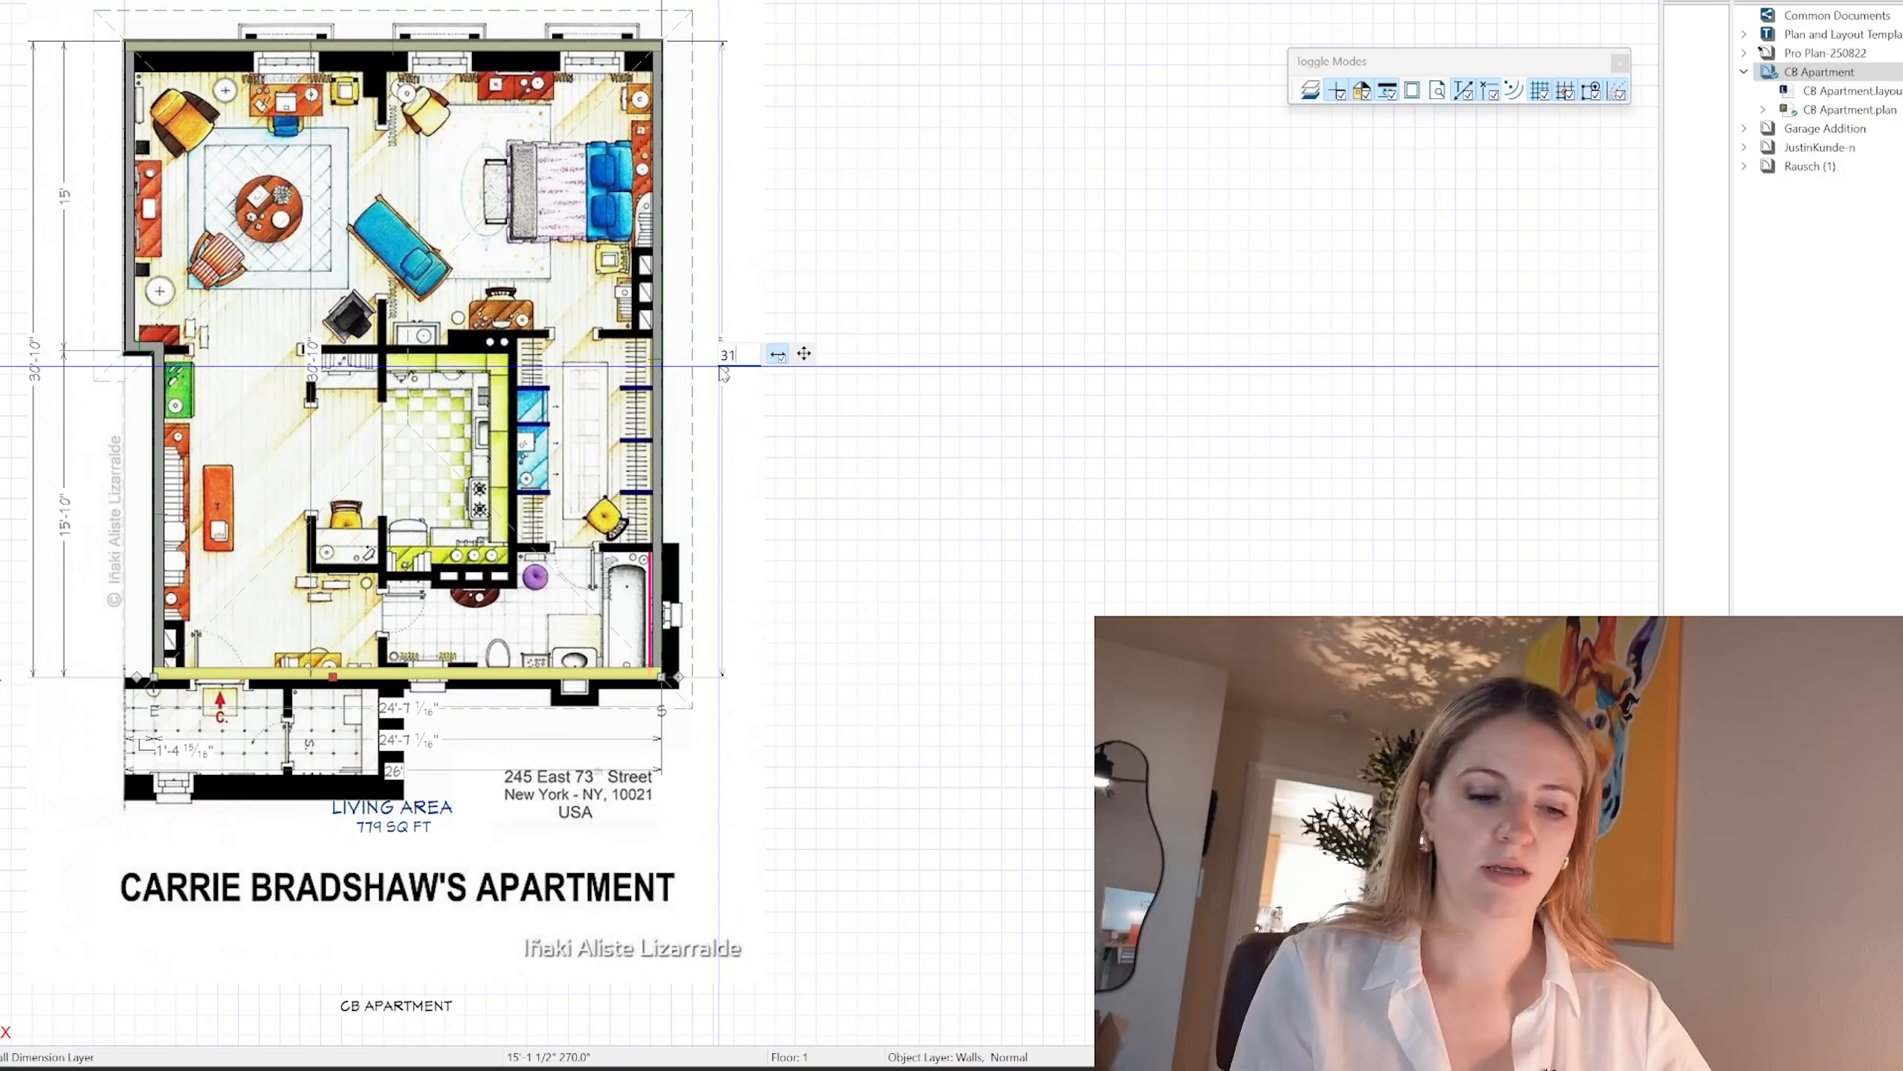
type("31'")
key("Return")
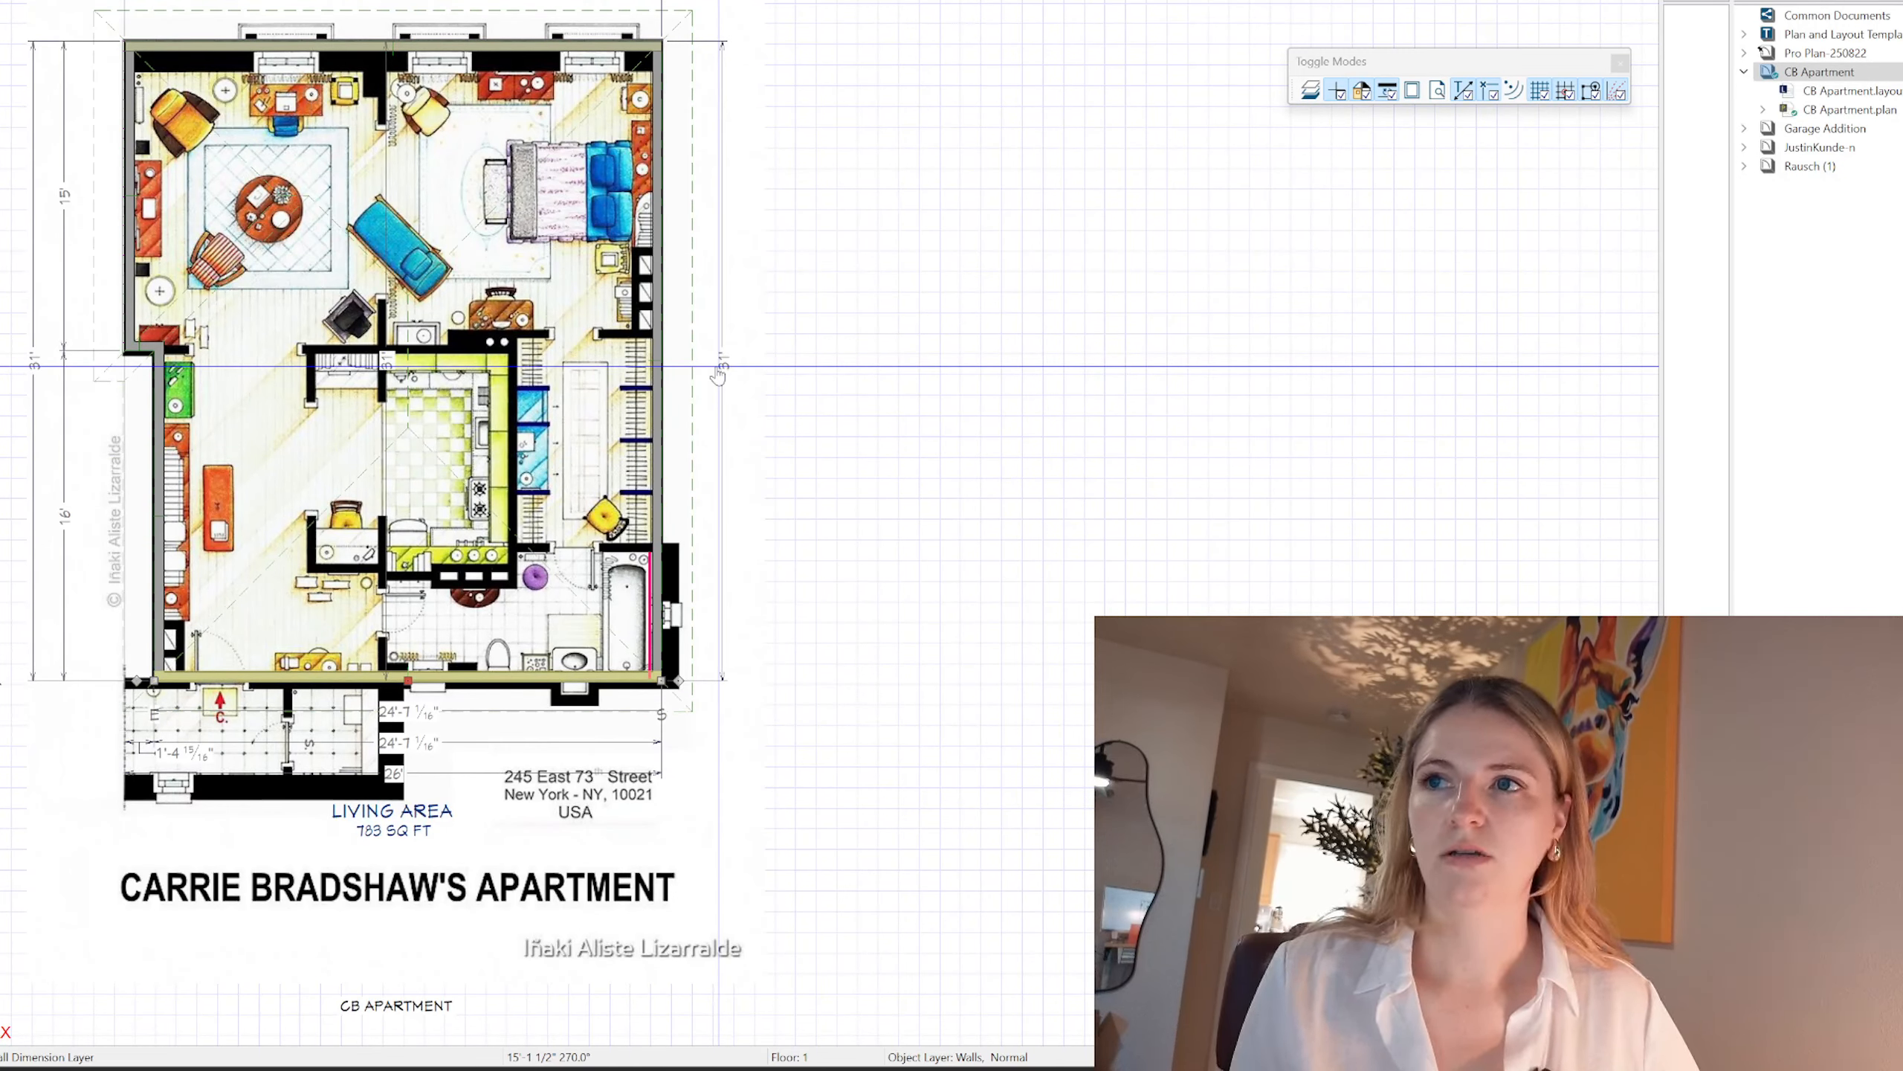
Step: Increase the apartment's overall depth to 31'-6" by moving the lower exterior wall, and deselect it
left_click(720, 371)
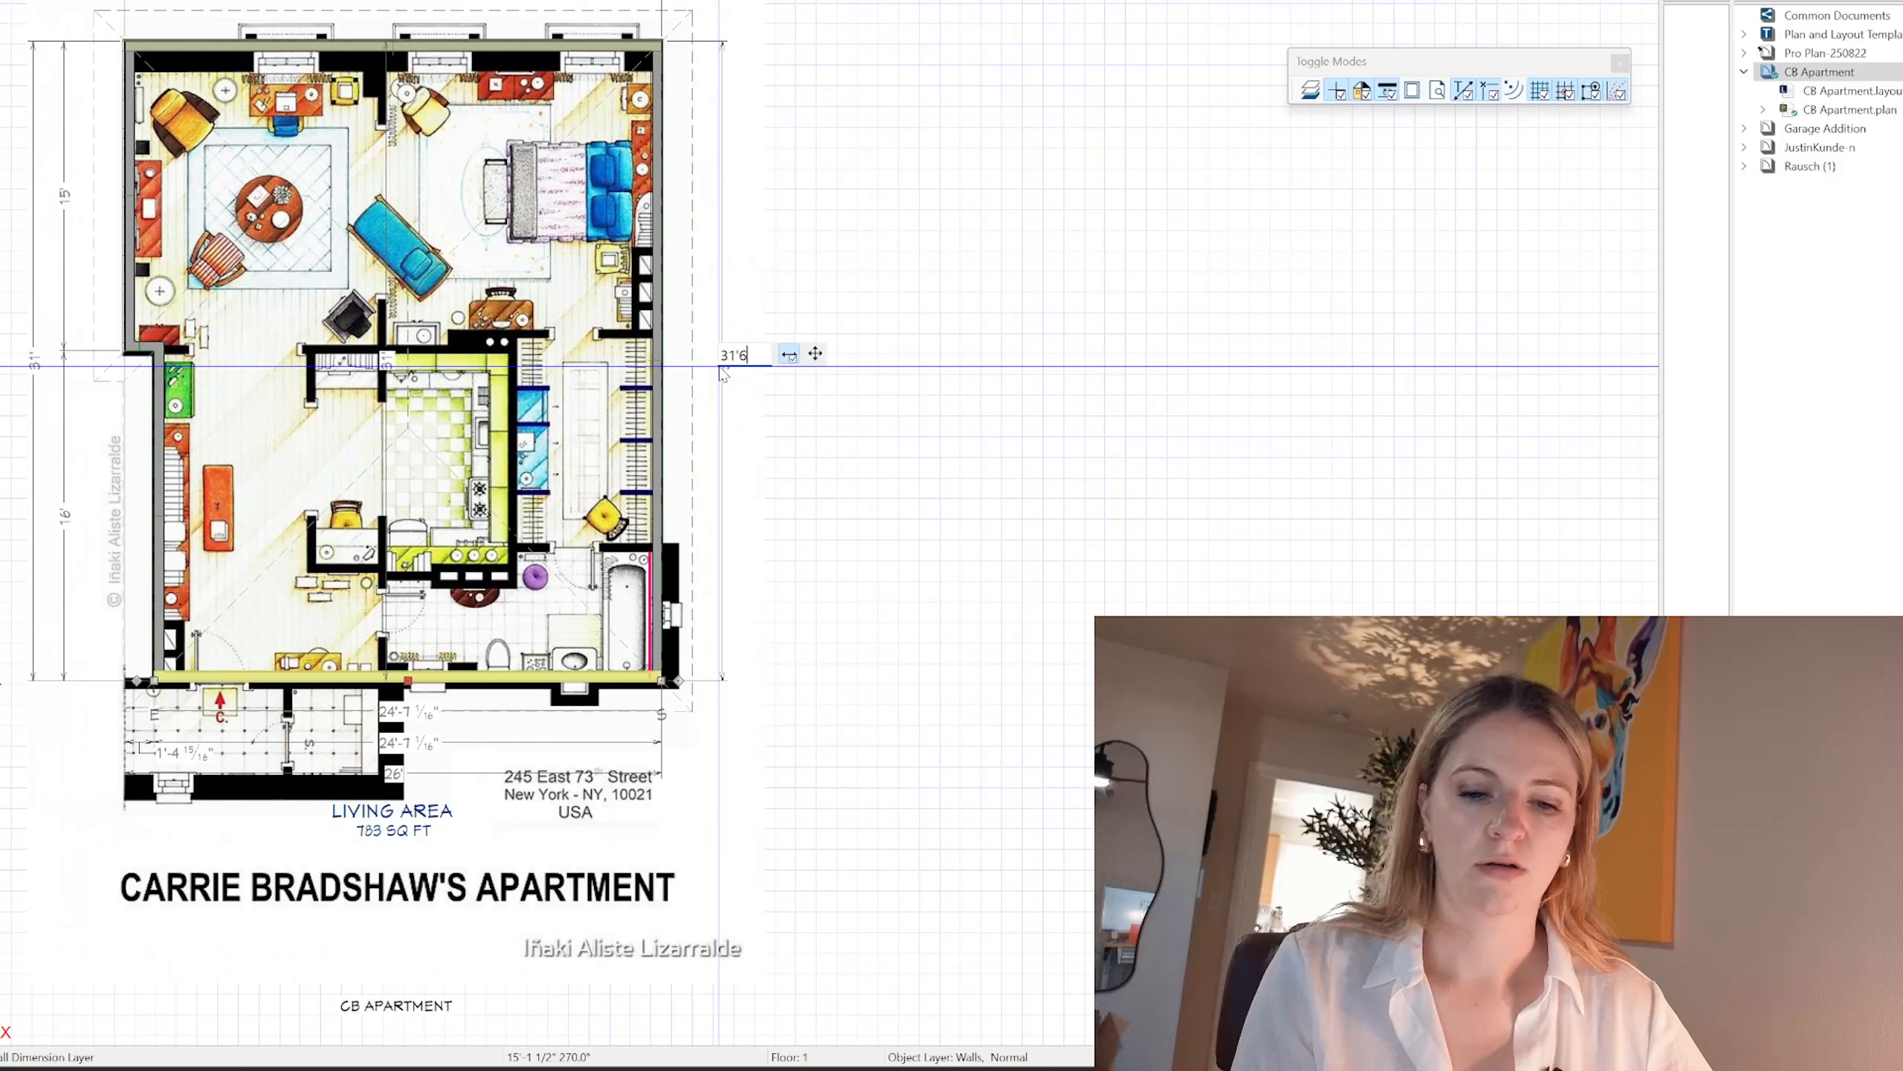
type("31'6")
key("Return")
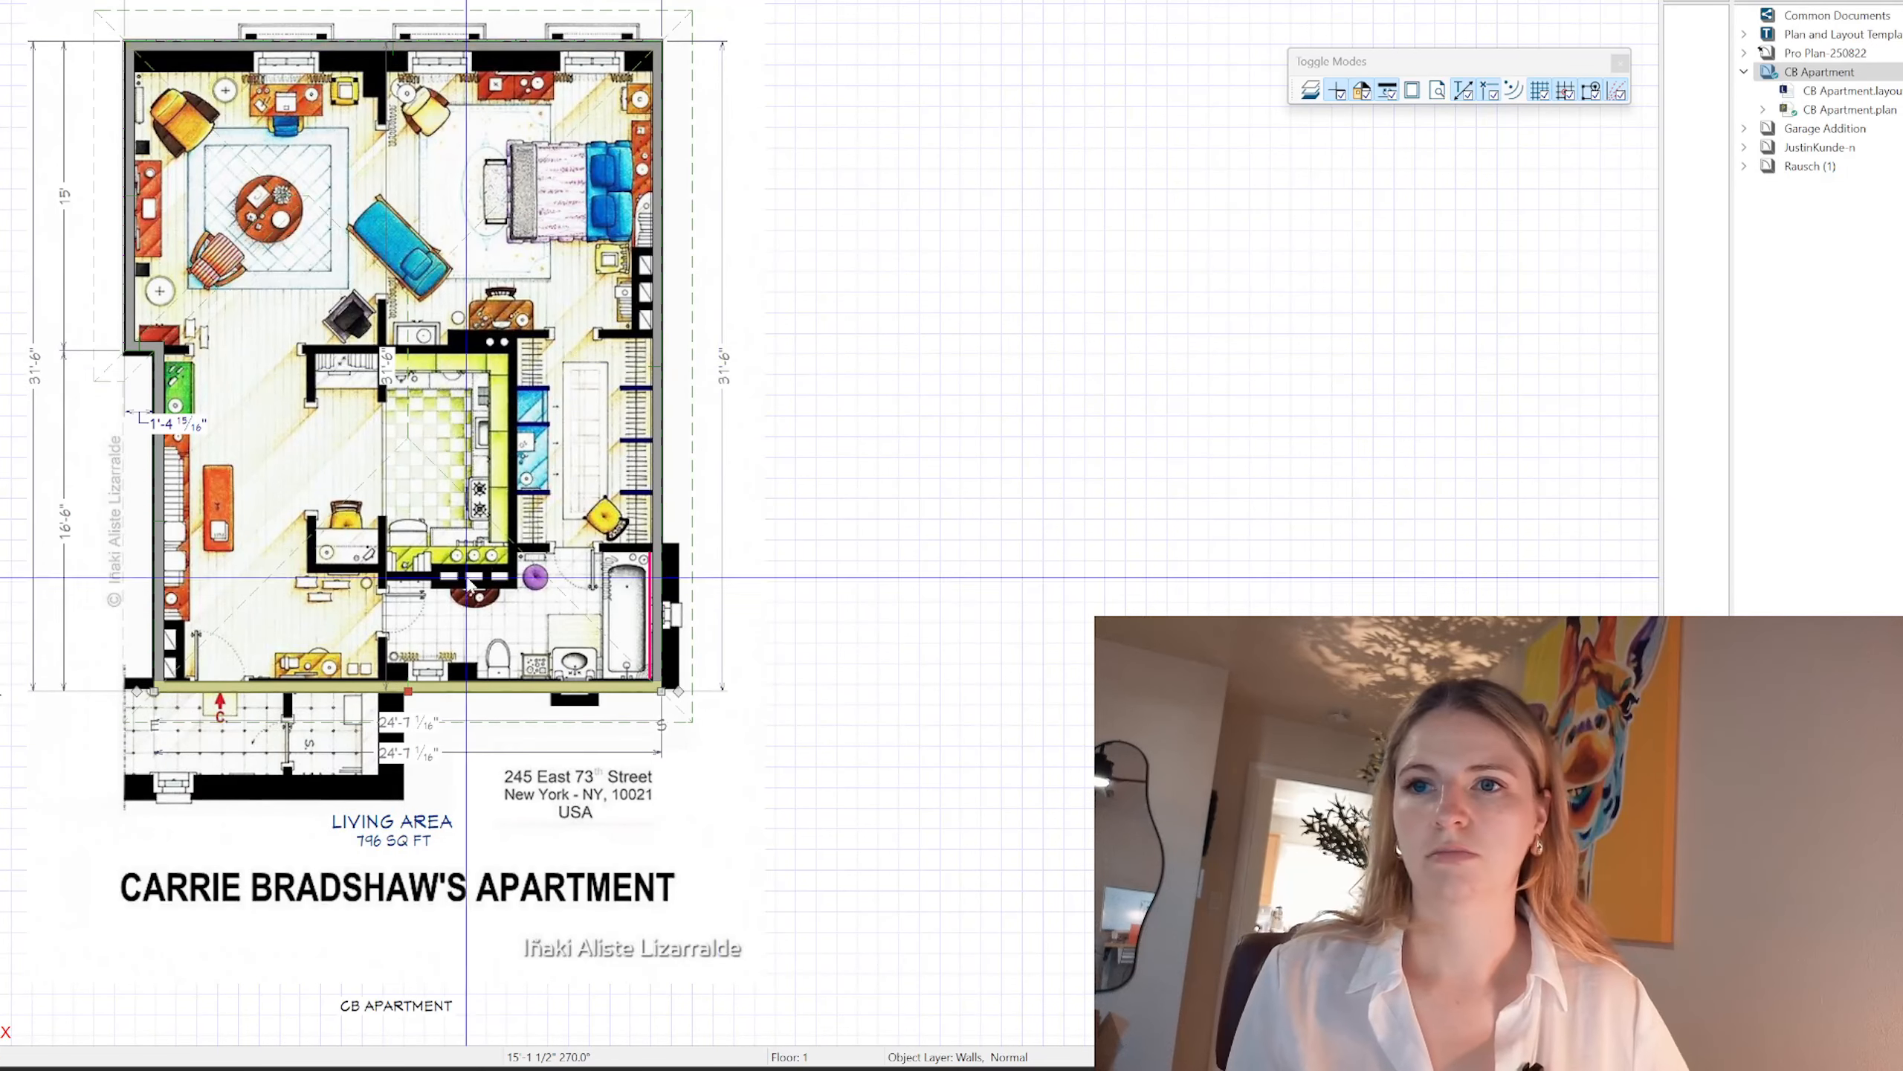
left_click(909, 443)
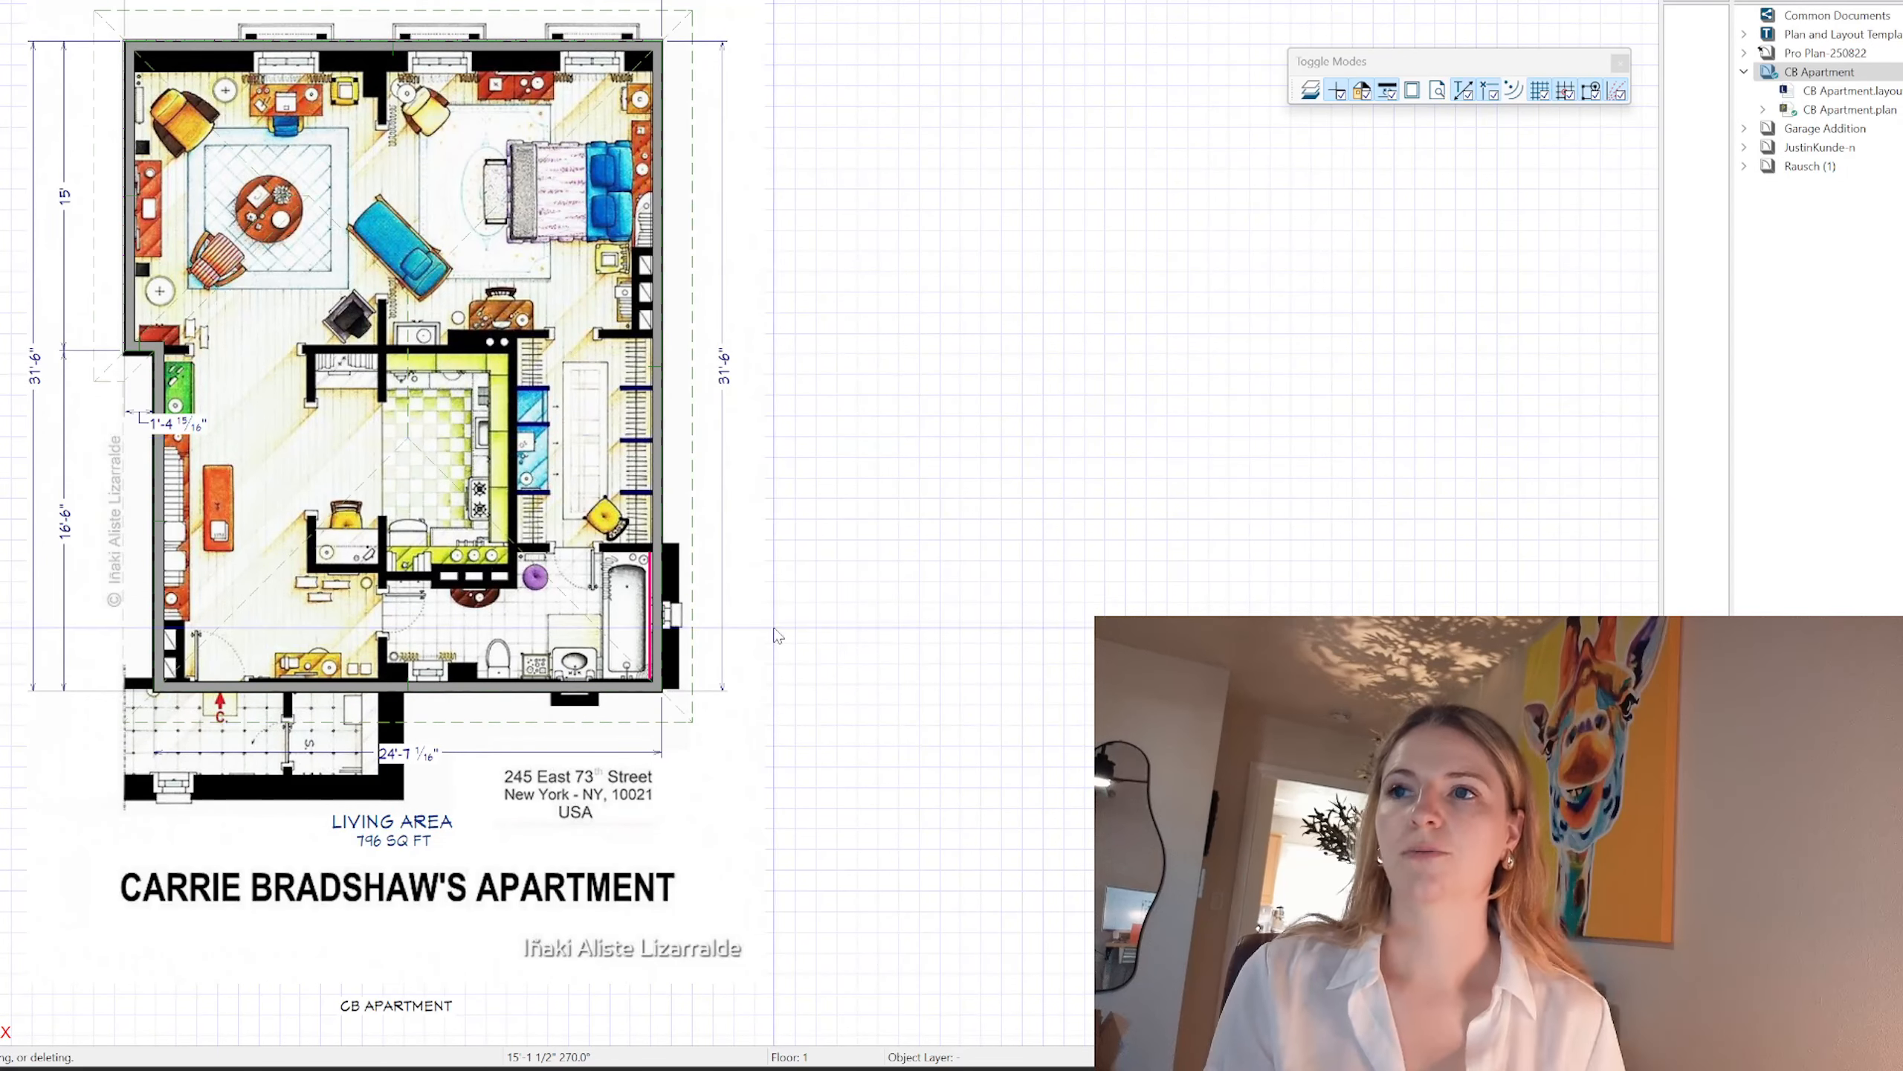
Step: Move the Living Area label from below the apartment to the open space beside its right exterior wall
left_click(403, 825)
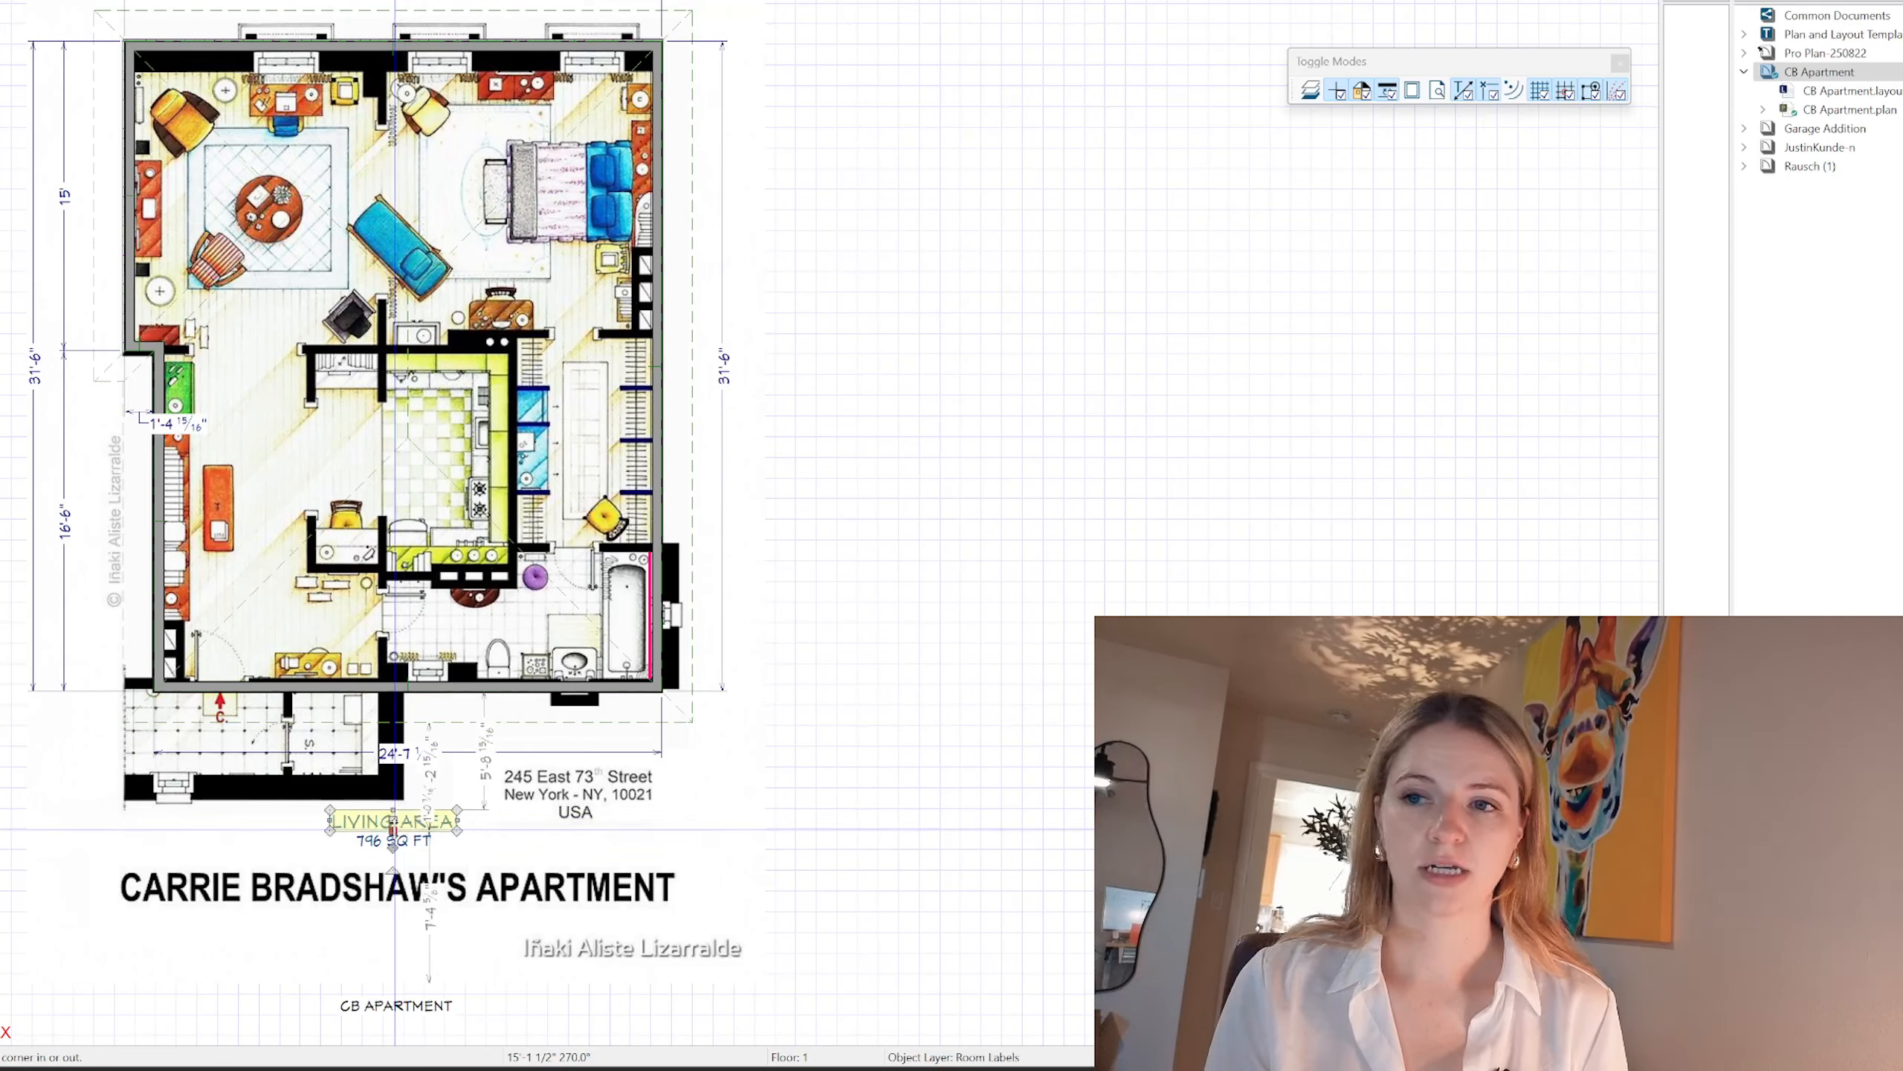
left_click_drag(392, 826, 772, 463)
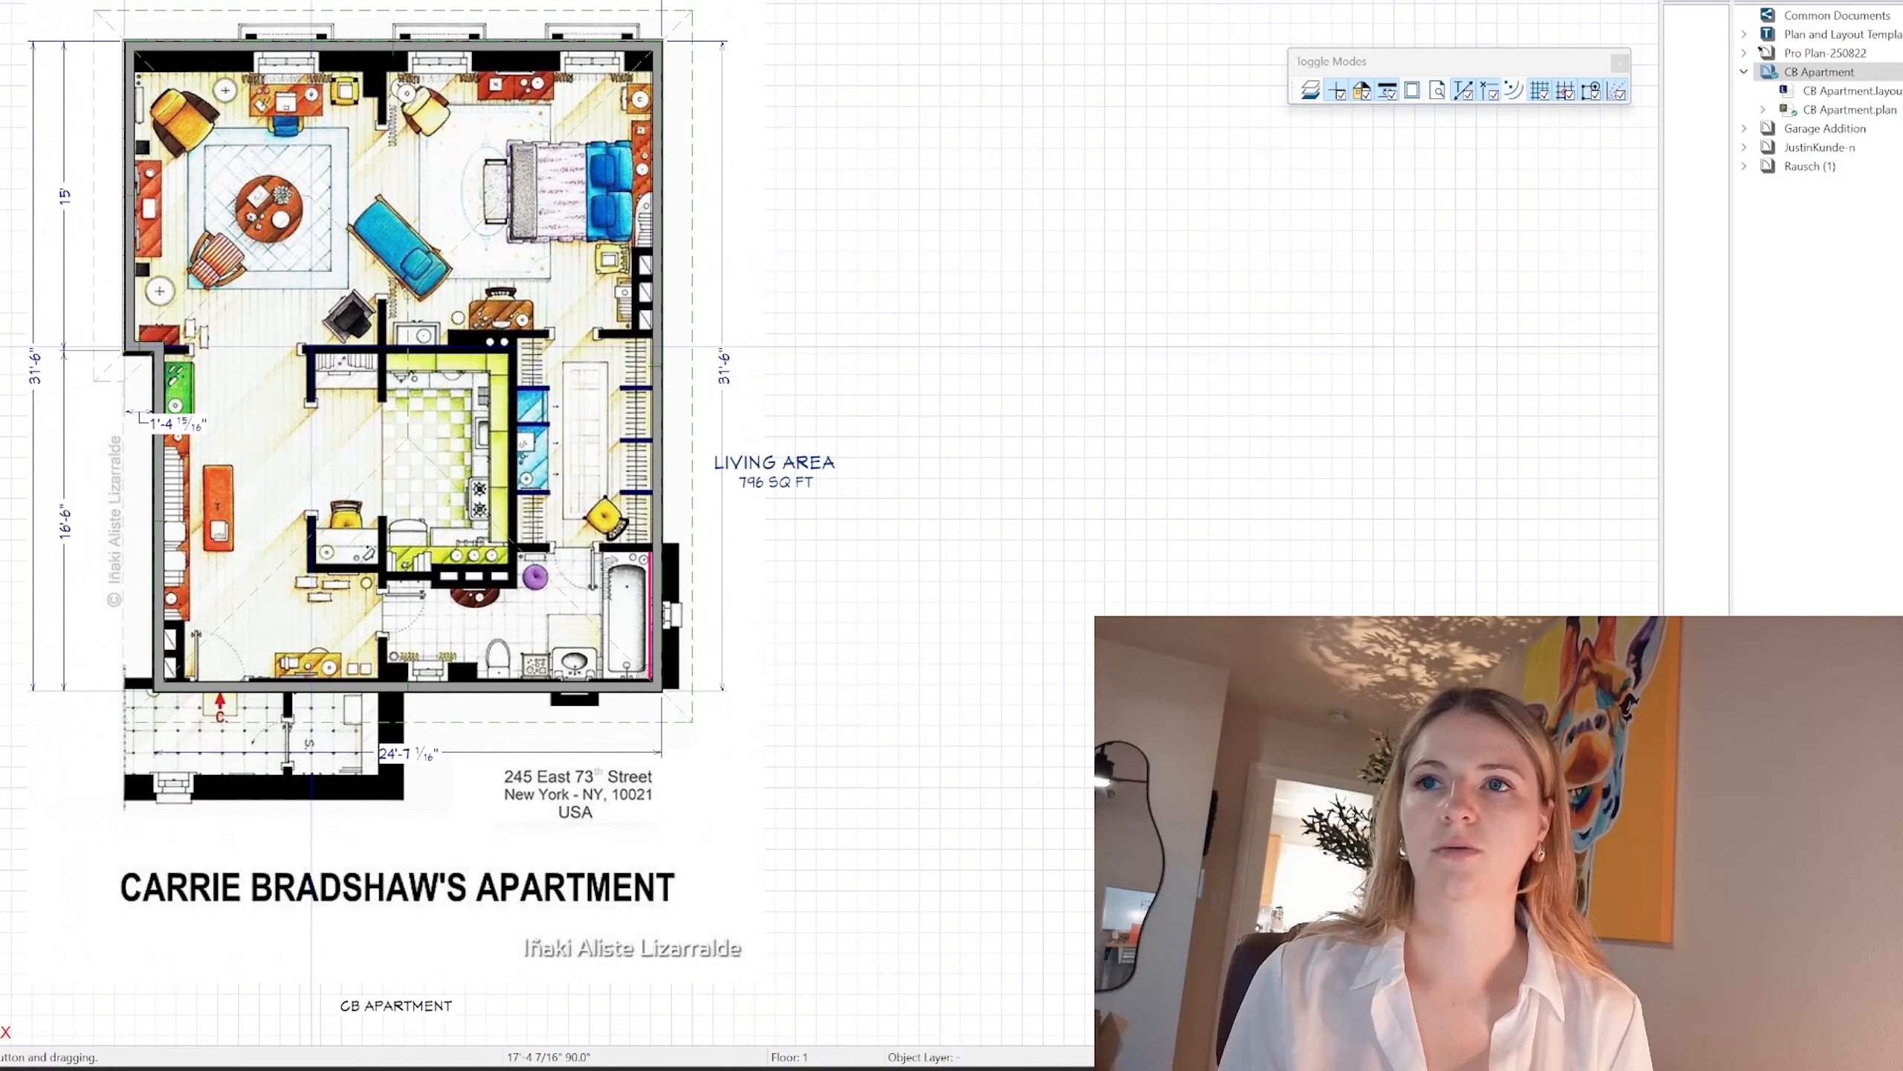
Step: Draw interior walls over the picture enclosing the central kitchen block, about 10' wide and 11' deep
mouse_move(313, 345)
left_mouse_down()
mouse_move(313, 572)
mouse_move(380, 561)
mouse_move(404, 591)
mouse_move(457, 563)
mouse_move(501, 590)
mouse_move(513, 573)
mouse_move(510, 324)
mouse_move(510, 356)
mouse_move(495, 342)
left_mouse_up()
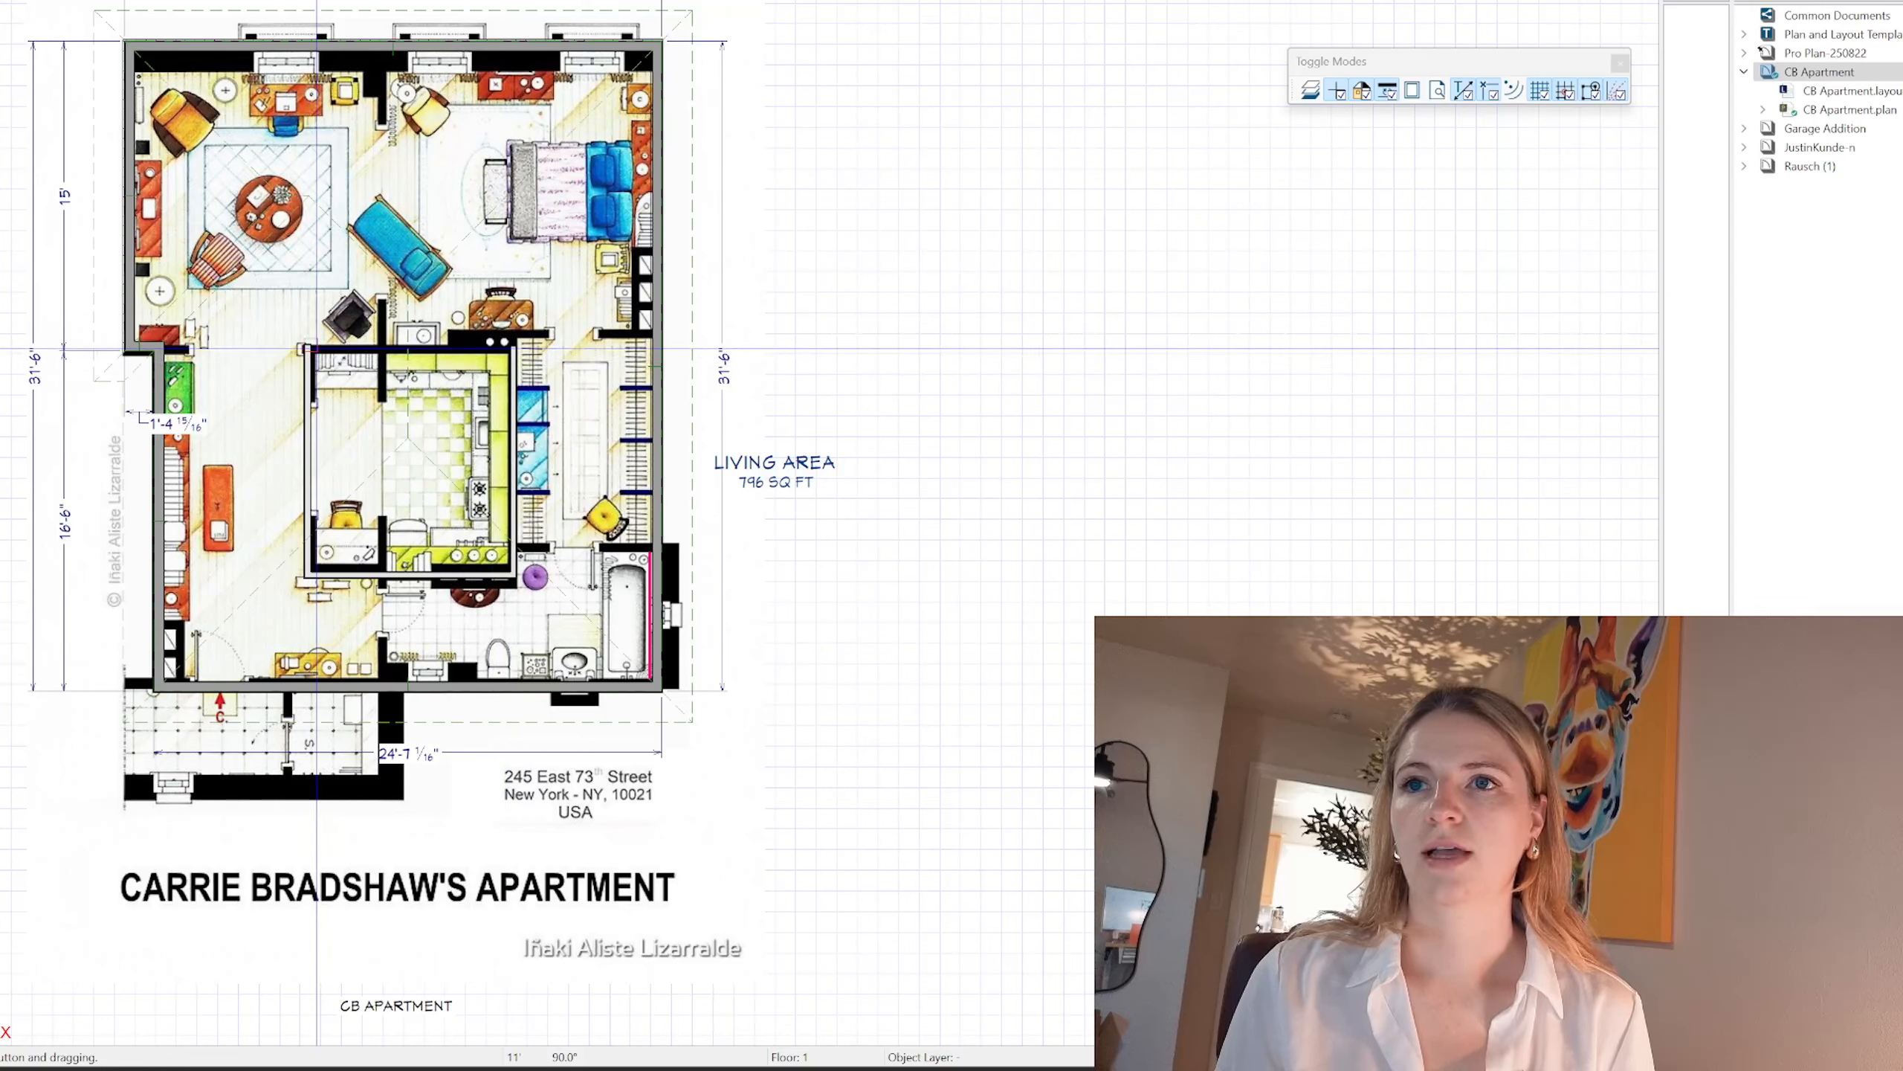
mouse_move(308, 348)
left_mouse_down()
mouse_move(544, 363)
mouse_move(401, 346)
left_mouse_up()
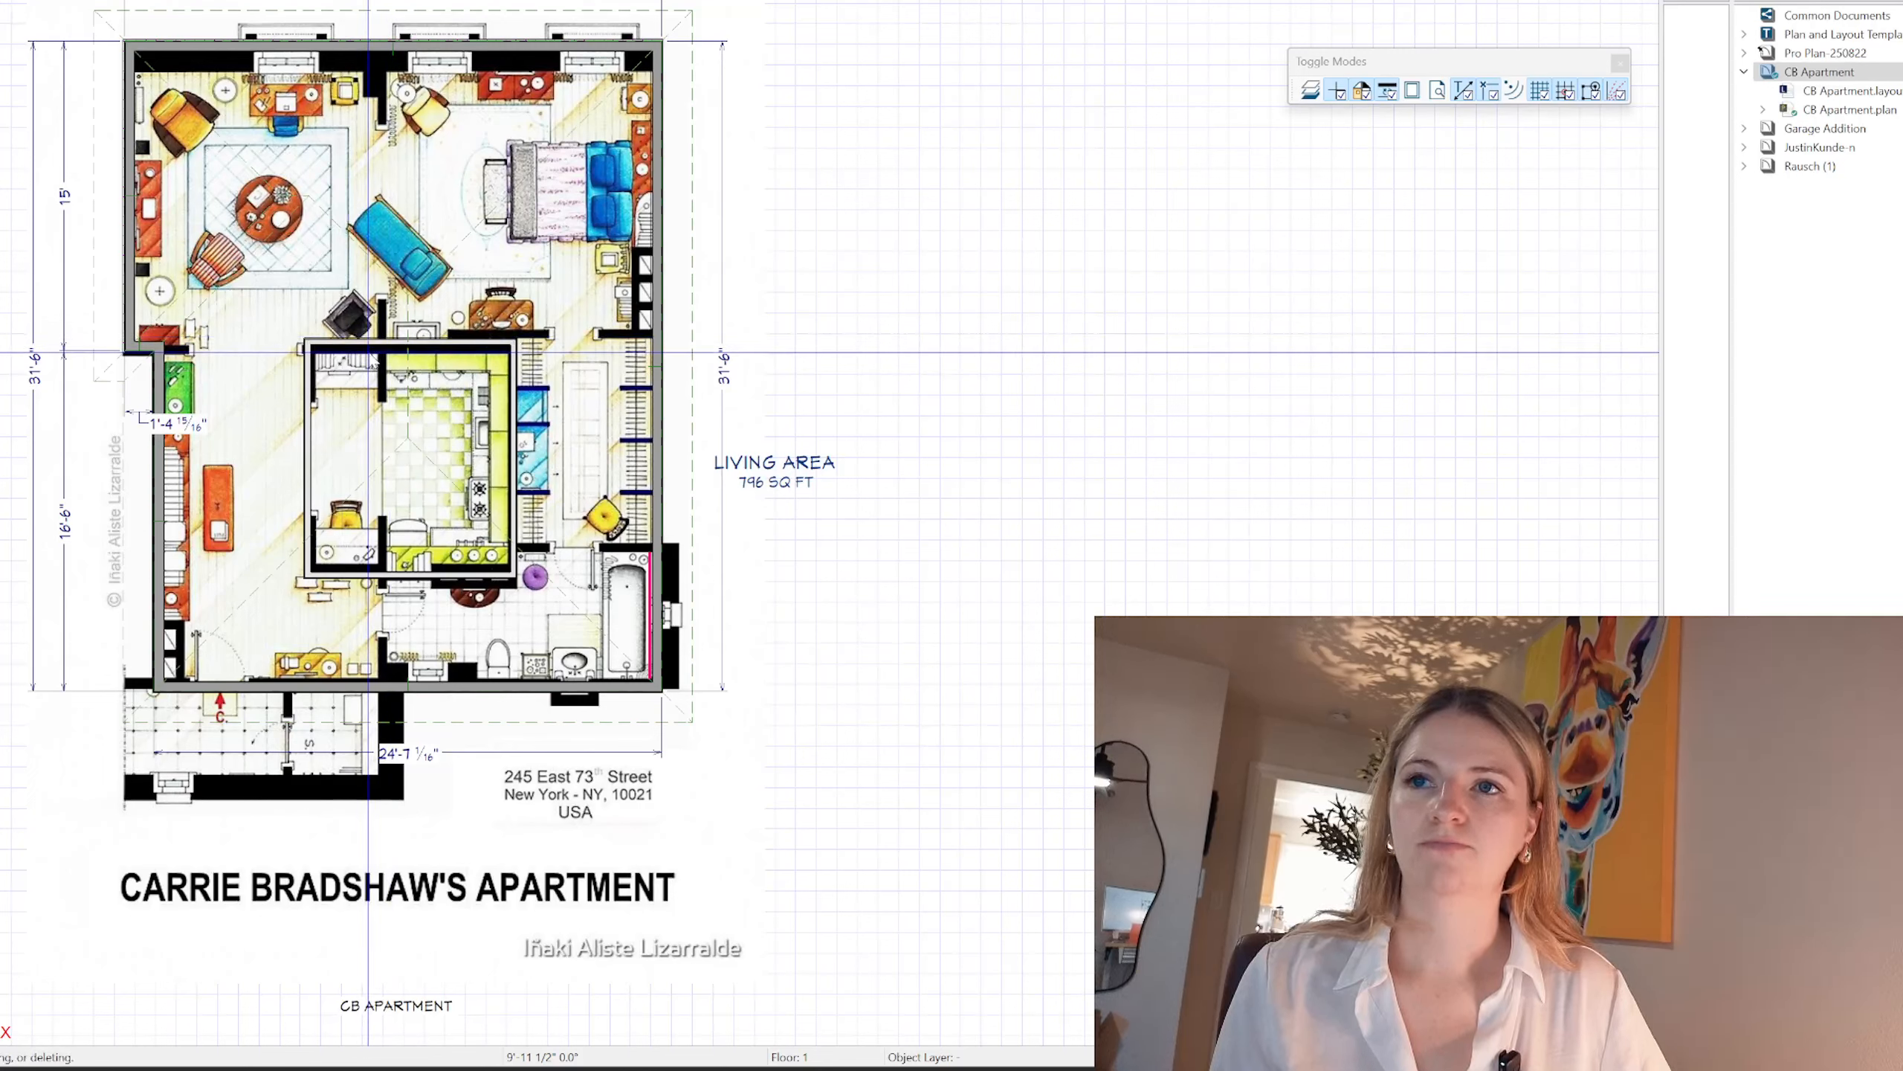
Step: Select the kitchen block's upper wall, adjust its spacing from the block's lower wall with the dimension, and deselect it
left_click_drag(368, 342, 318, 345)
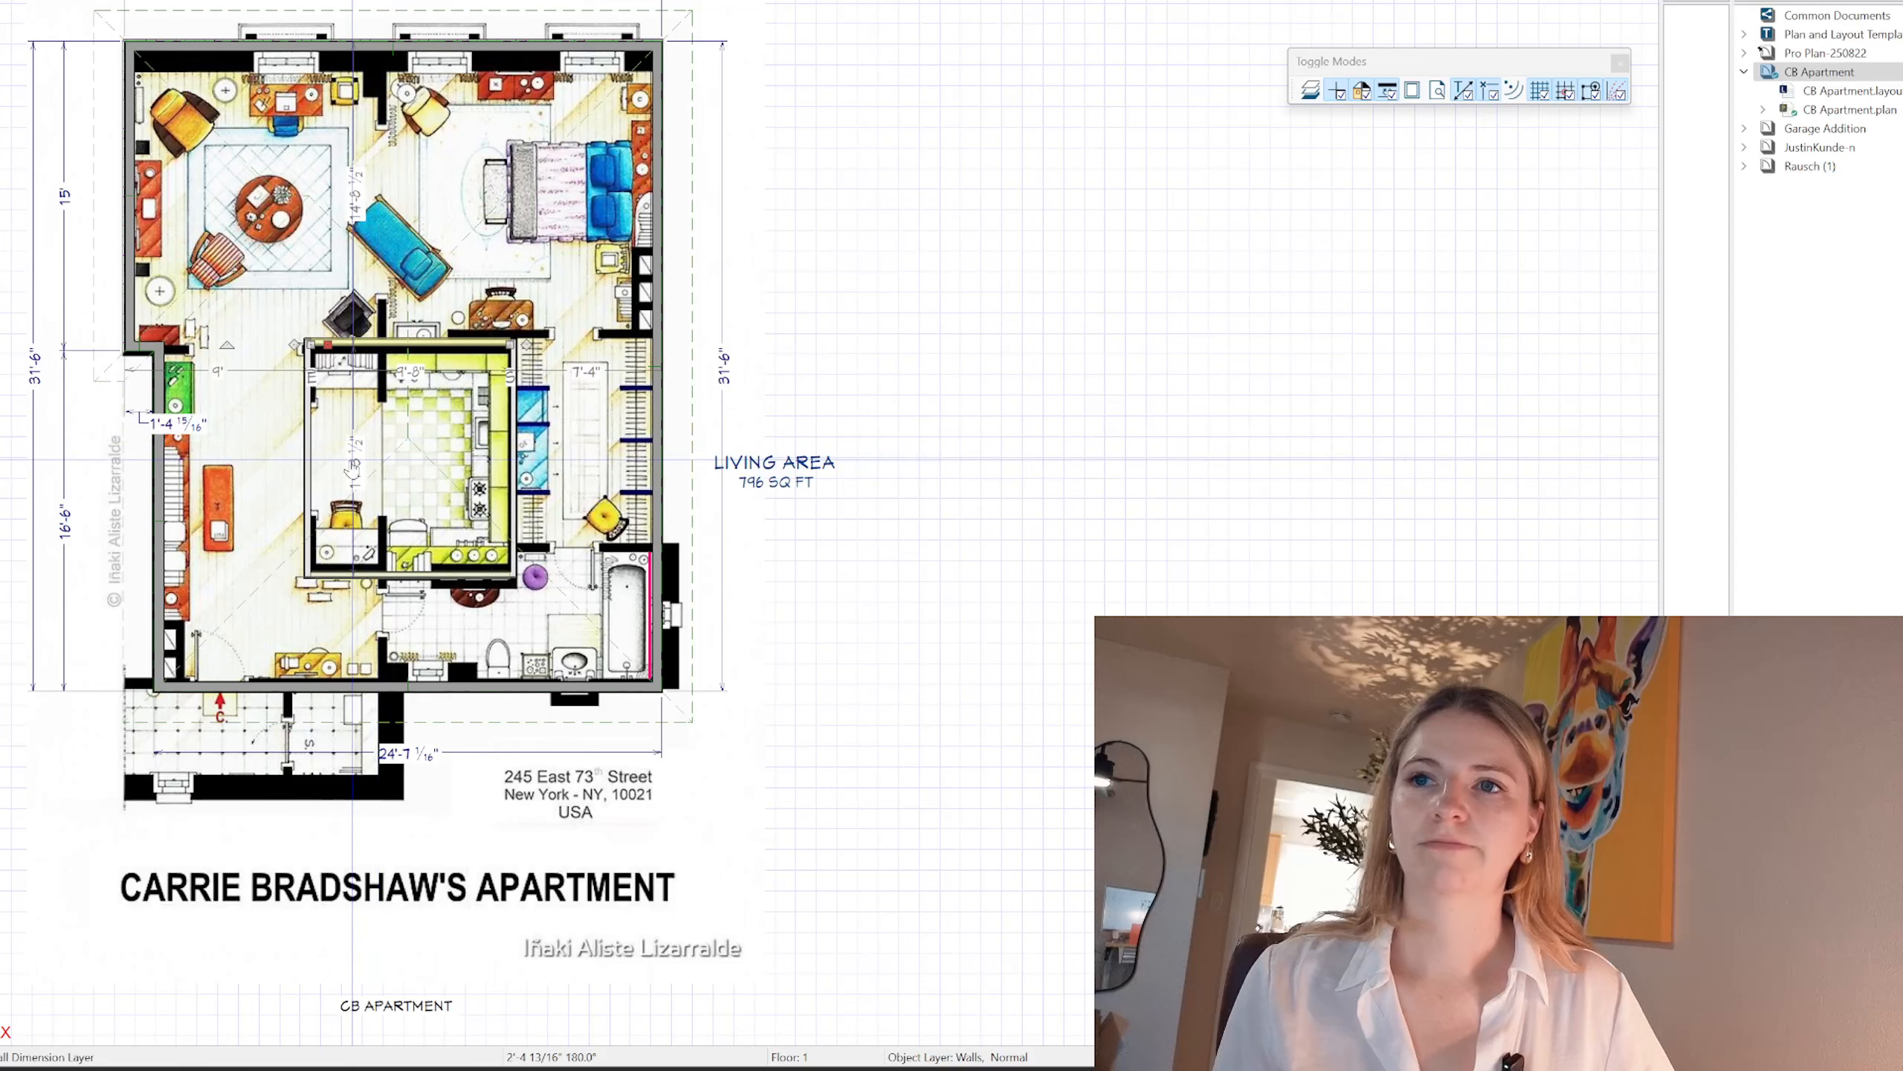
left_click(372, 474)
left_click(322, 349)
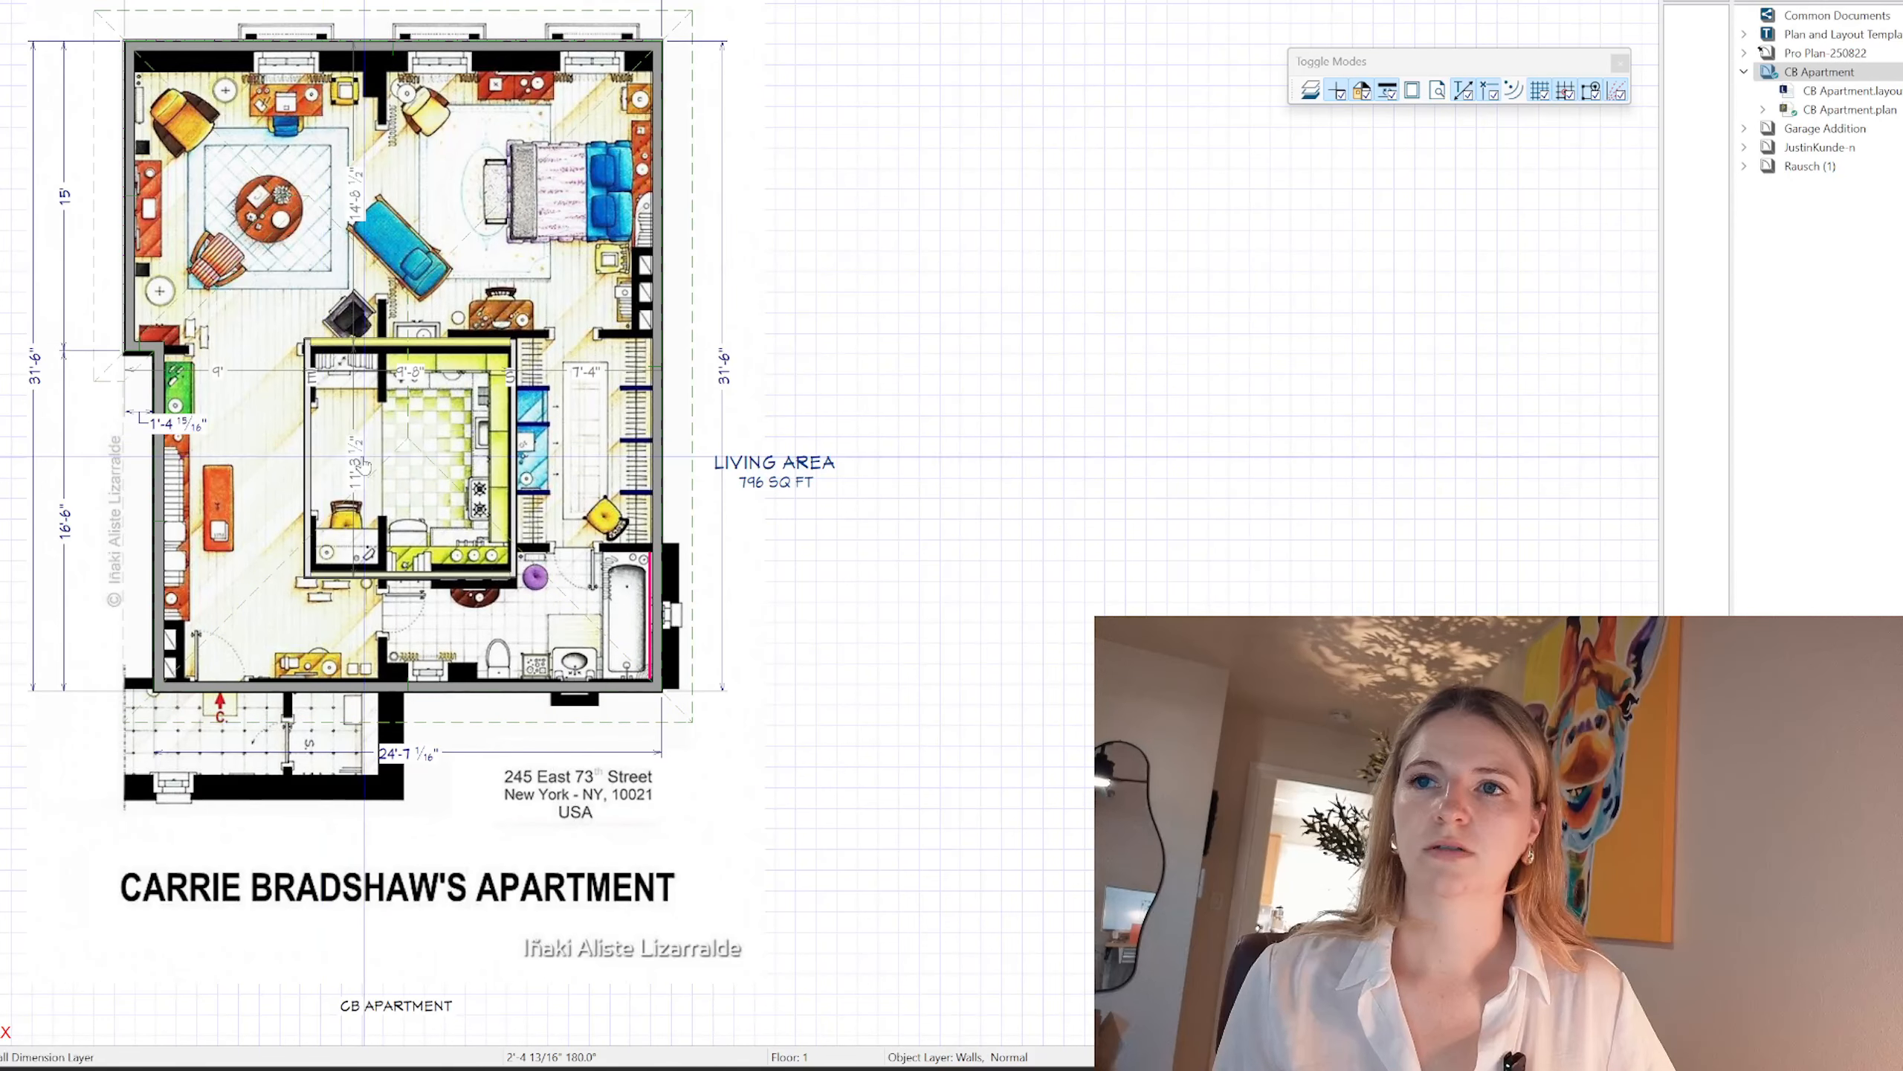
key("Return")
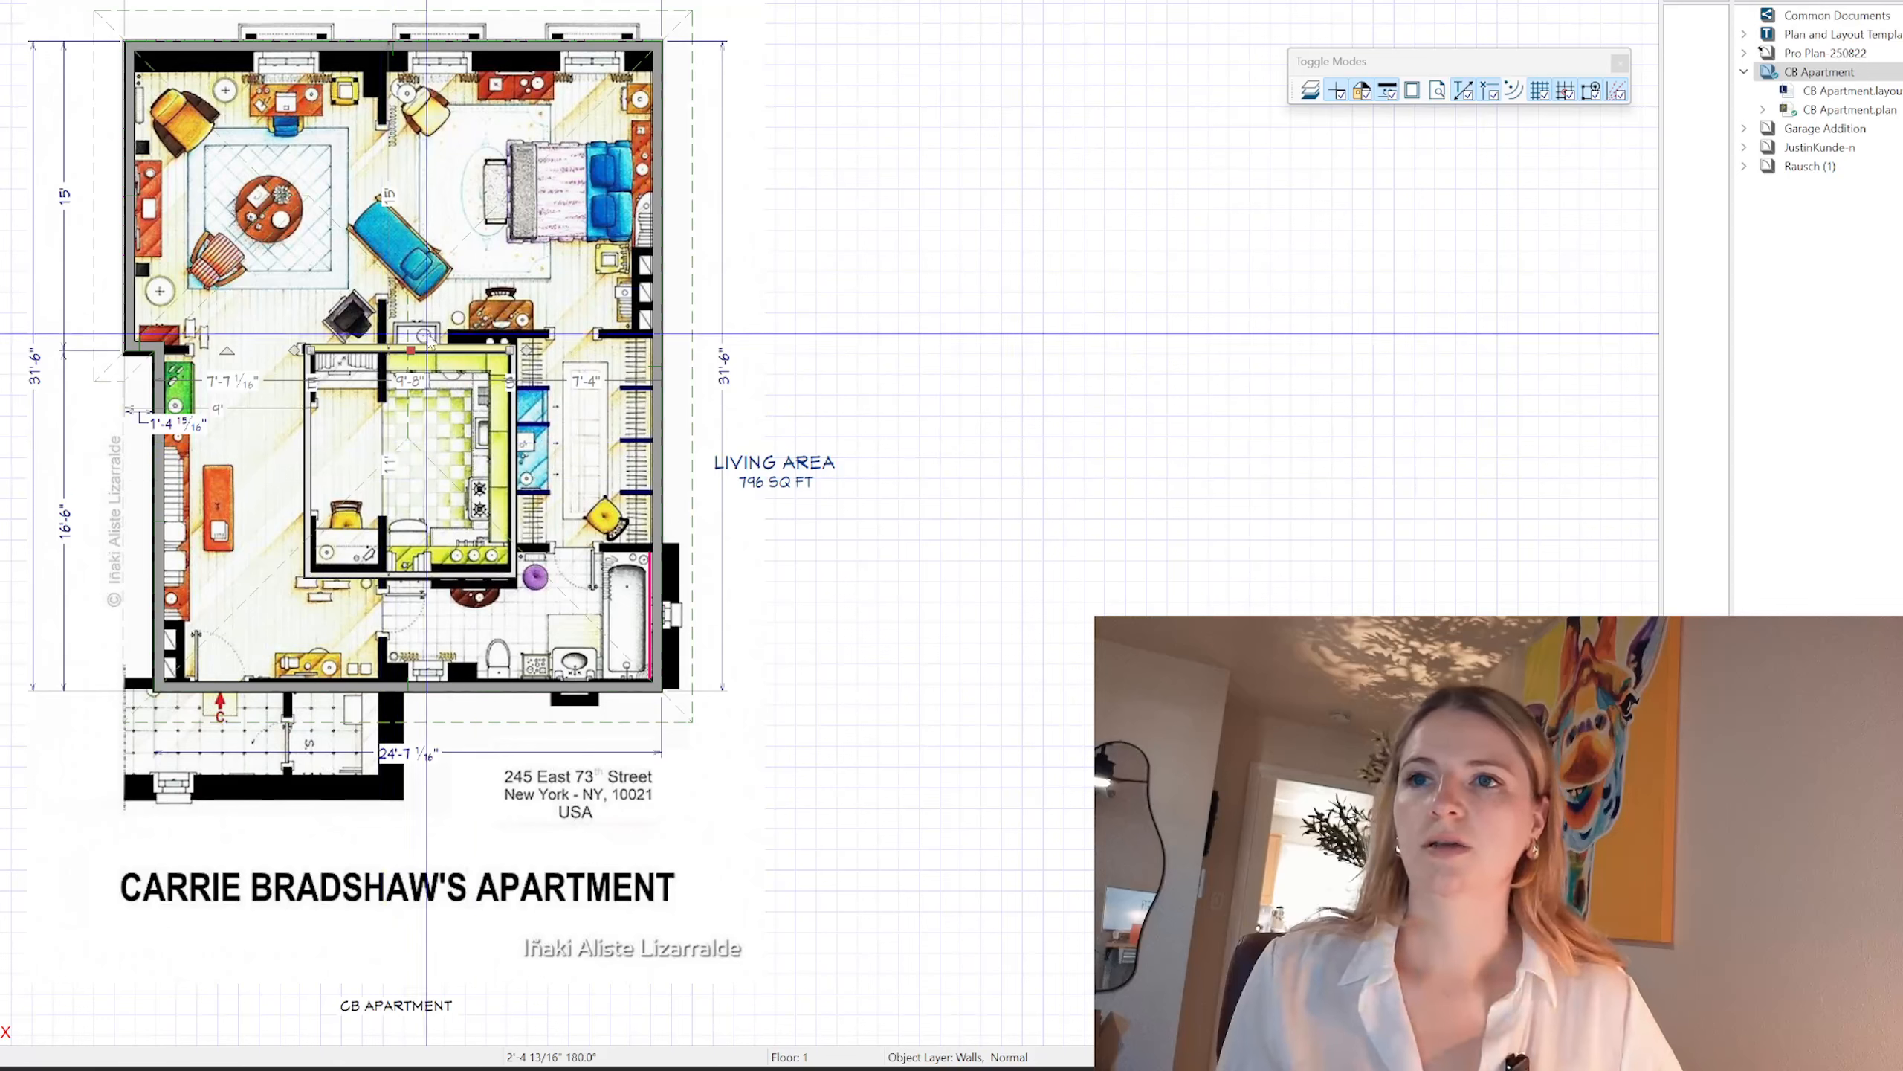
key("Escape")
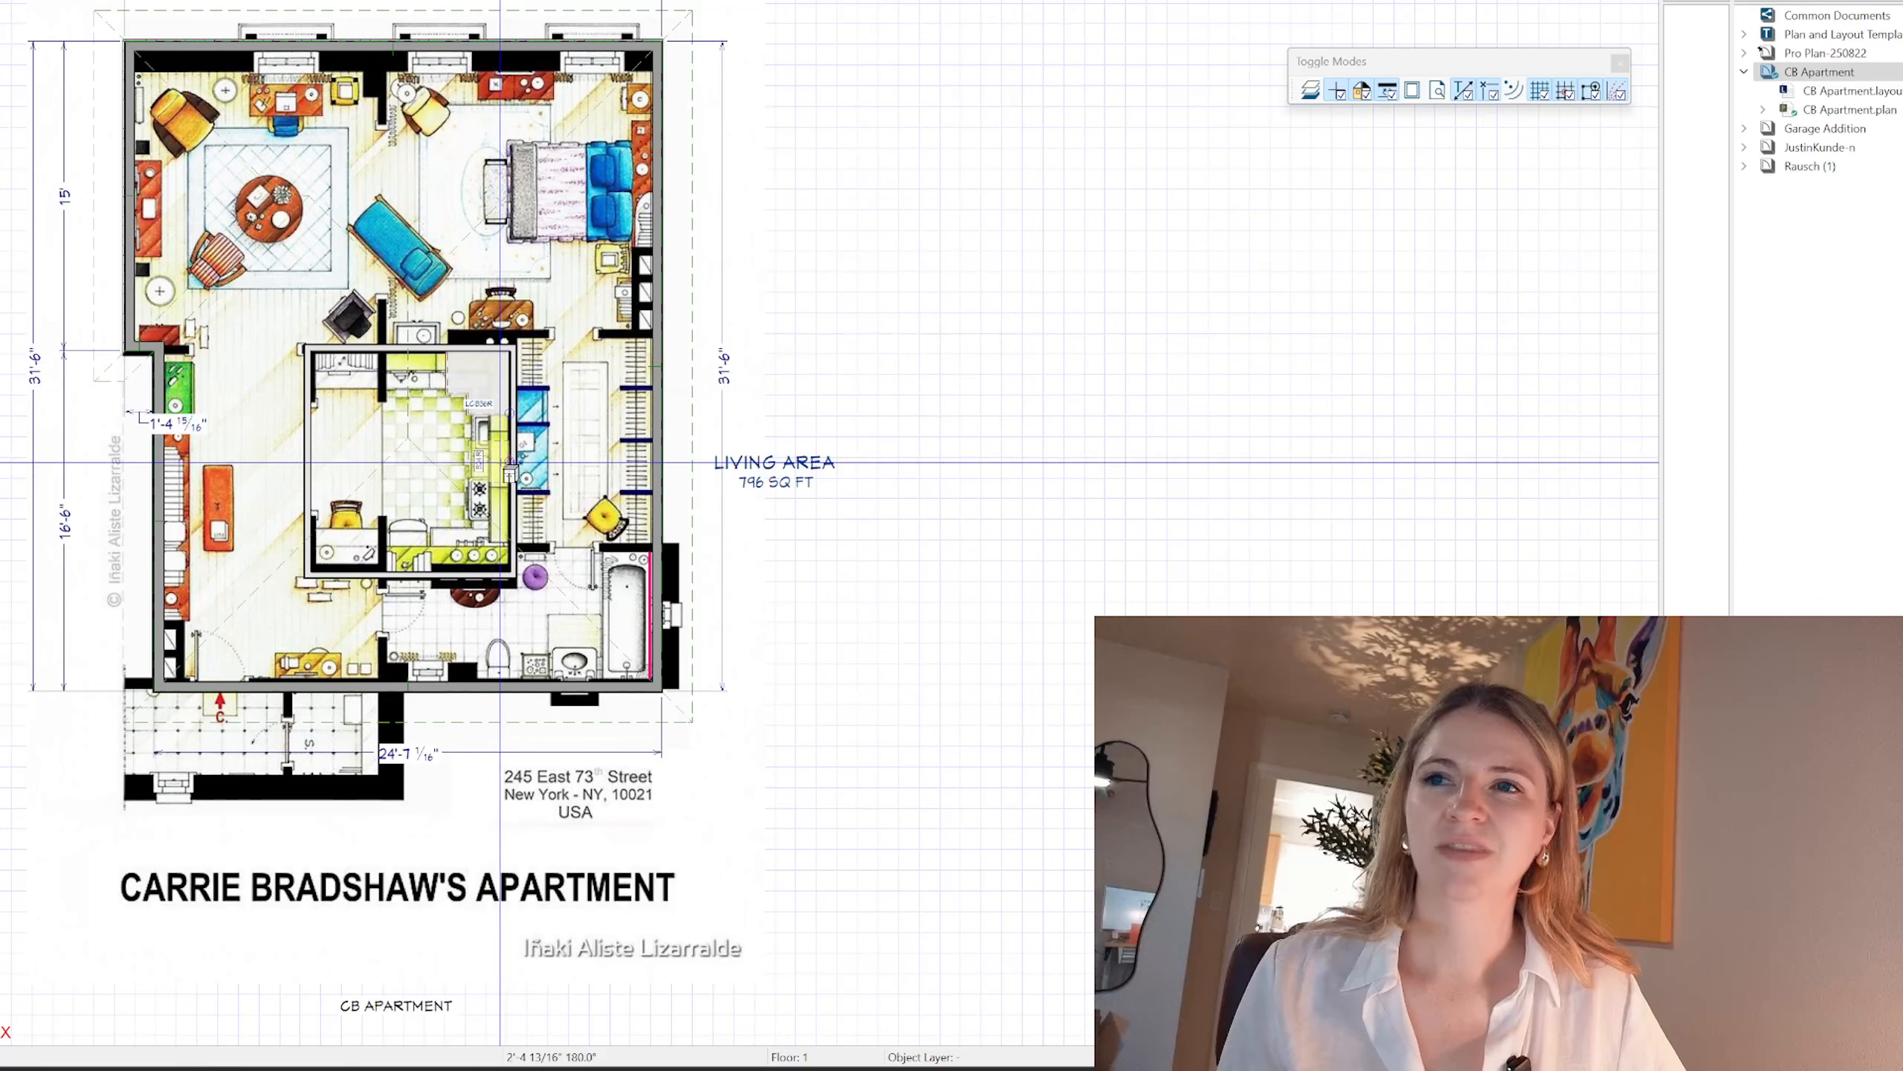
Step: Place base cabinets in the kitchen's upper-right and lower-right corners over the picture, and return to object selection
left_click(500, 565)
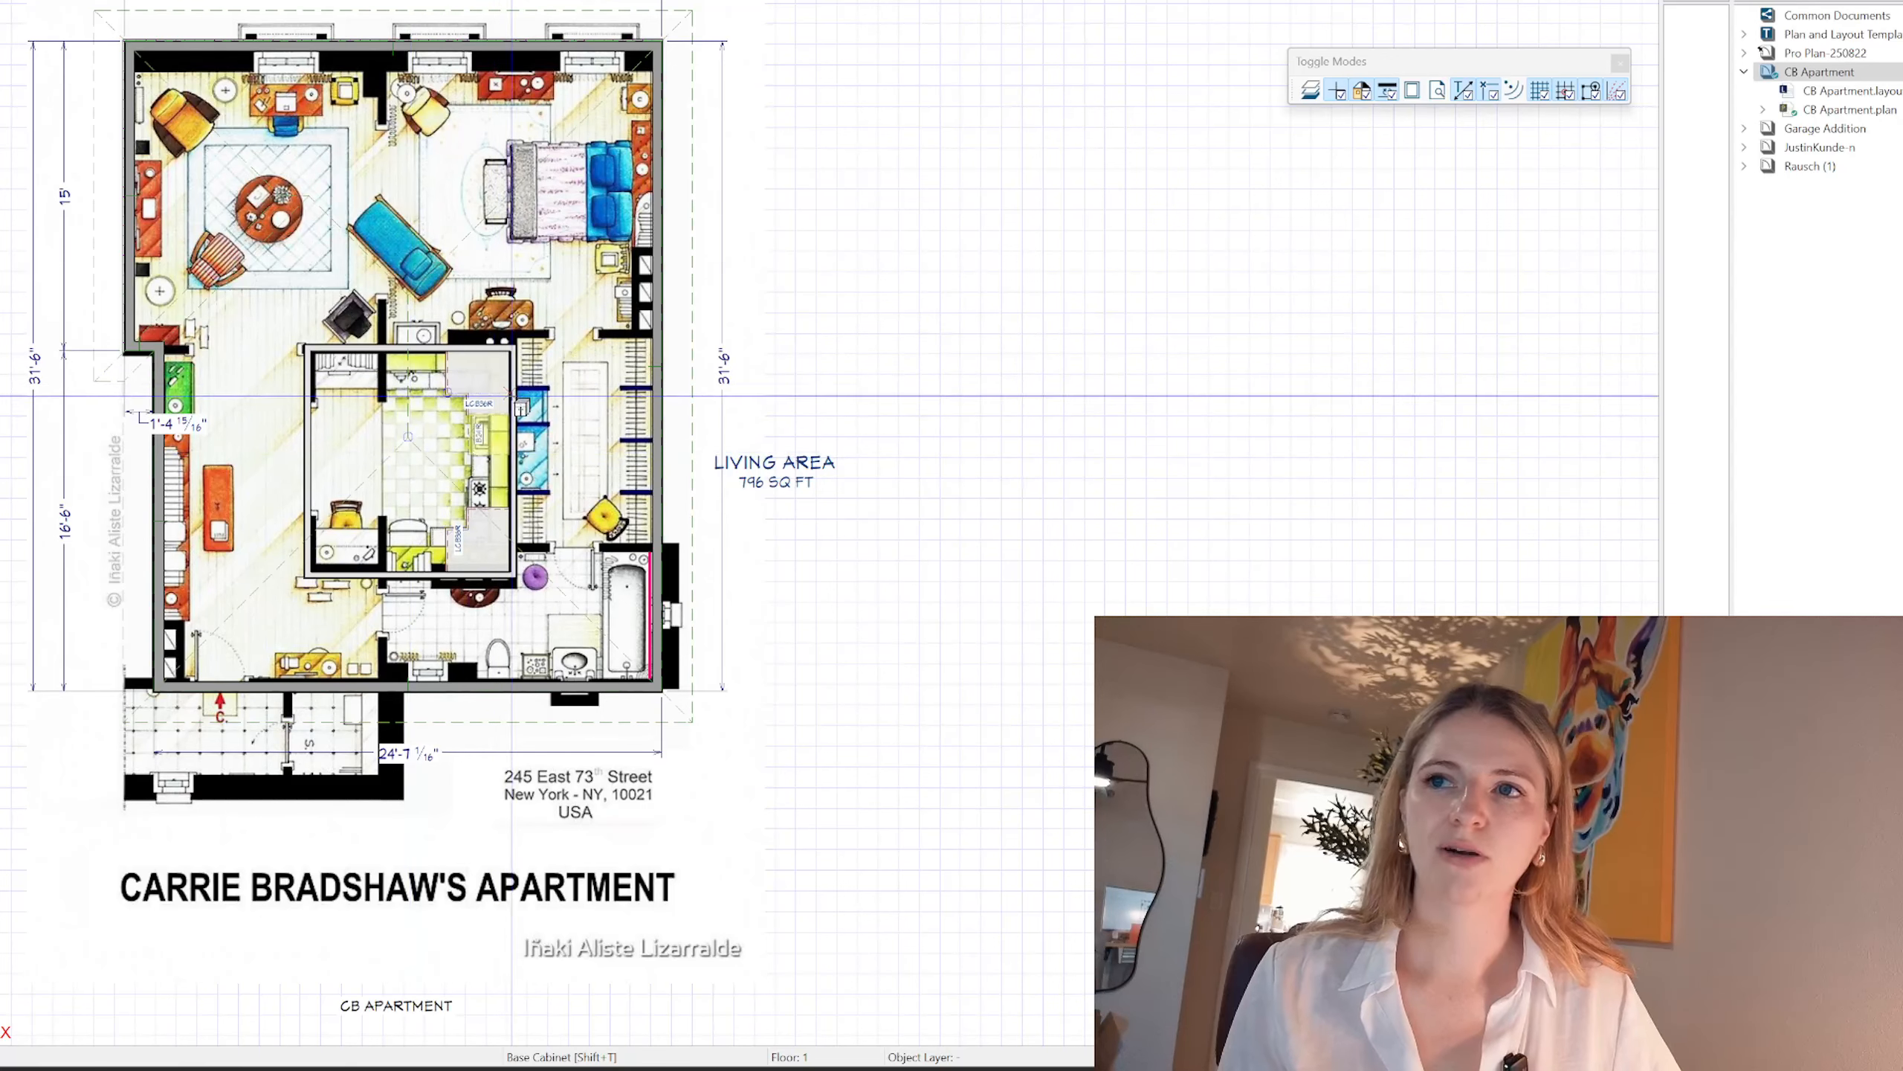
key("space")
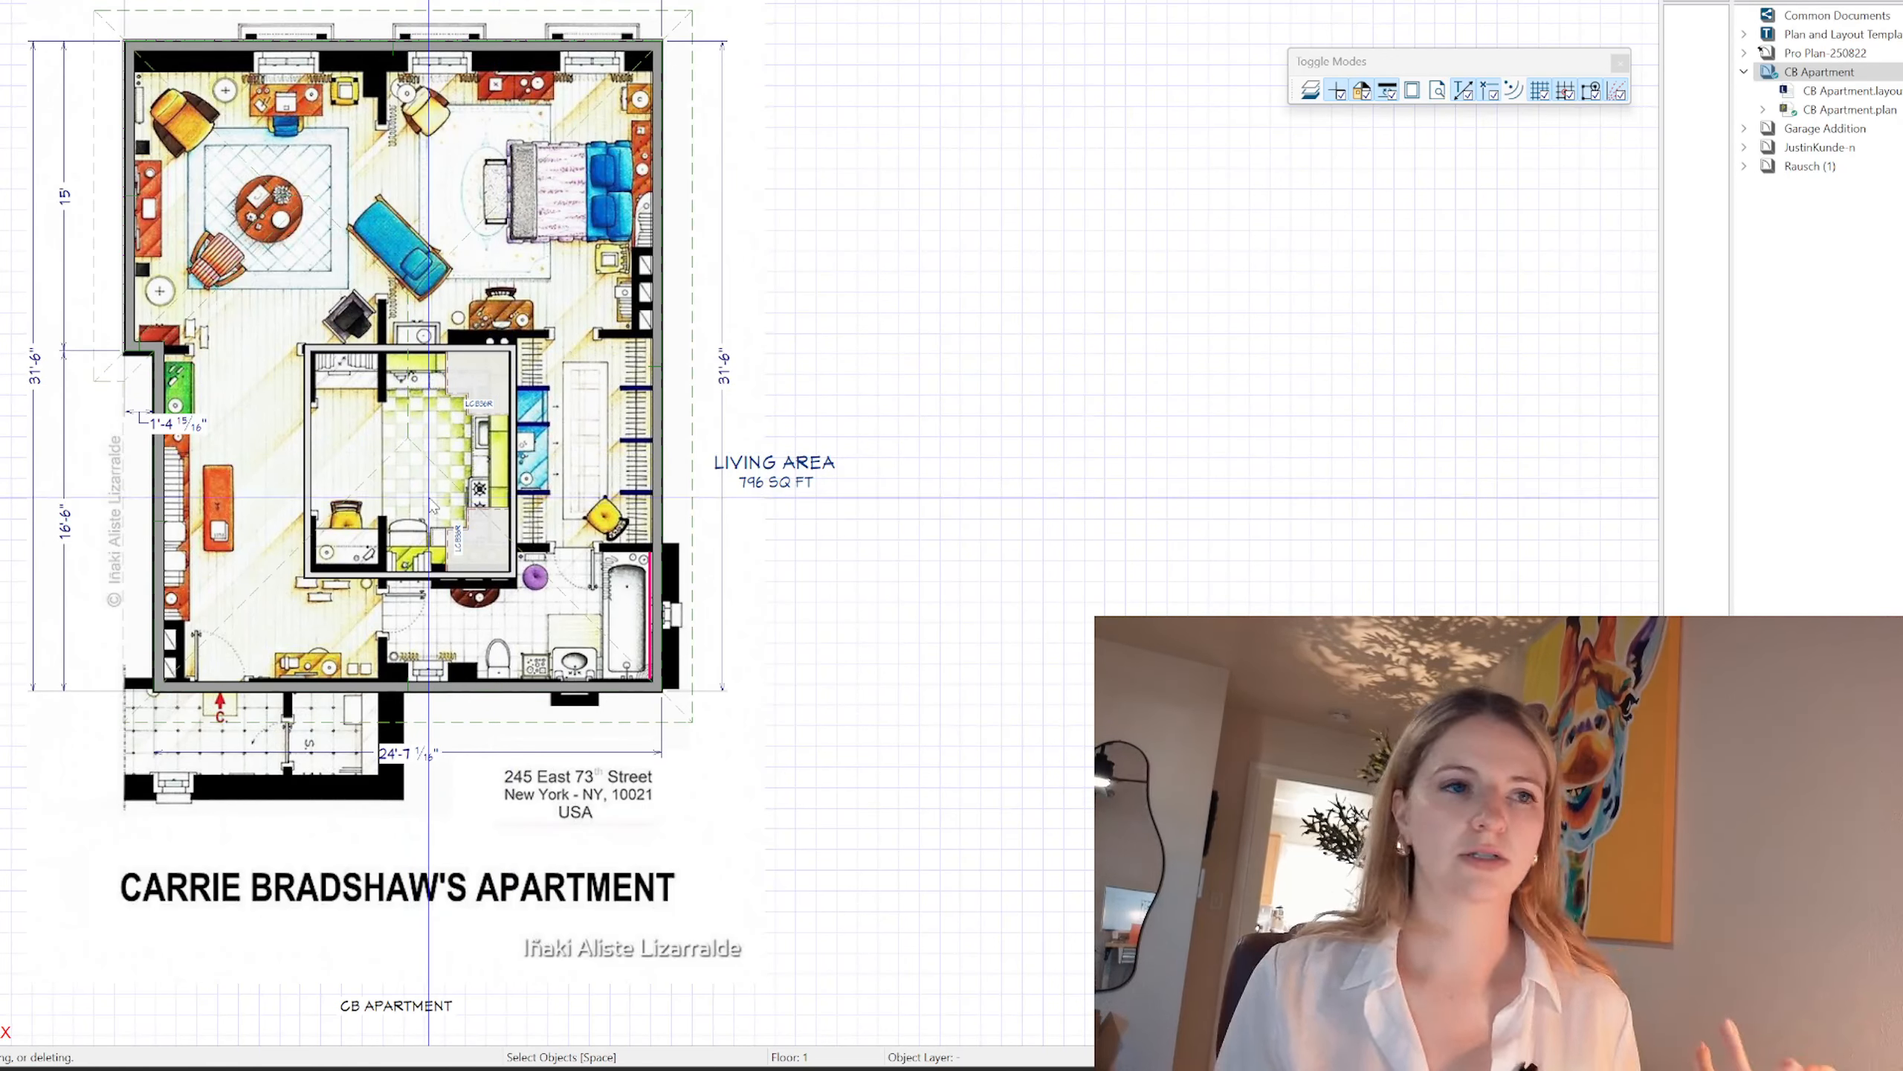